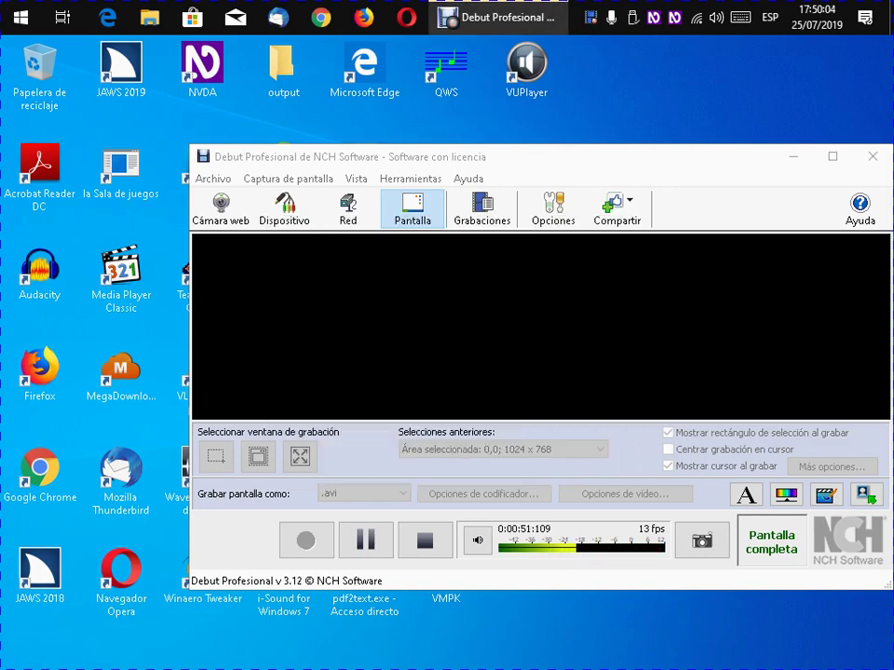
Show the desktop and launch the VMPK virtual piano from its shortcut
key(alt+Tab)
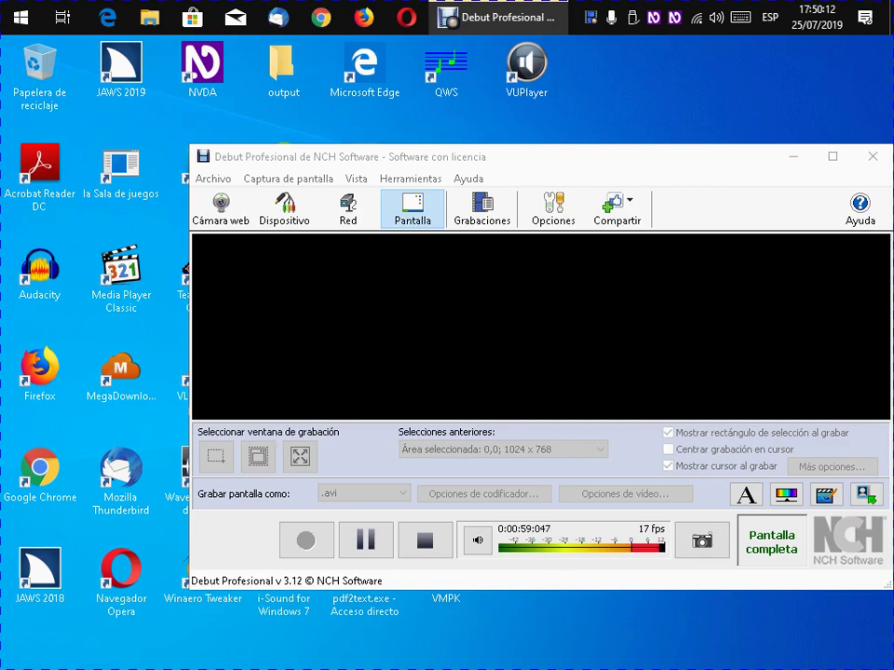
key(super+d)
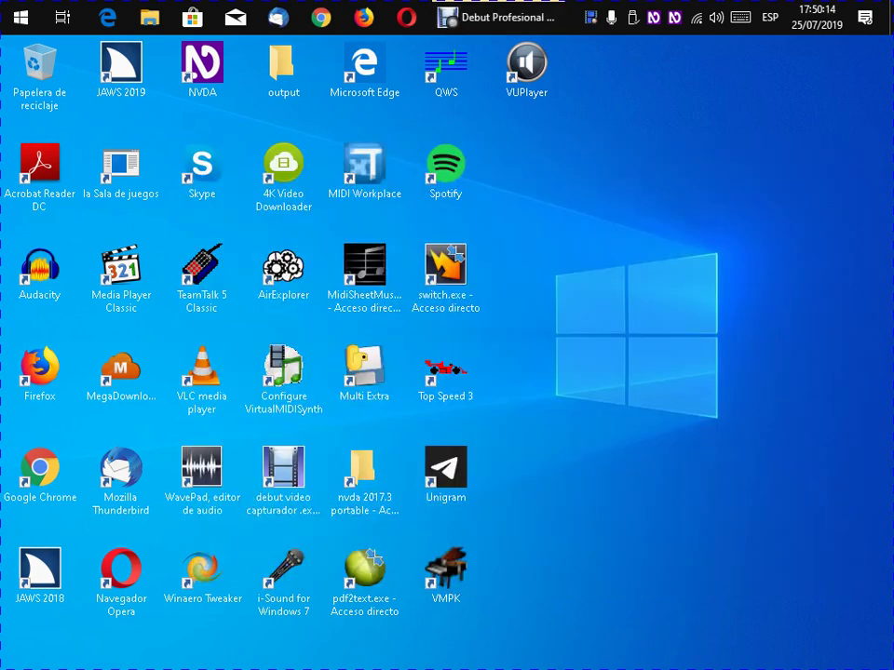
key(d)
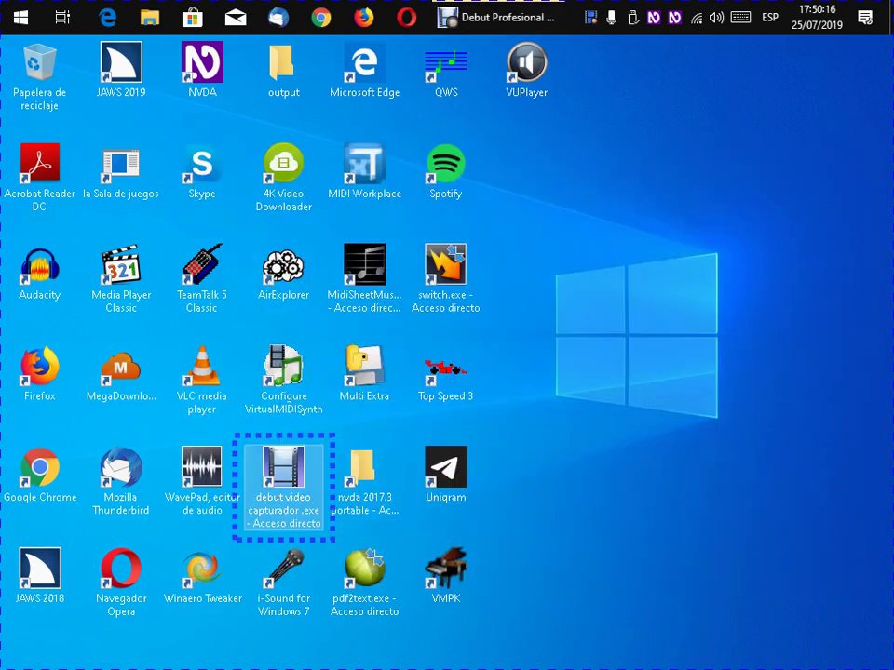
key(v)
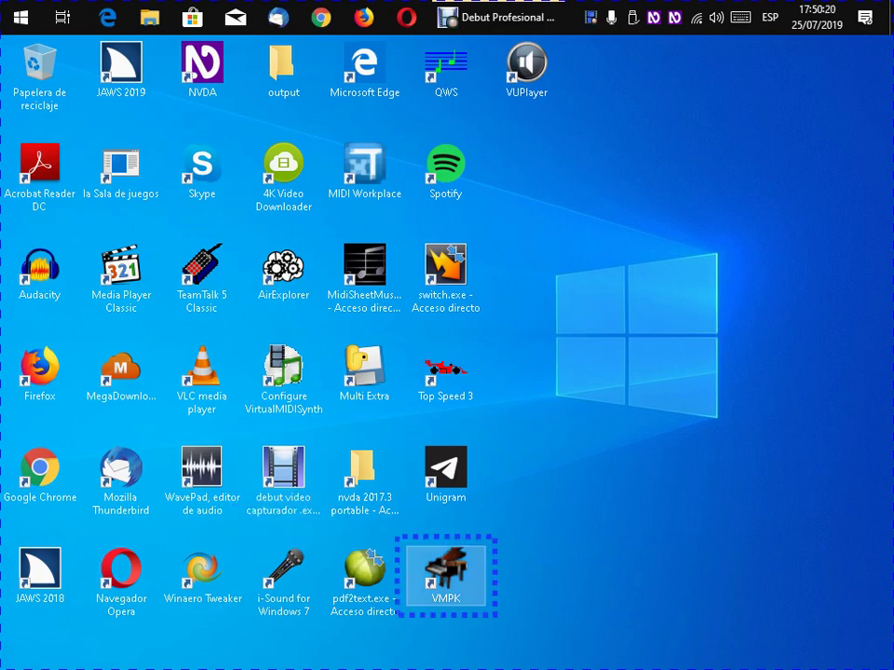
key(Return)
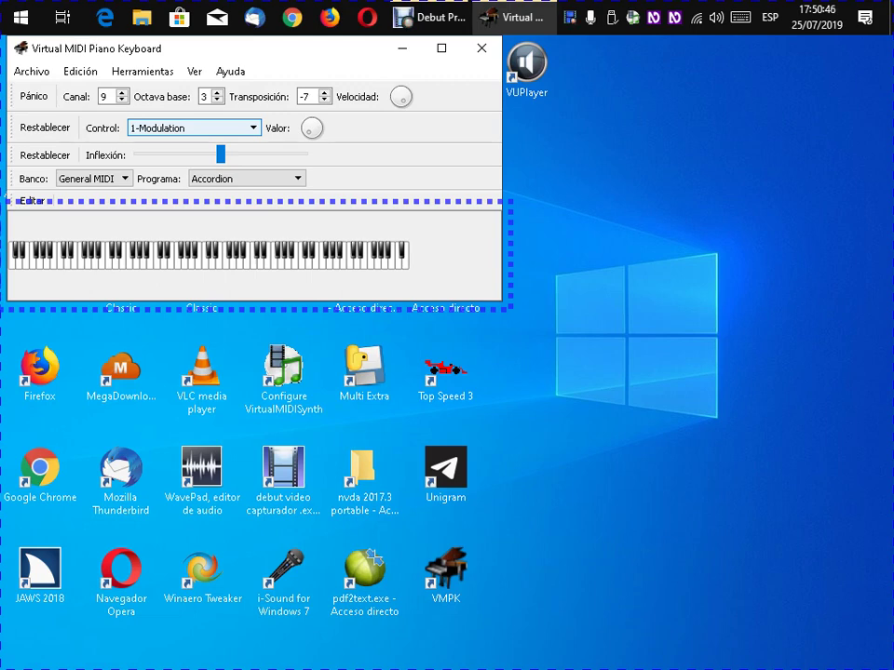
Play a series of test notes on the virtual keyboard with the Accordion sound
key(v)
key(m)
key(n)
key(b)
key(v)
key(c)
key(x)
key(z)
key(t)
key(e)
key(q)
key(e)
key(t)
key(q)
key(e)
Change the instrument program to Acoustic Grand Piano
key(Up)
key(Up)
key(Up)
key(Up)
key(Up)
key(Up)
key(Up)
key(Up)
key(Up)
key(Up)
key(Up)
key(Up)
key(Up)
key(Up)
key(Up)
key(Up)
key(Up)
key(Up)
key(Up)
key(Up)
key(Up)
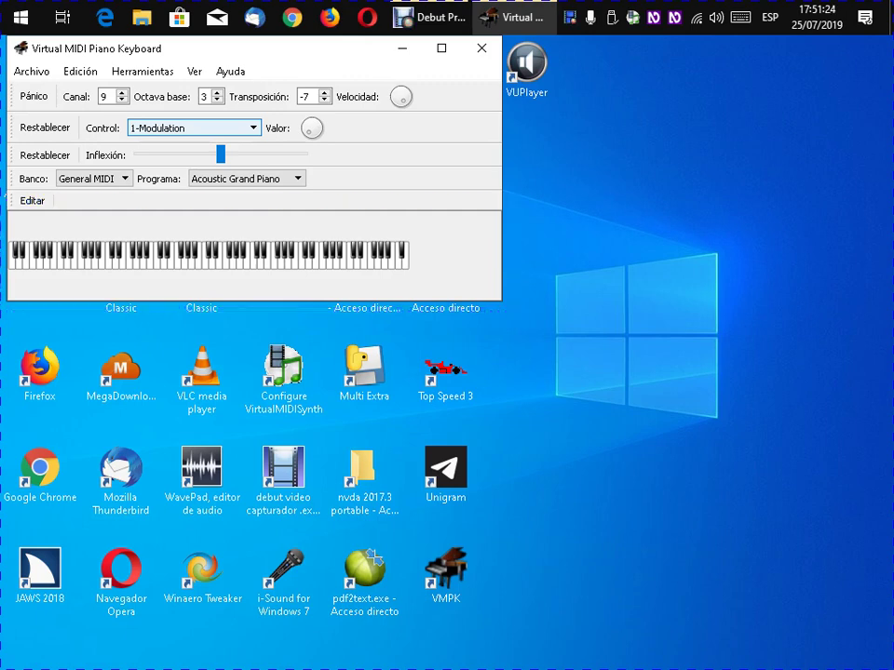
Set the base octave to 2, playing a few piano notes before and after the change
key(z)
key(v)
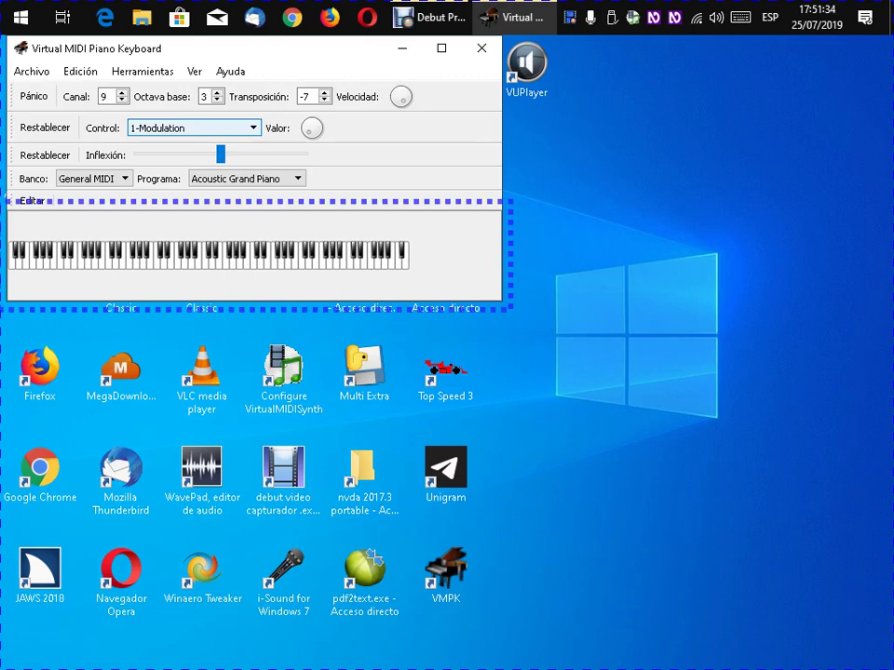
key(Tab)
key(Down)
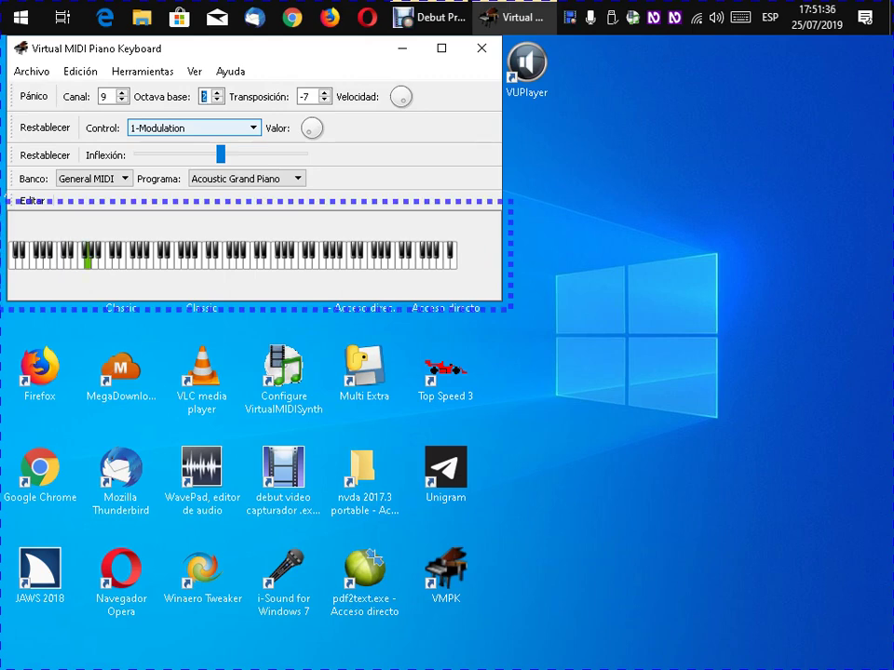
key(x)
key(z)
Open the Audio Themes manager of the NVDA screen reader
key(super)
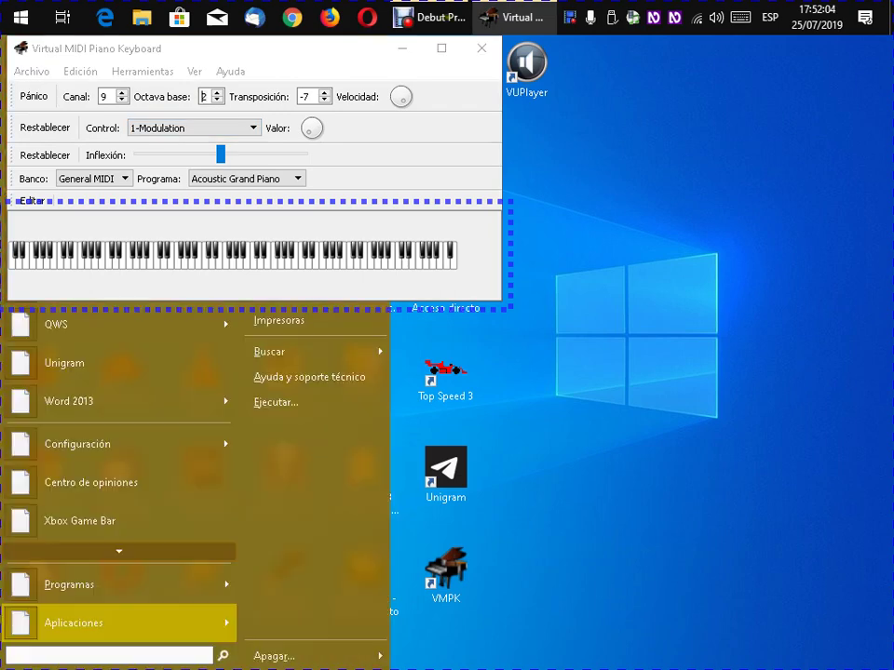
key(Escape)
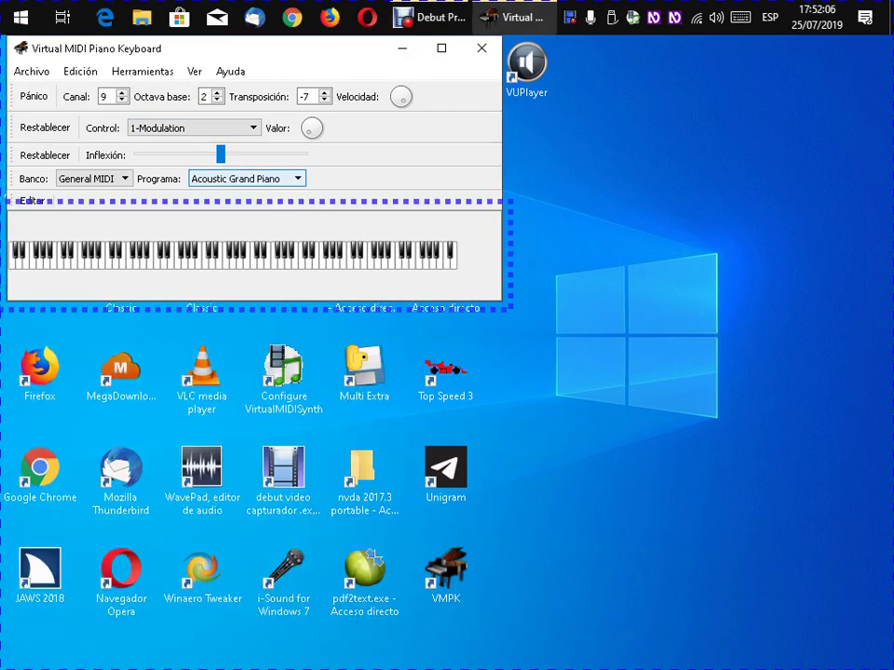
key(Insert+n)
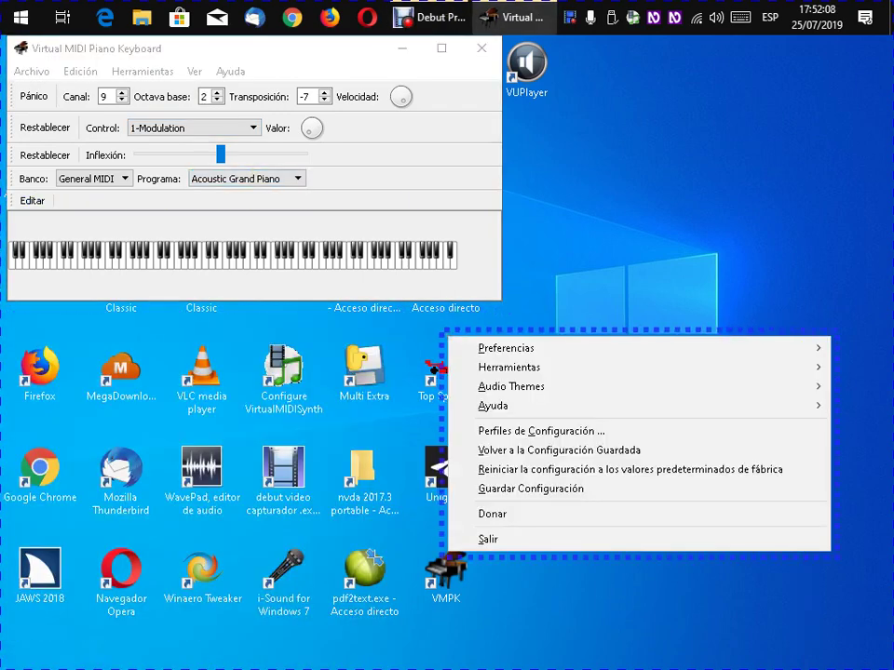
key(Down)
key(Down)
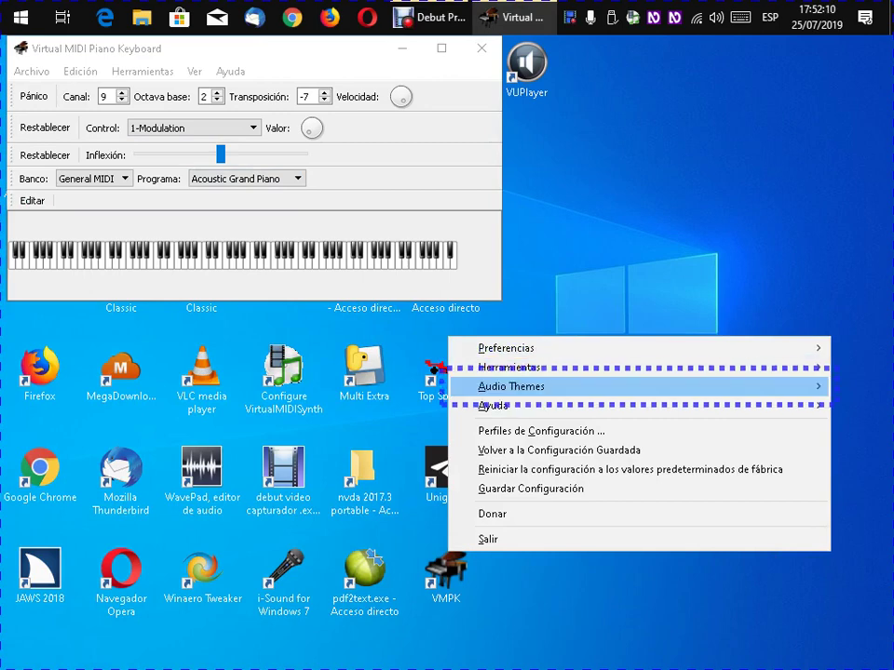
key(Right)
key(Escape)
key(Escape)
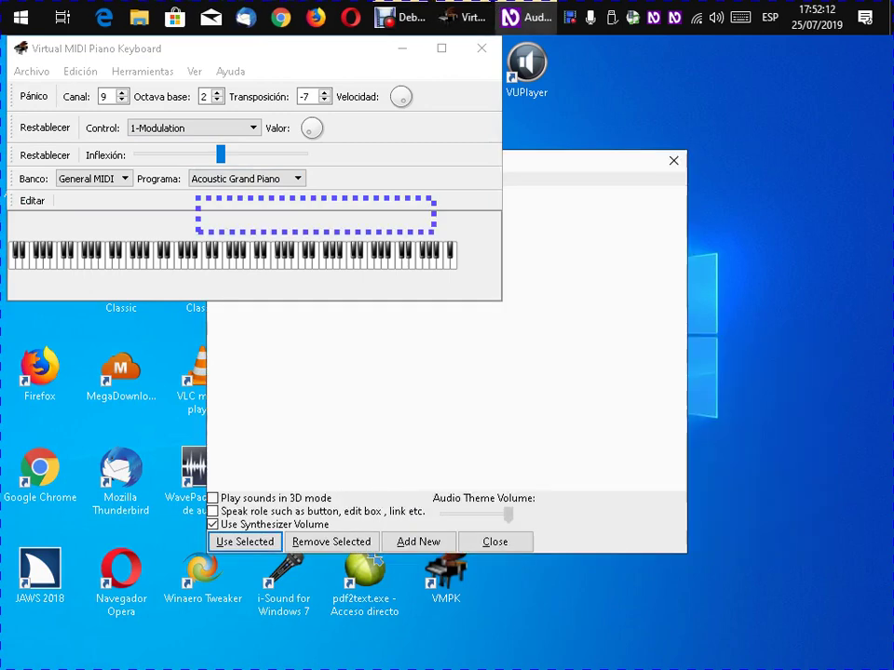
Enable playing sounds in 3D mode and close the Audio Themes manager
key(Tab)
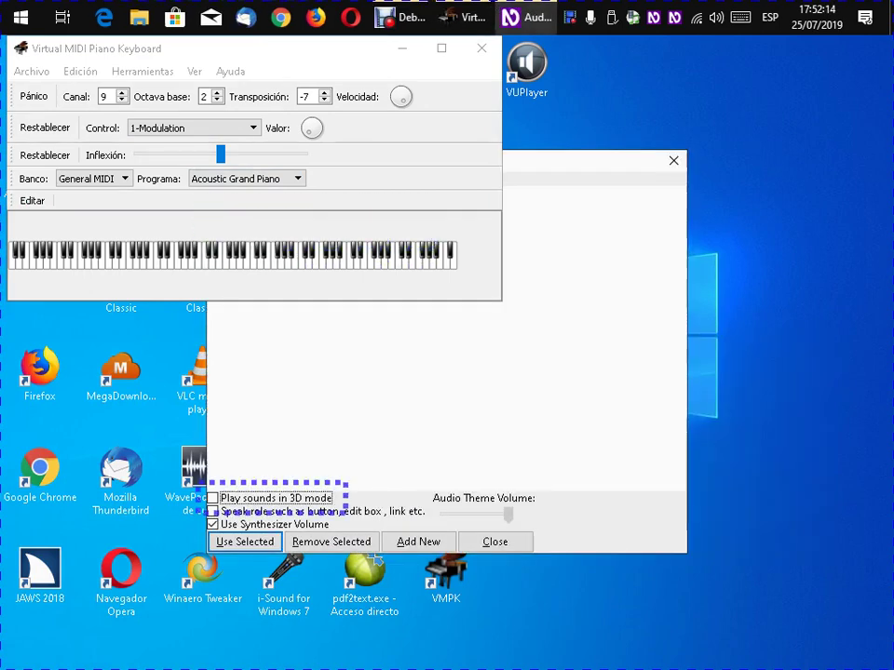
key(Tab)
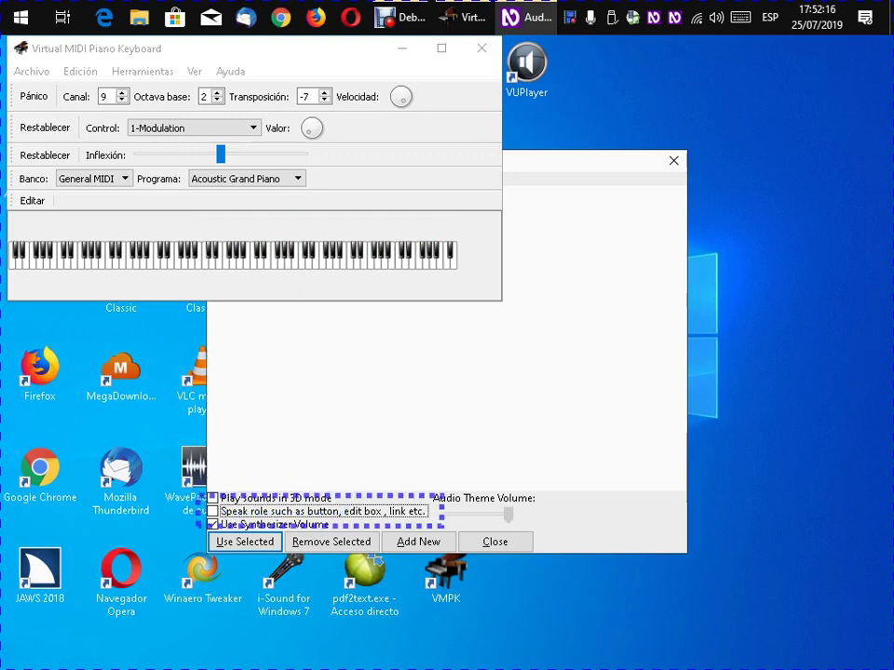
key(shift+Tab)
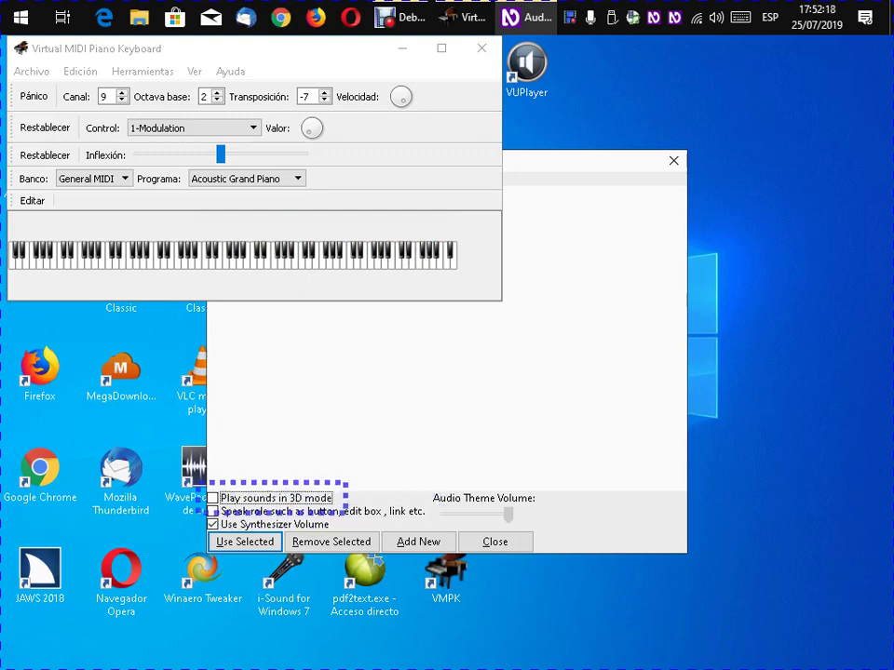
key(space)
key(Tab)
key(Tab)
key(Tab)
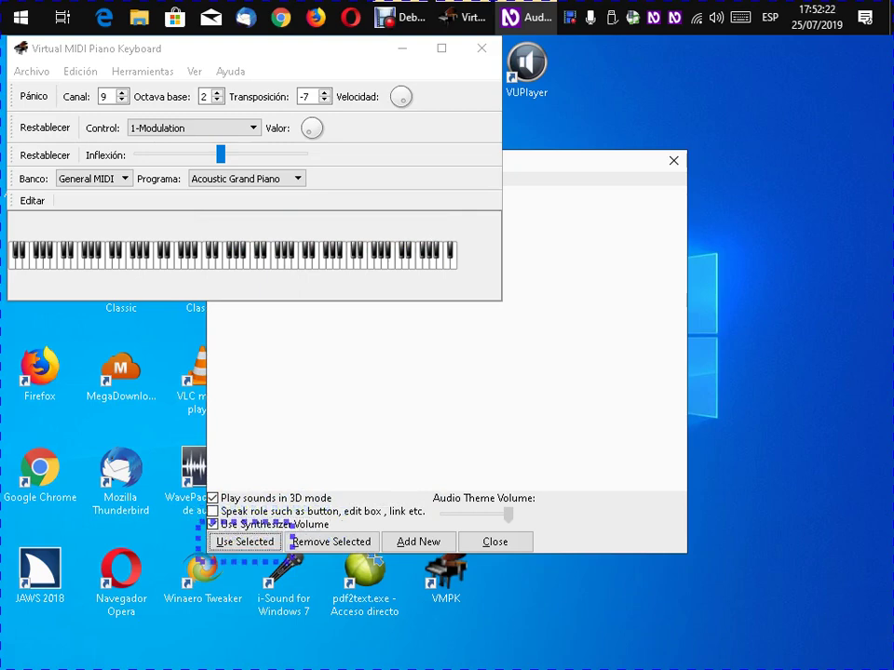
key(Tab)
key(Tab)
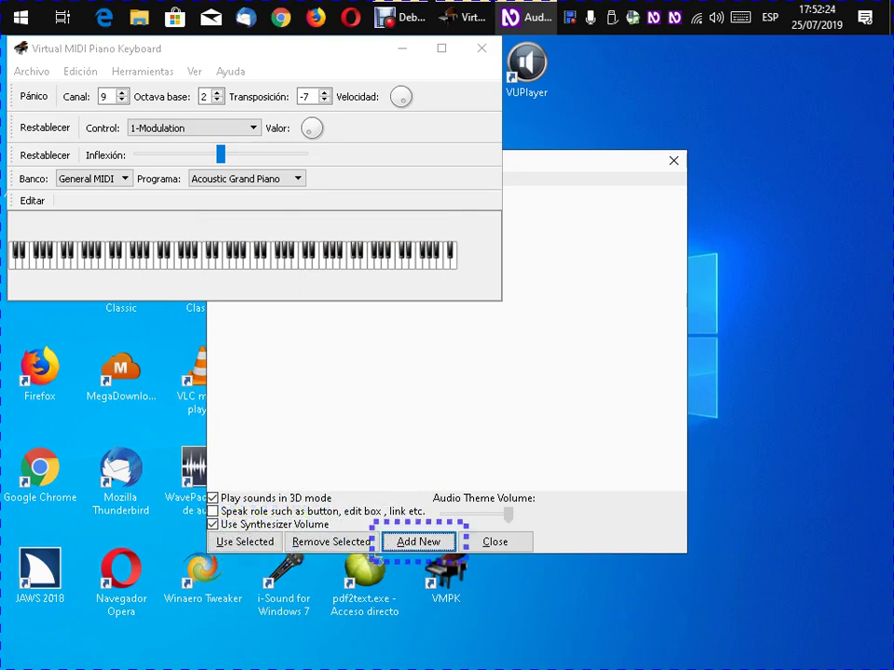
key(Tab)
key(Return)
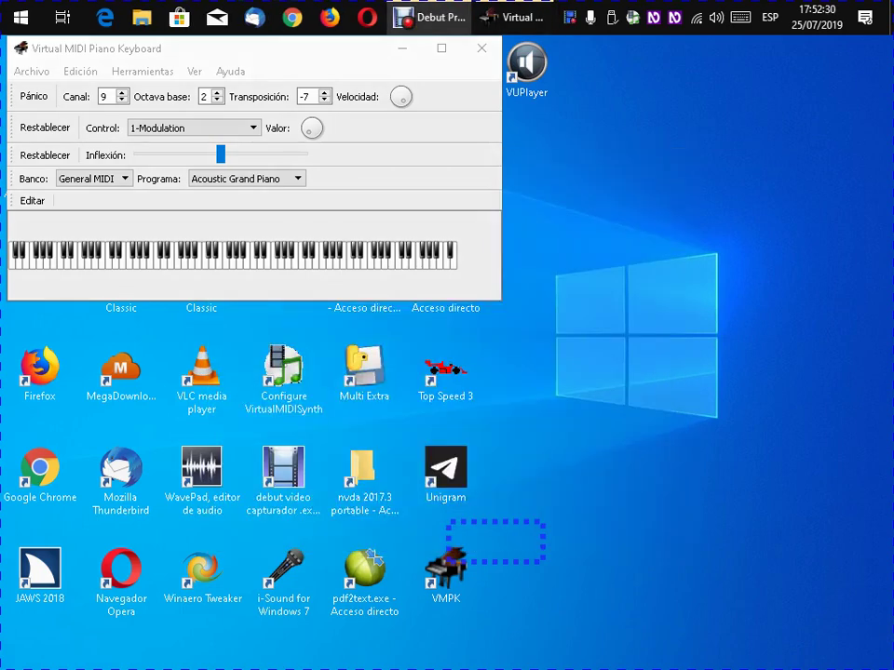
Switch back to the Virtual MIDI Piano Keyboard window
key(super+Tab)
key(Right)
key(Return)
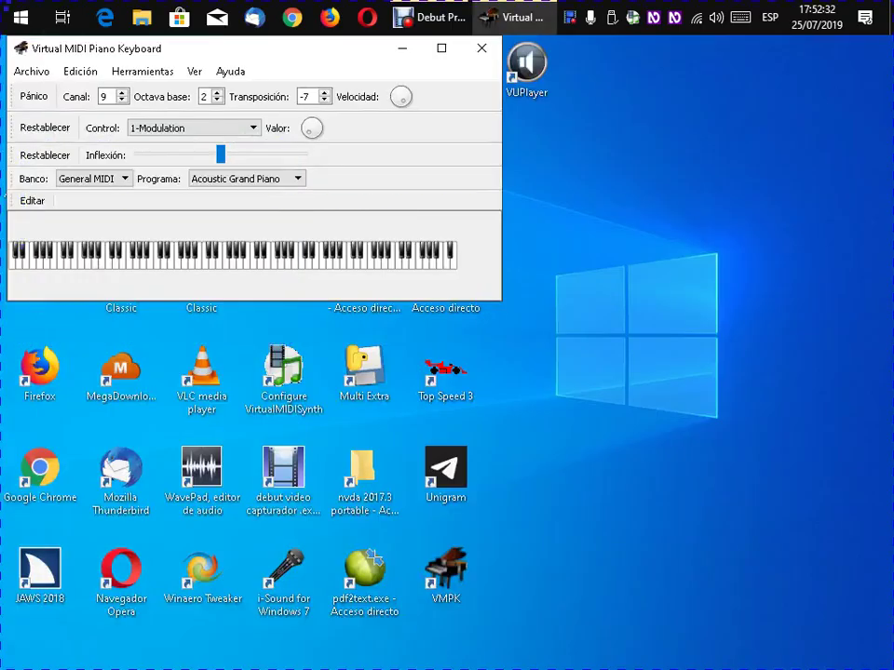
key(alt+Tab)
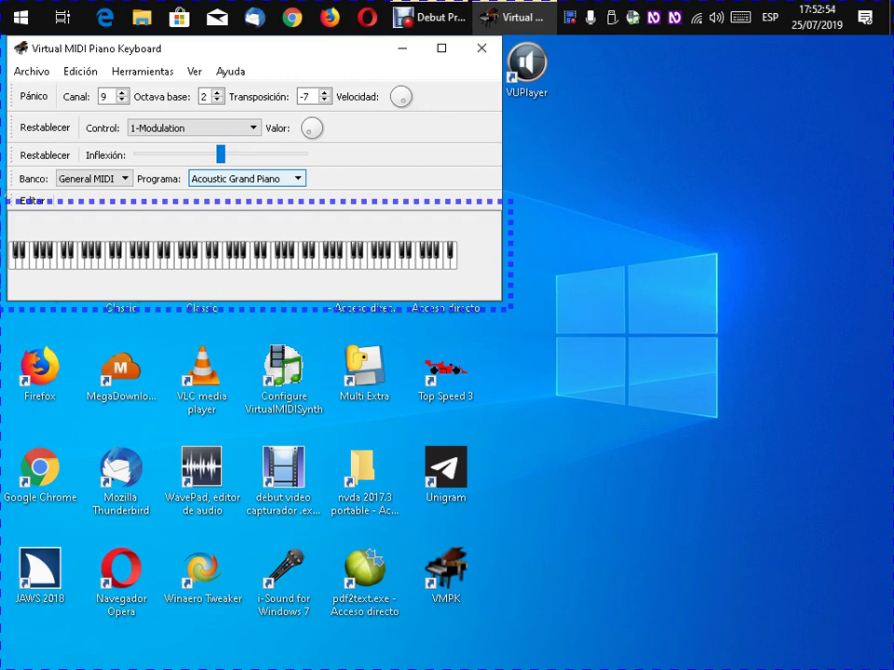
Review the Archivo commands Importar SoundFont and Terminar, plus the other command categories of the piano program
key(alt)
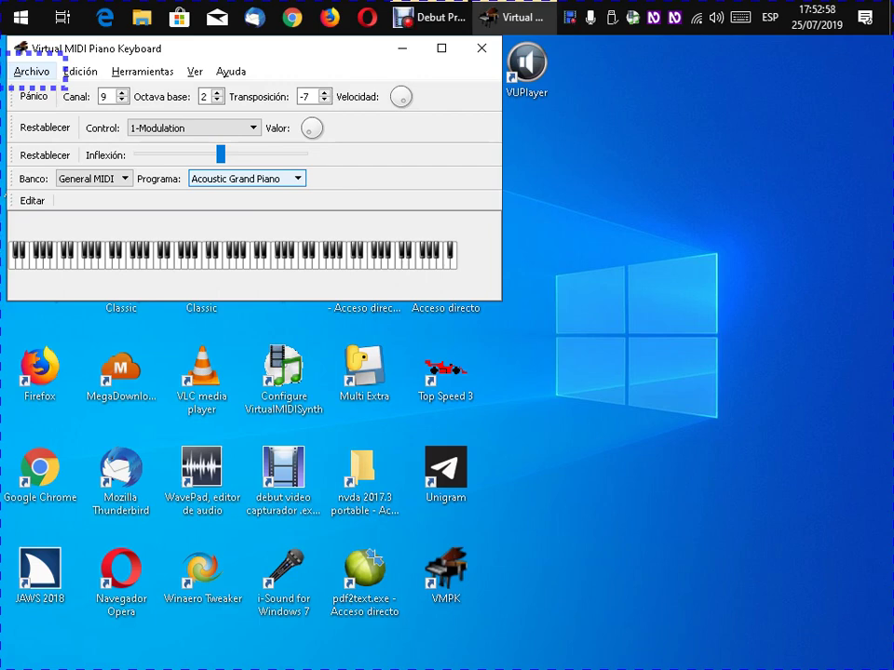
key(Down)
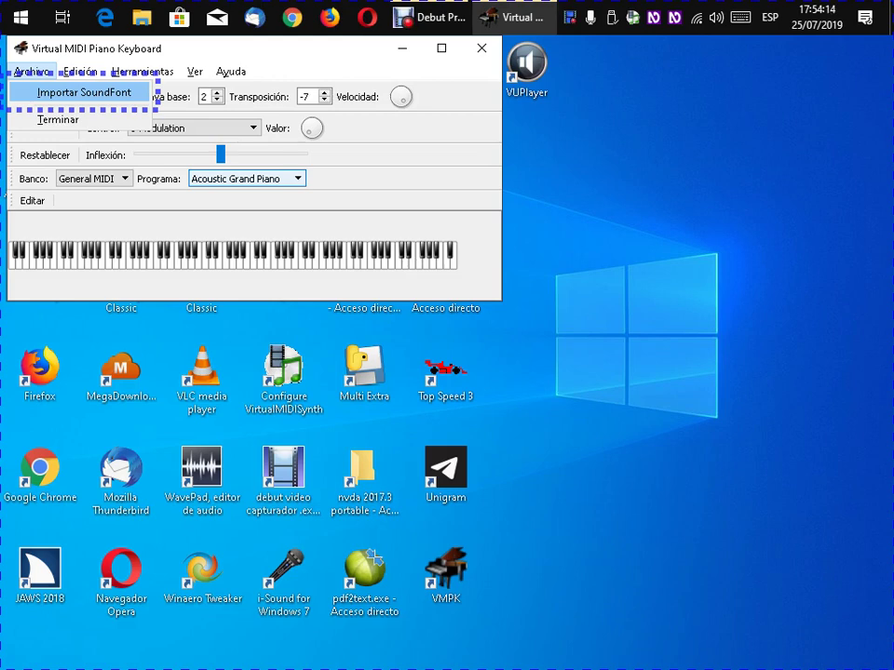
key(Down)
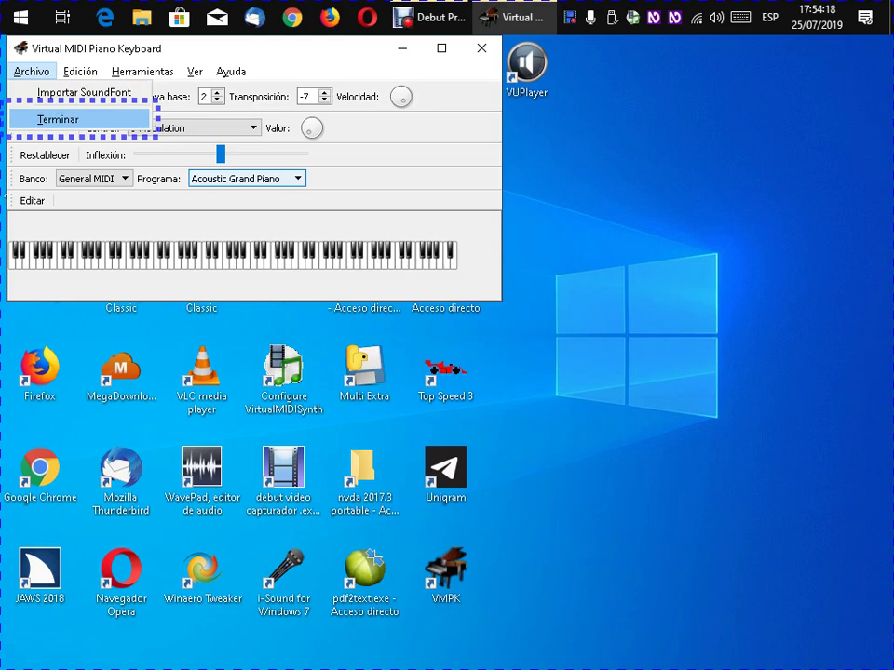
key(Escape)
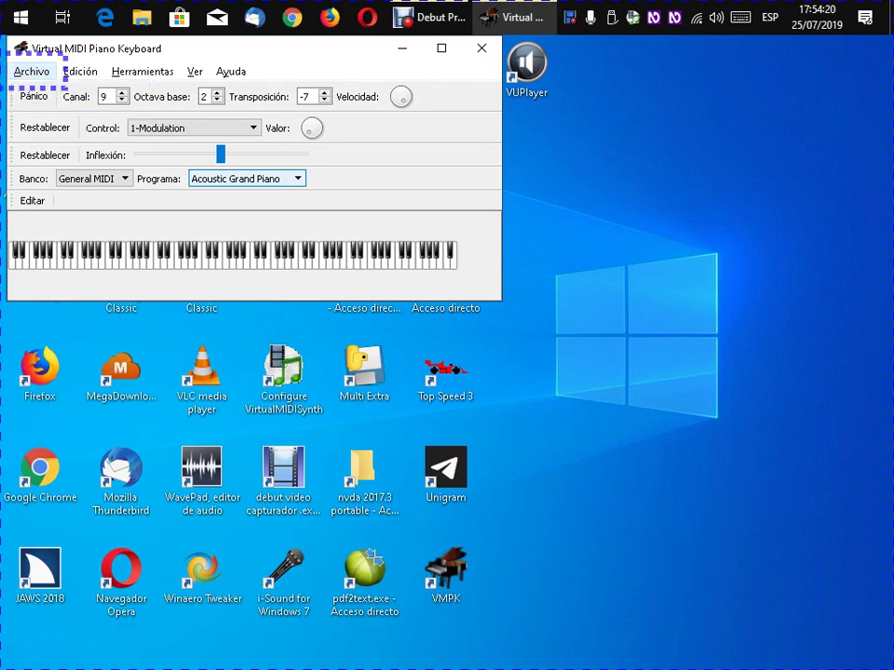
key(Right)
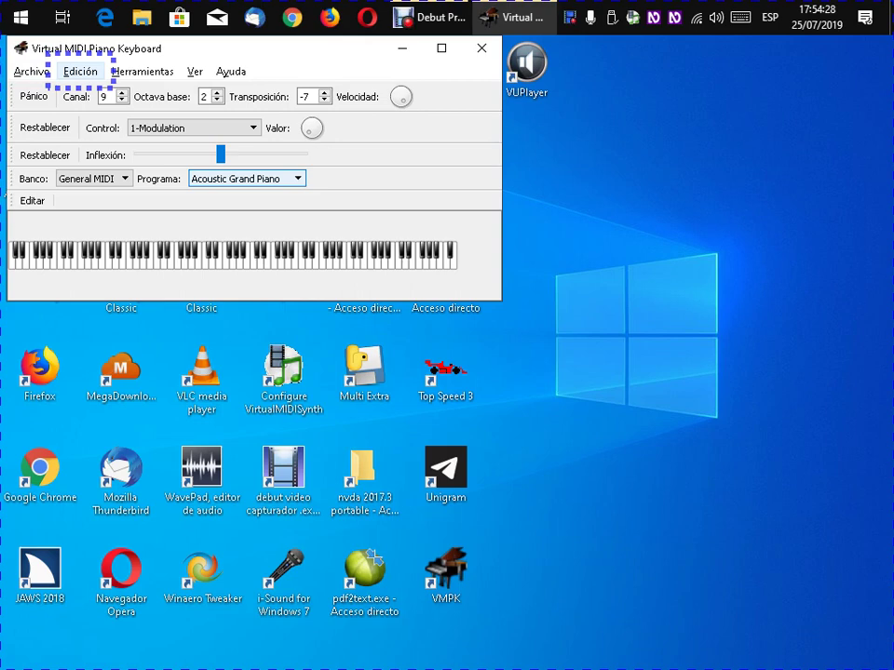
key(Right)
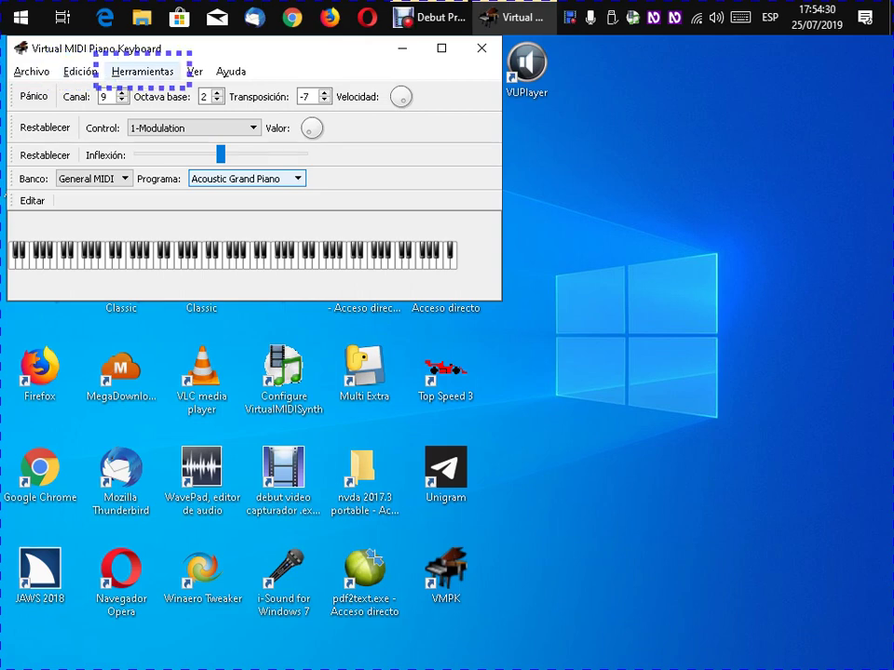
key(Right)
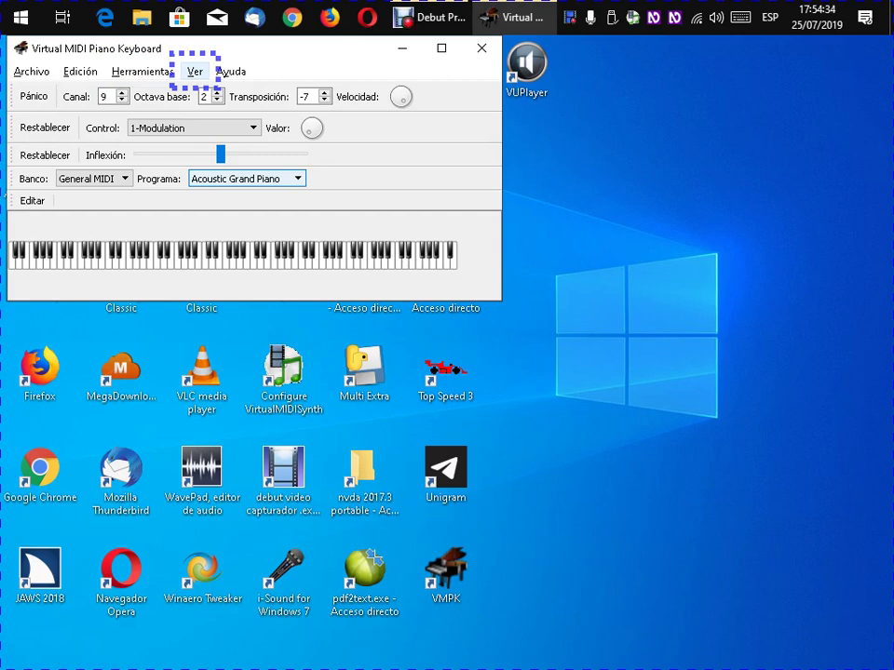
key(Right)
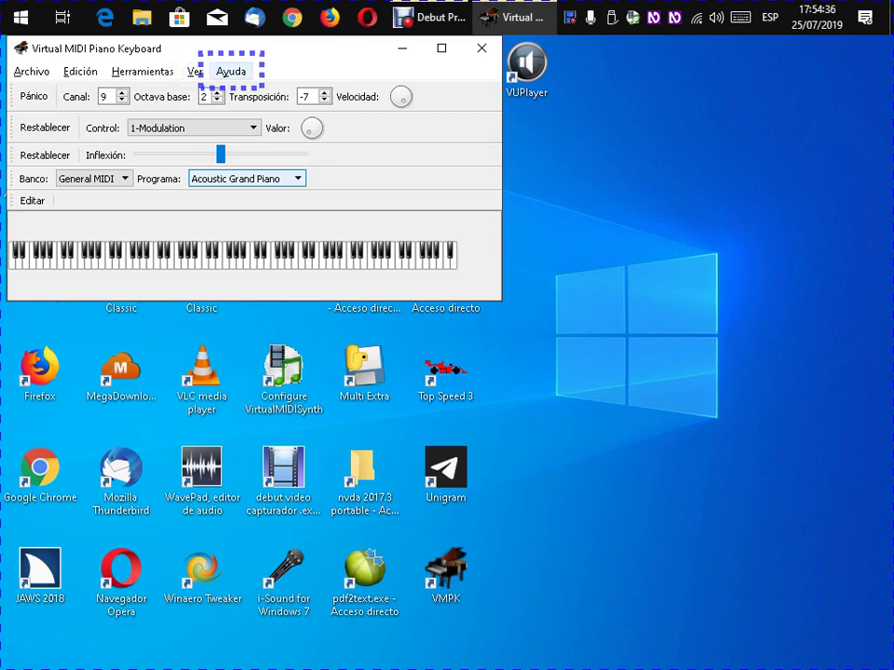
key(Right)
key(Right)
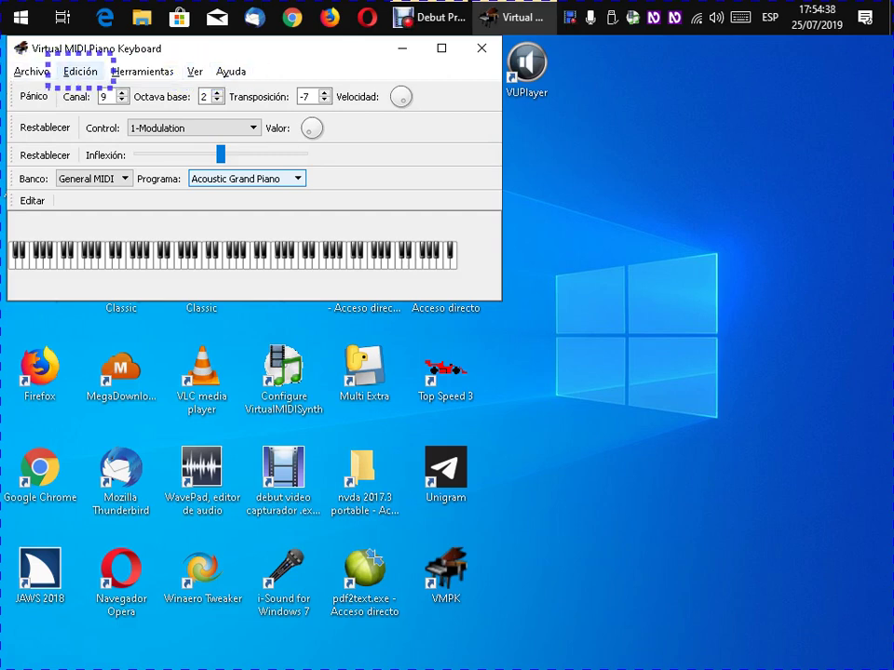
Review the Edición commands from Conexiones MIDI to Paleta de colores, and open Preferencias
key(Down)
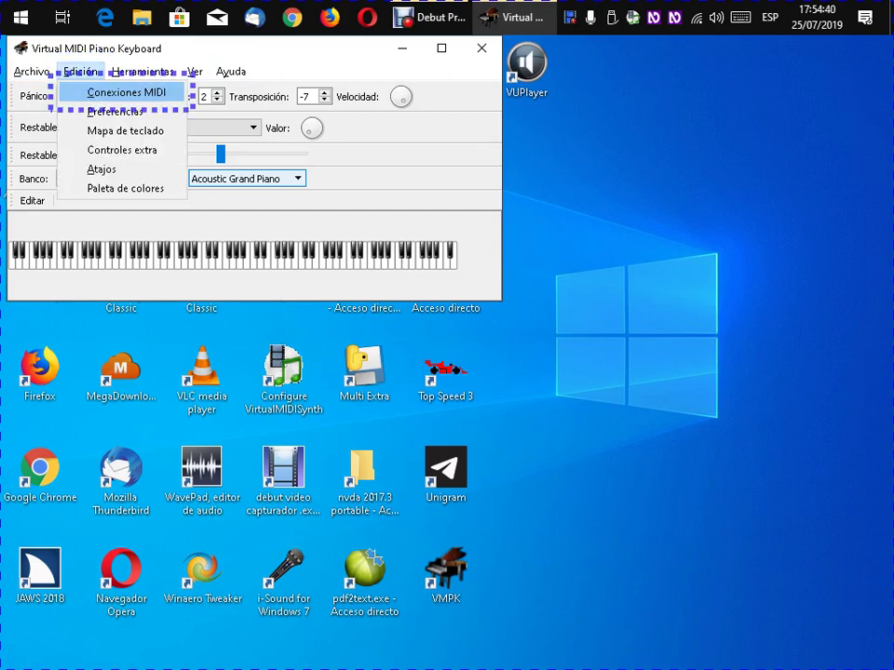
key(Down)
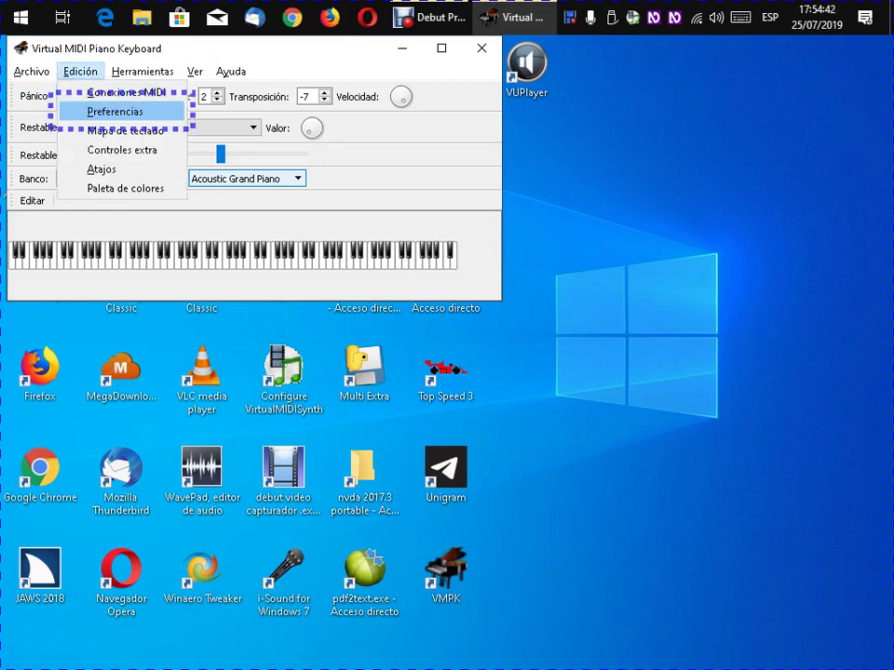
key(Down)
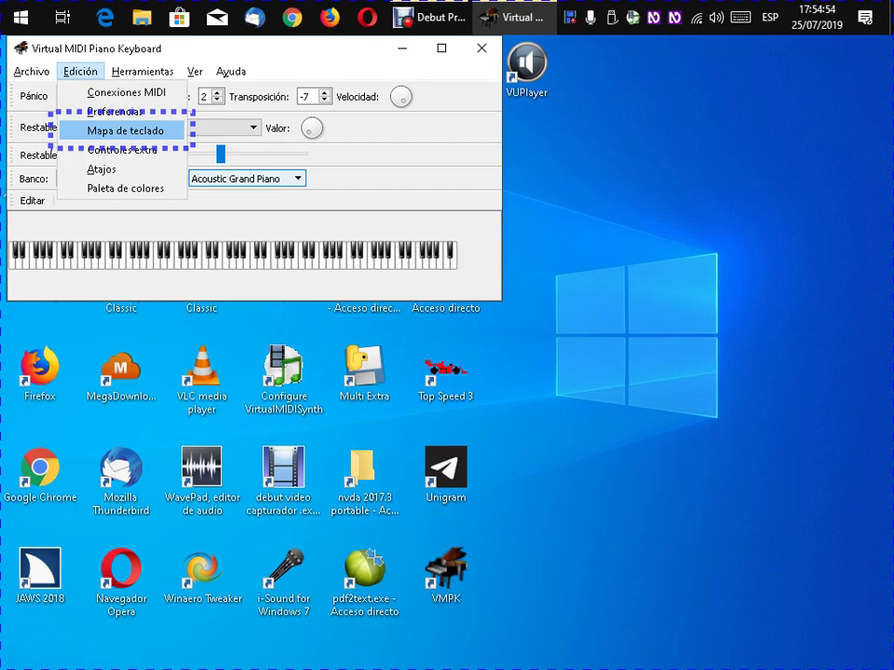
key(Down)
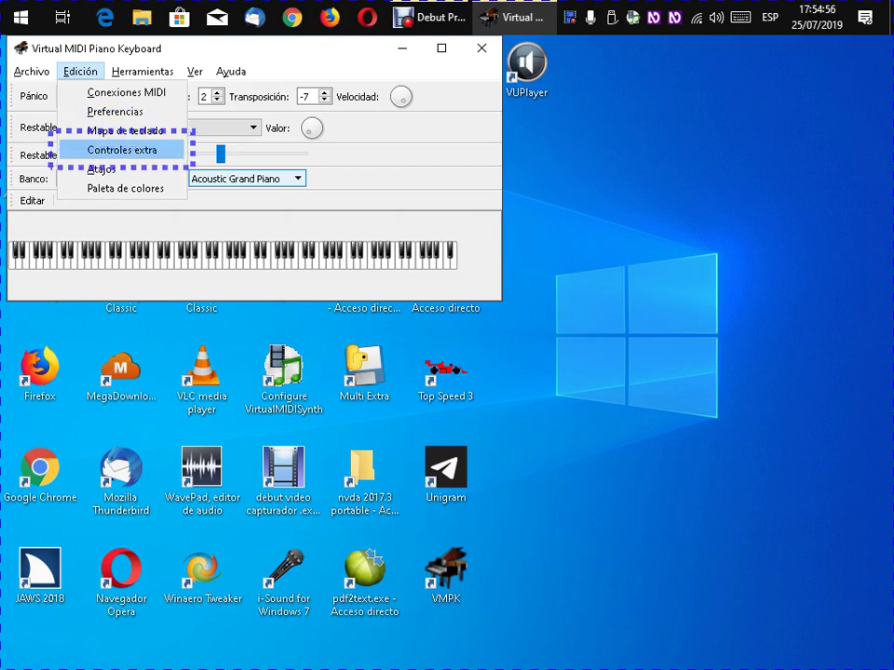
key(Down)
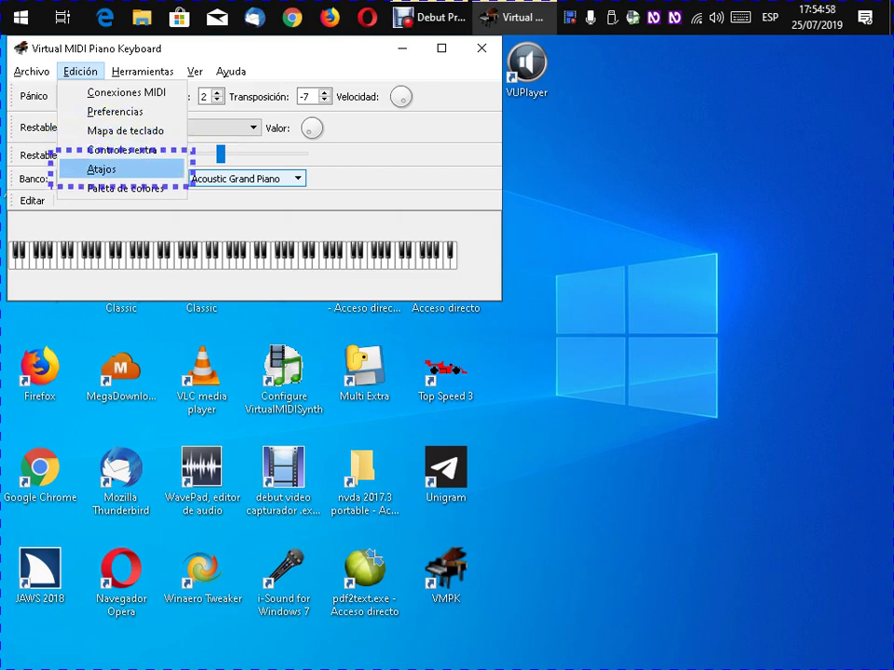
key(Down)
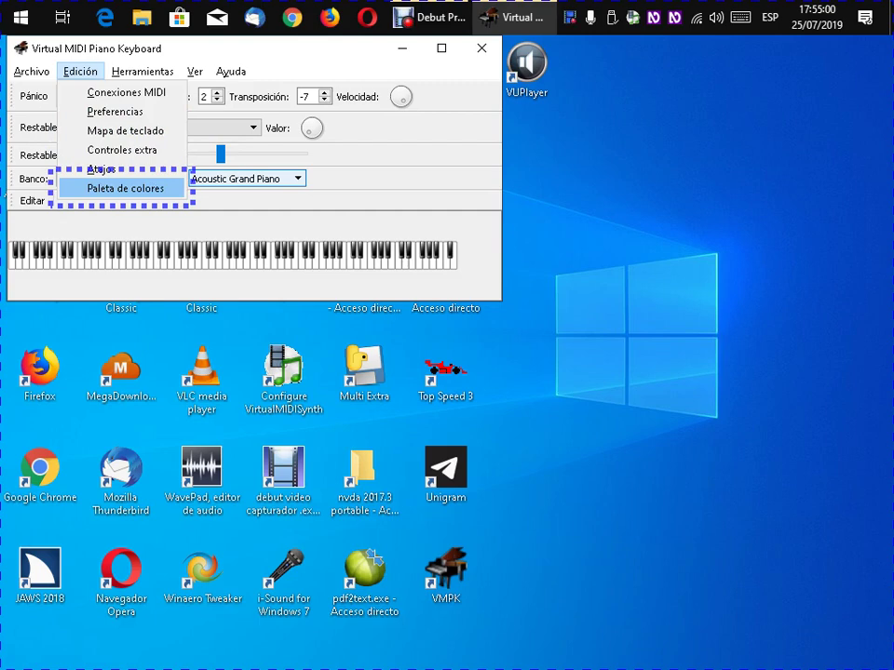
key(Down)
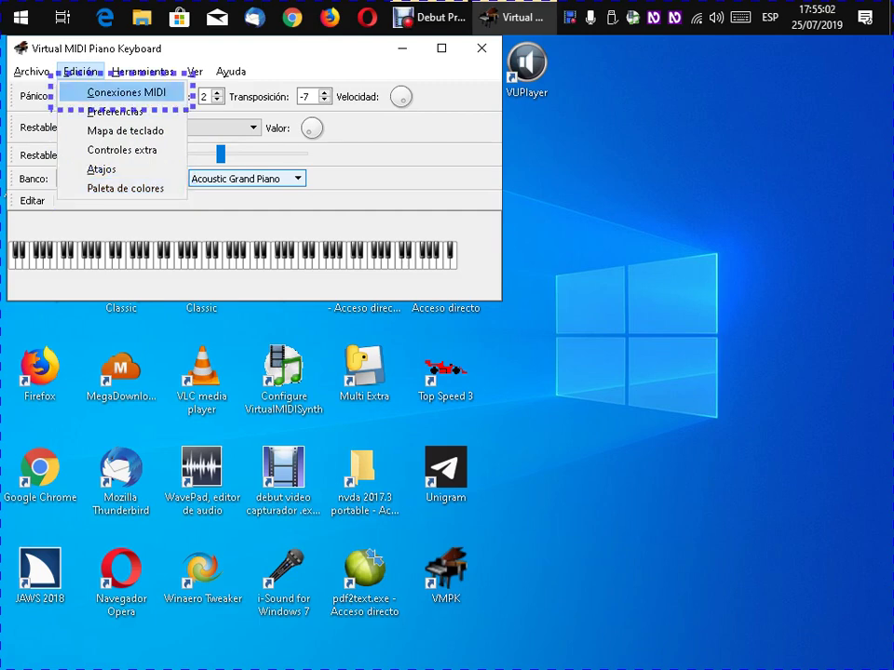
key(Down)
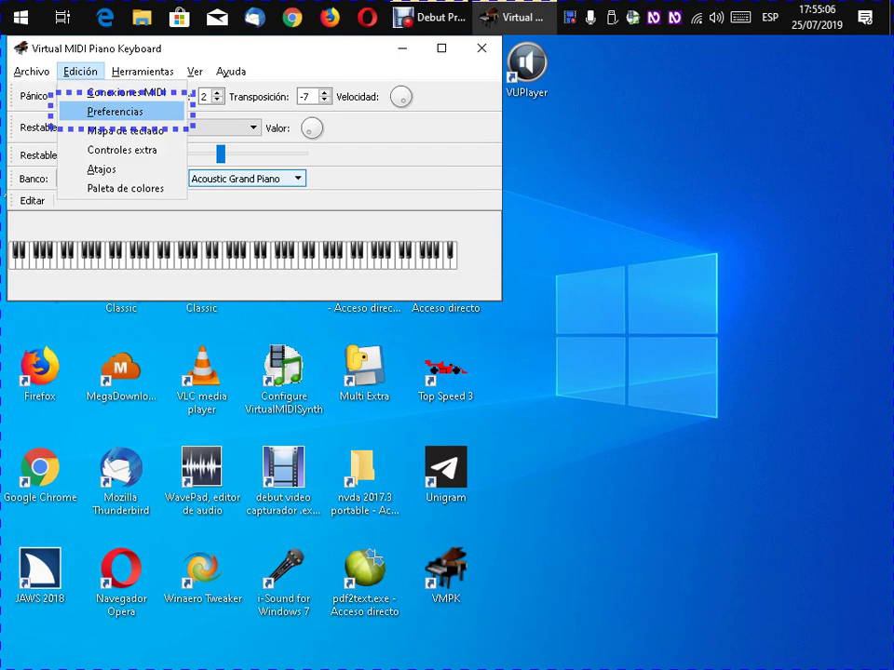
key(Return)
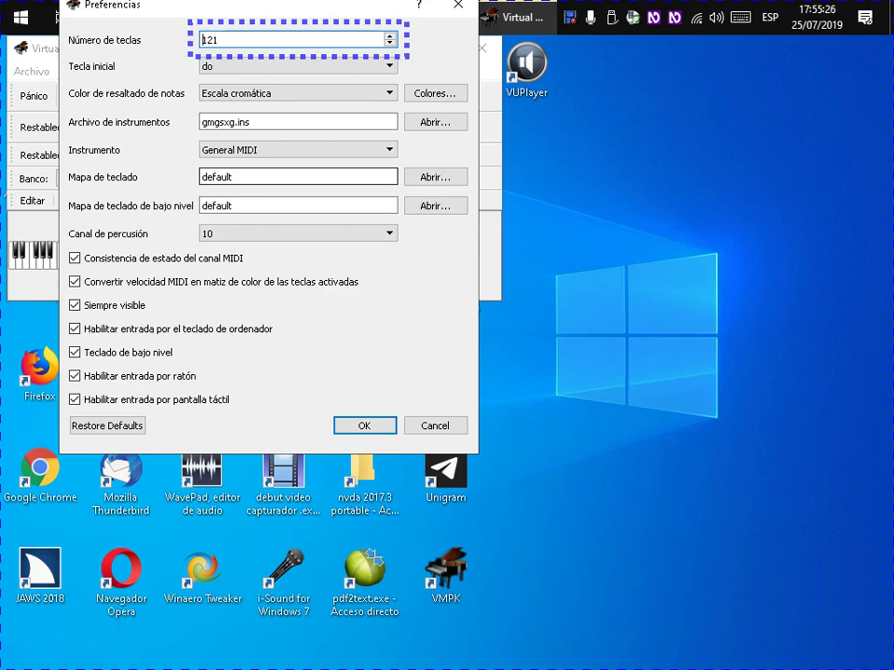
Step through the starting notes offered for Tecla inicial and set it back to do
key(Tab)
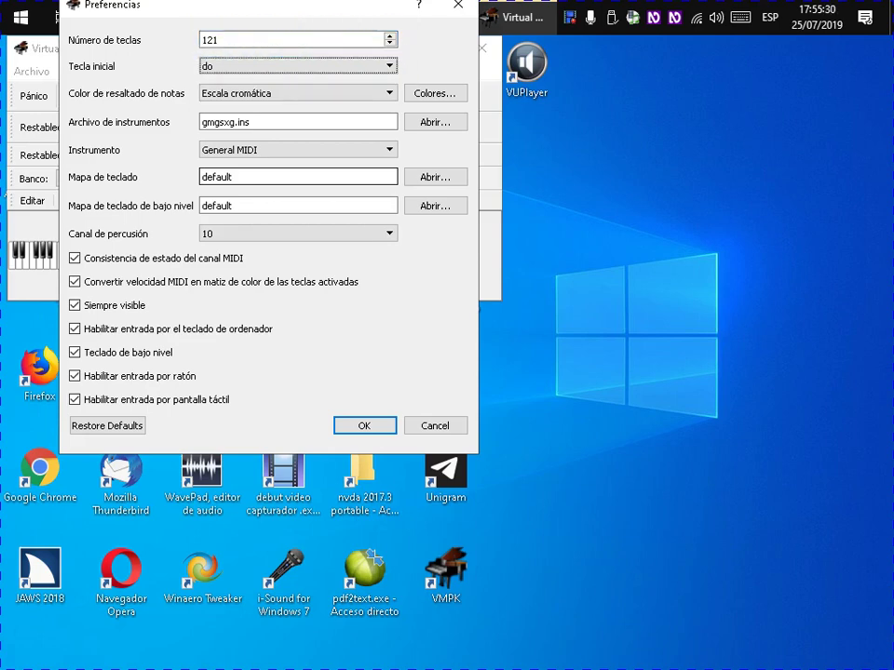
key(Down)
key(Down)
key(Down)
key(Down)
key(Down)
key(Down)
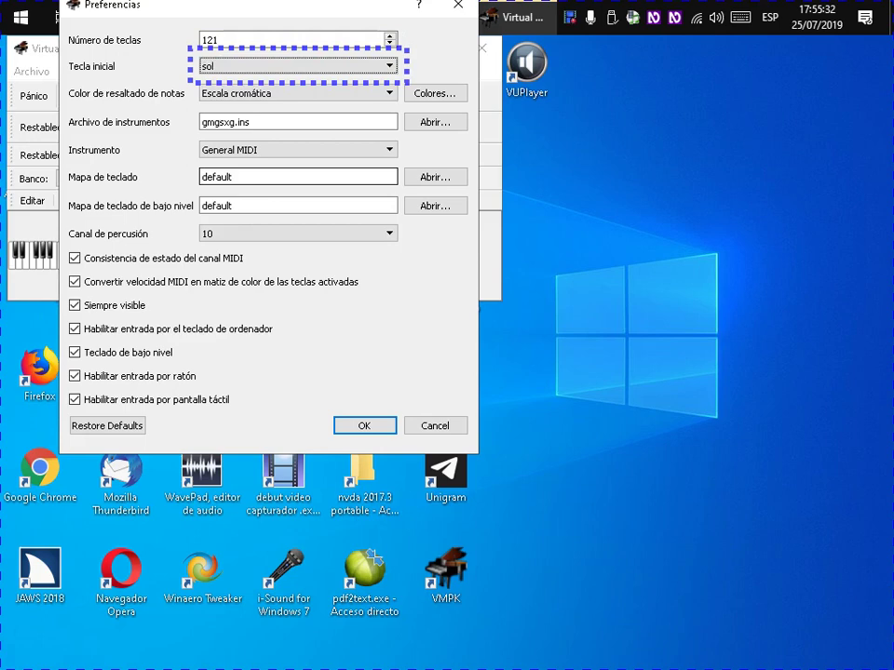
key(Down)
key(Home)
Go through the note highlight colour options and set Color de resaltado de notas to Canales MIDI
key(Tab)
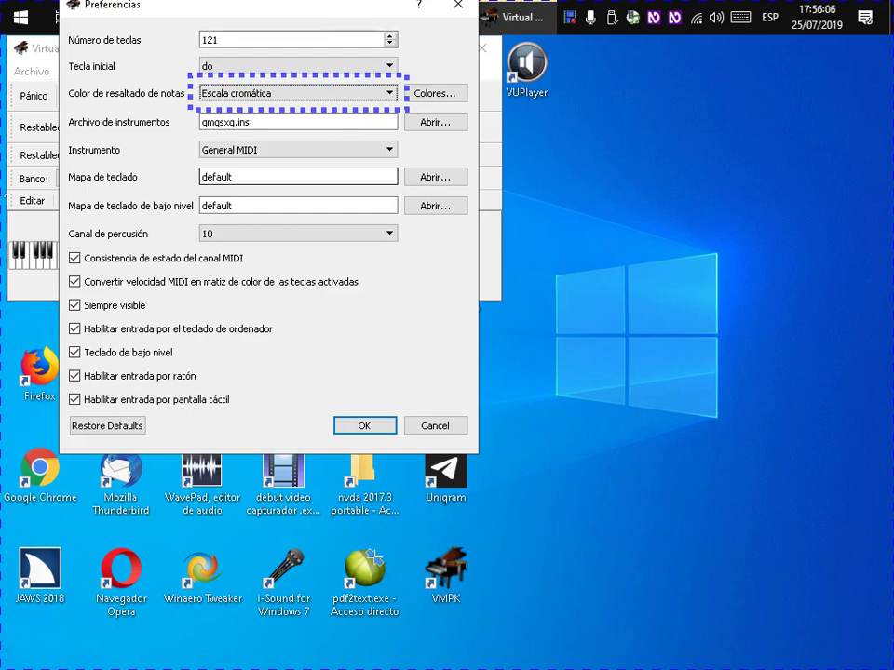
key(Home)
key(Down)
key(Down)
key(Down)
key(Up)
key(Up)
key(Down)
Try the Yamaha XG option for Instrumento and return it to General MIDI
key(Tab)
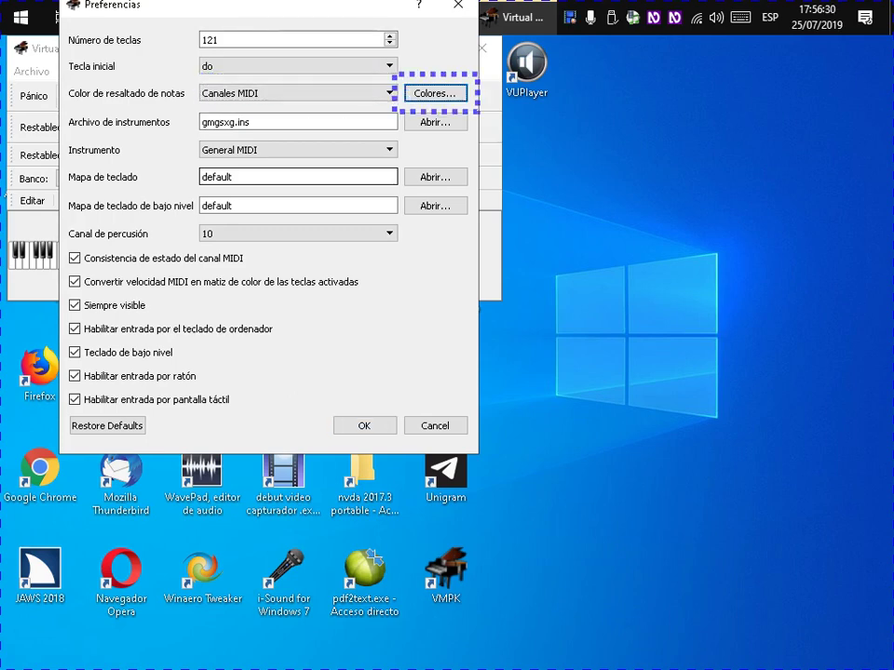
key(Tab)
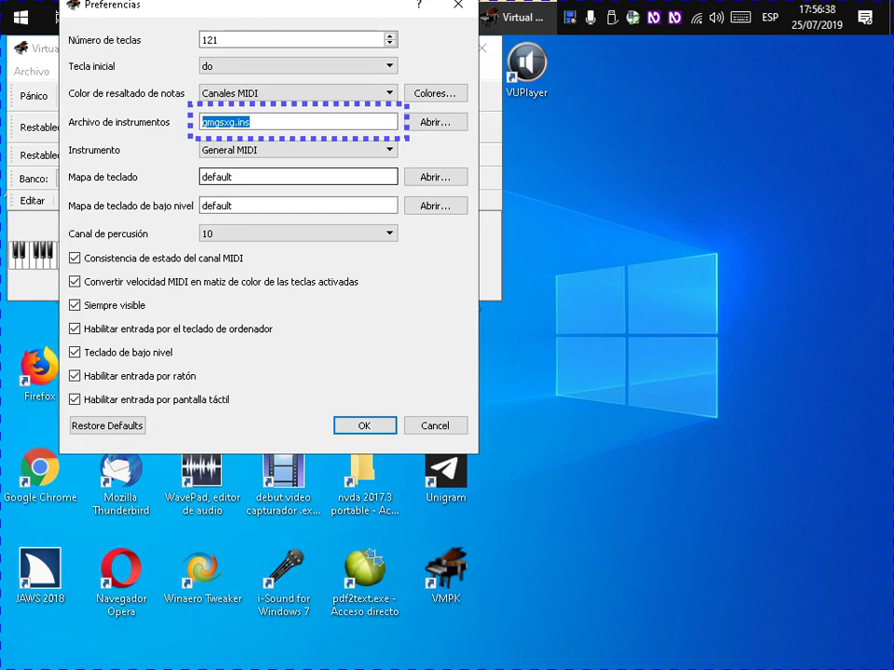
key(Tab)
key(Tab)
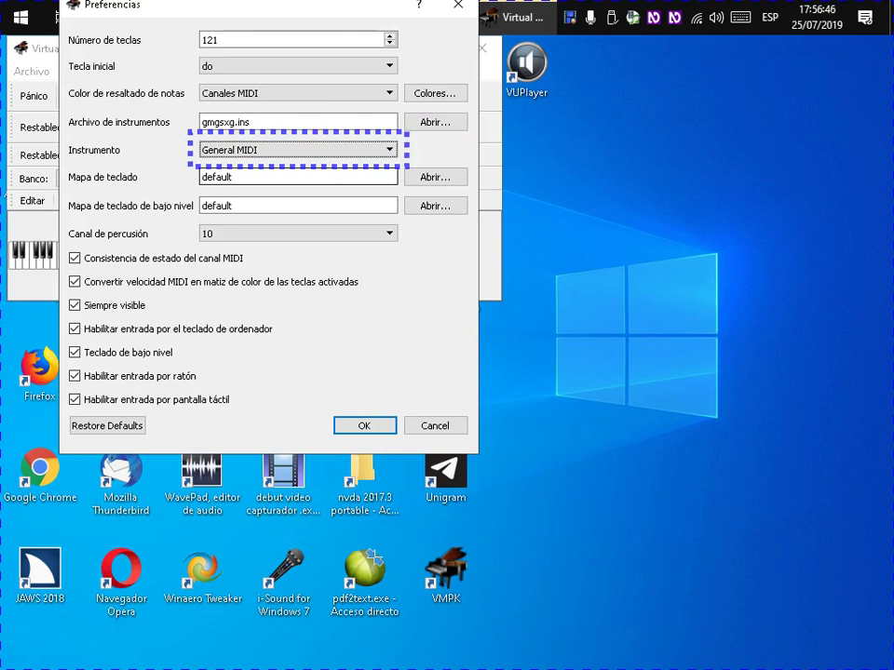
key(Down)
key(Down)
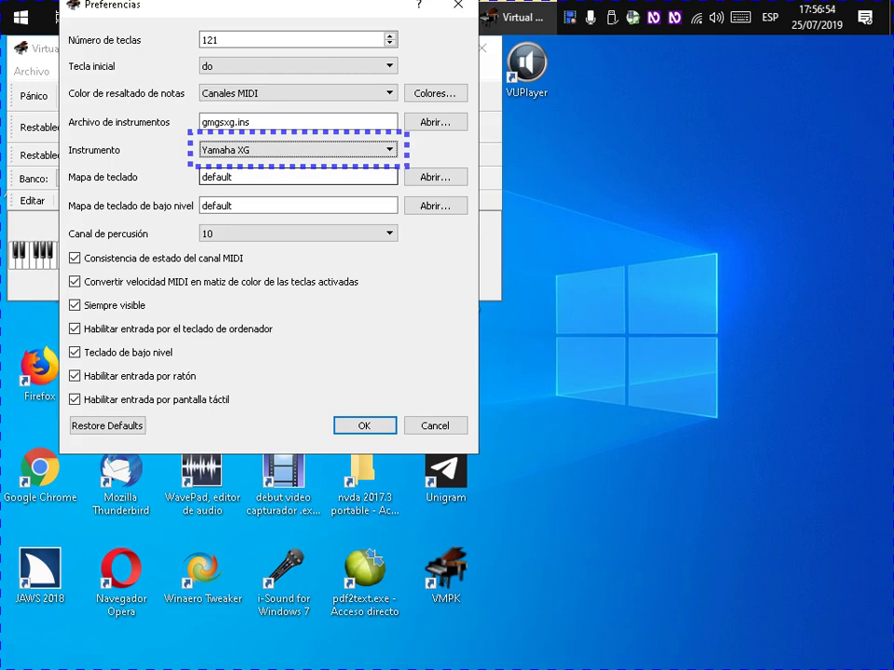
key(Up)
key(shift+Tab)
key(Tab)
Review the keyboard map fields, the percussion channel and the checkbox options down to Teclado de bajo nivel
key(Tab)
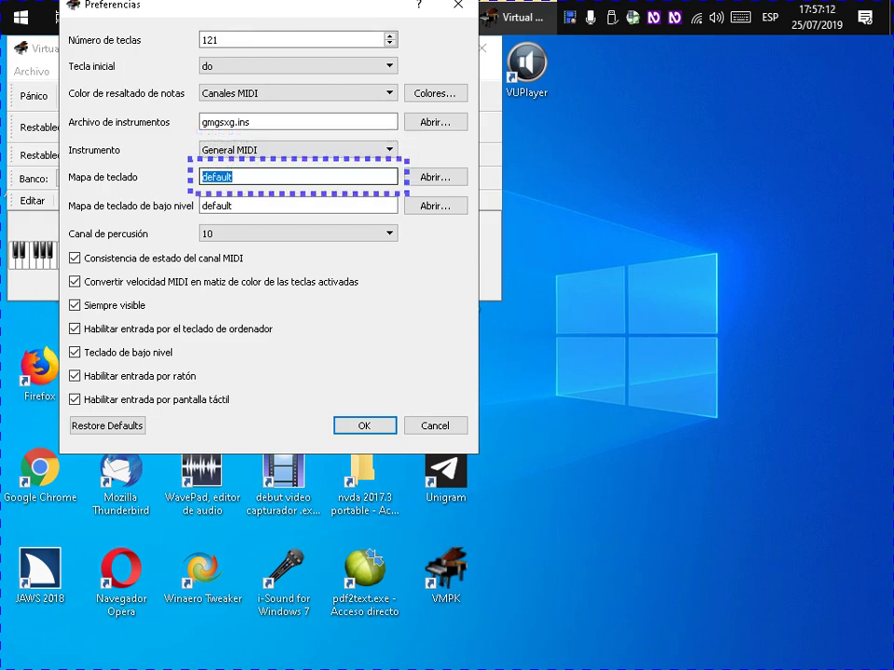
key(Tab)
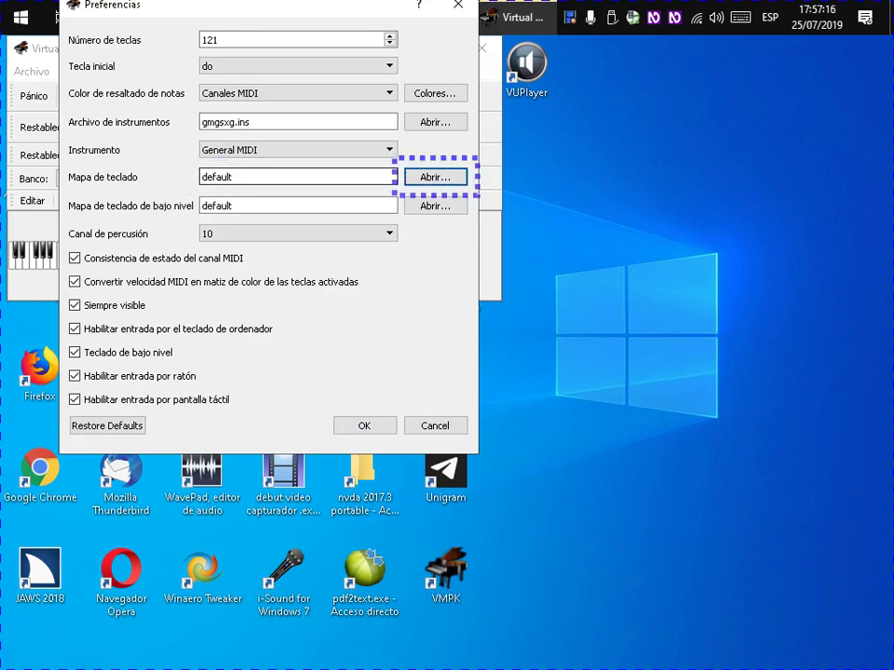
key(Tab)
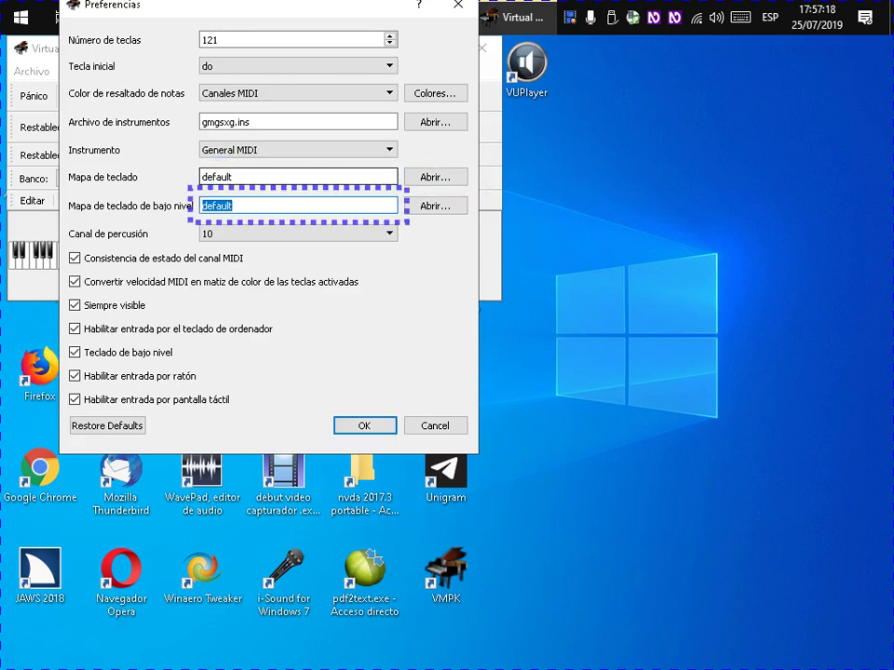
key(Tab)
key(Tab)
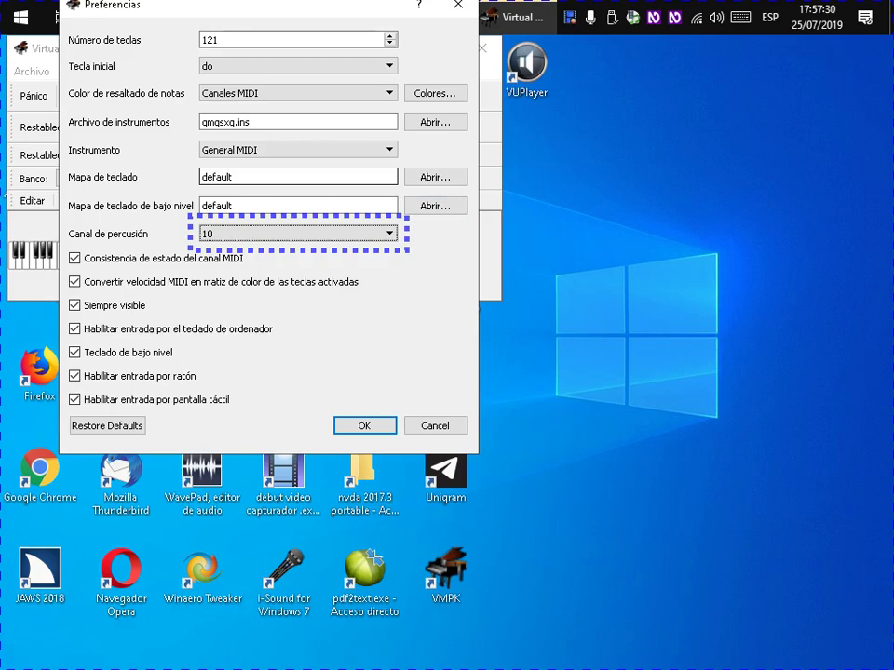
key(Tab)
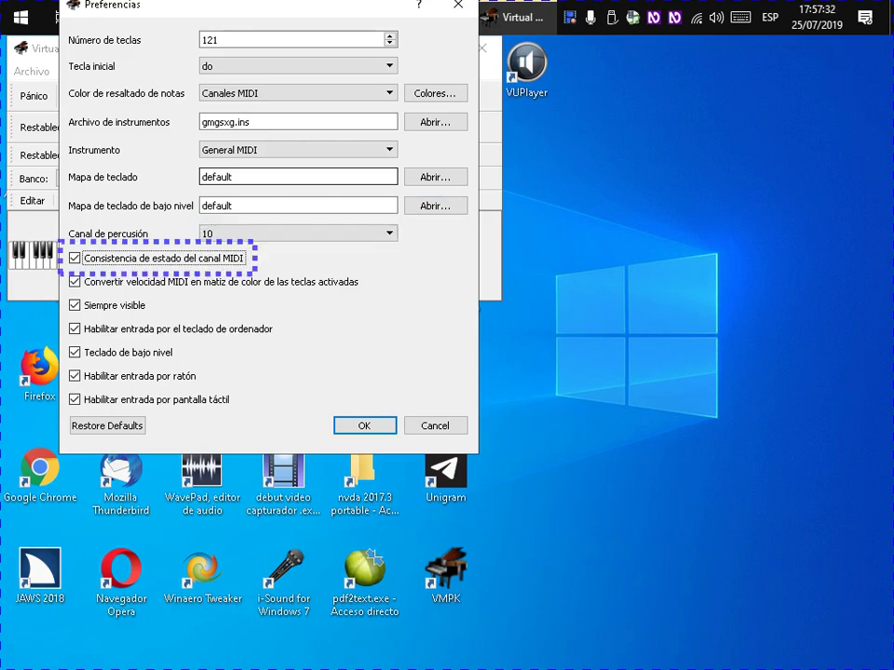
key(Tab)
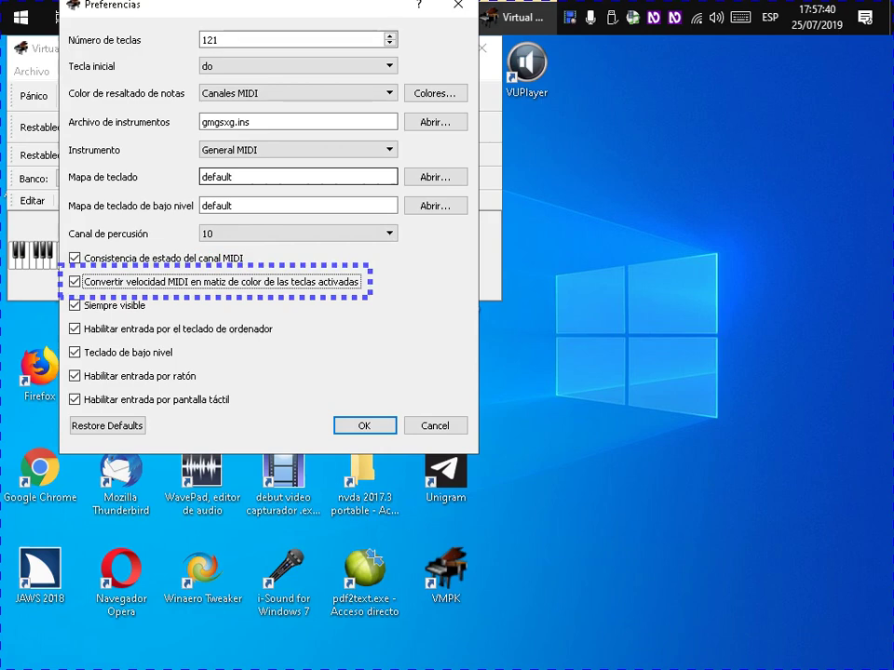
key(Tab)
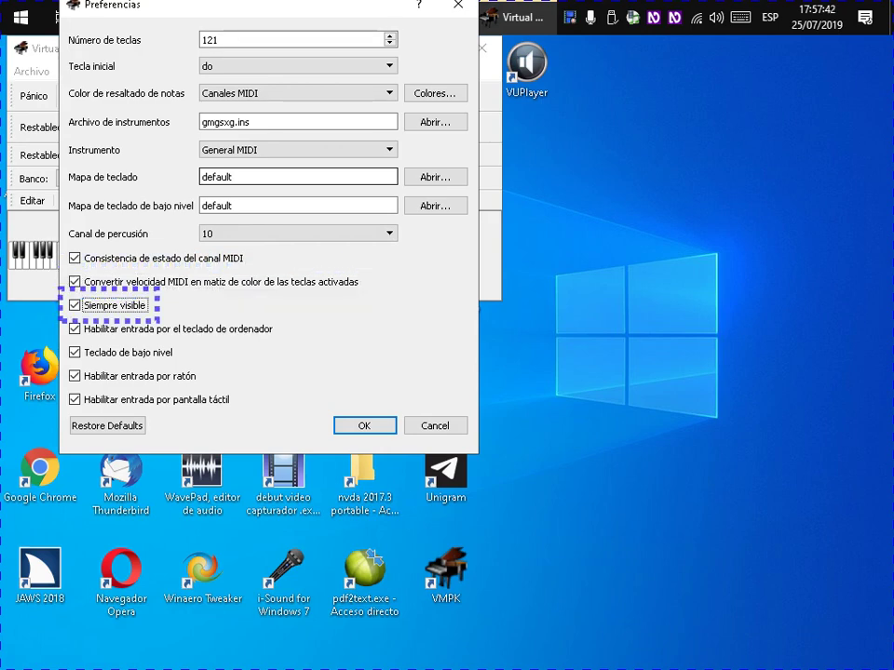
key(Tab)
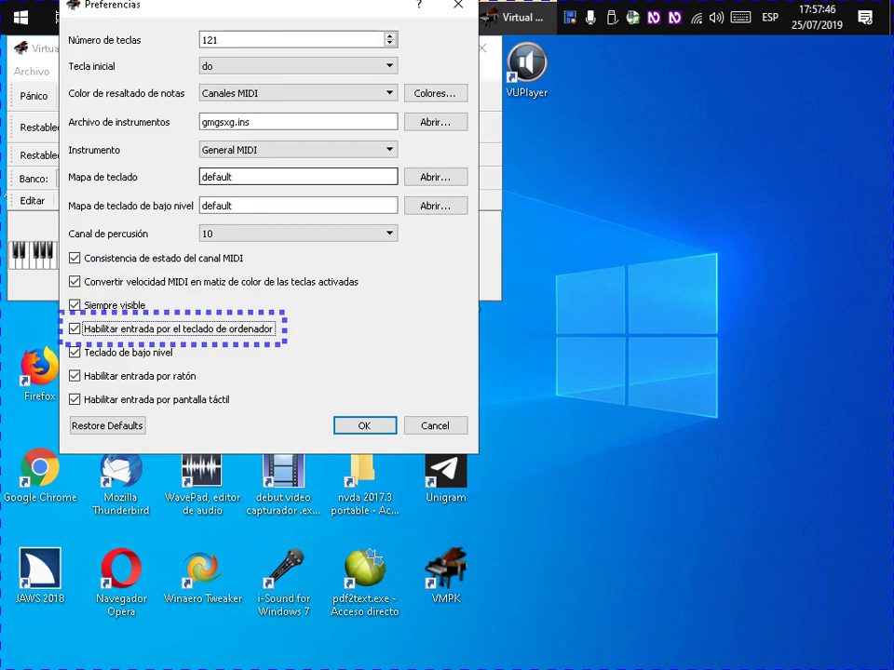
key(Tab)
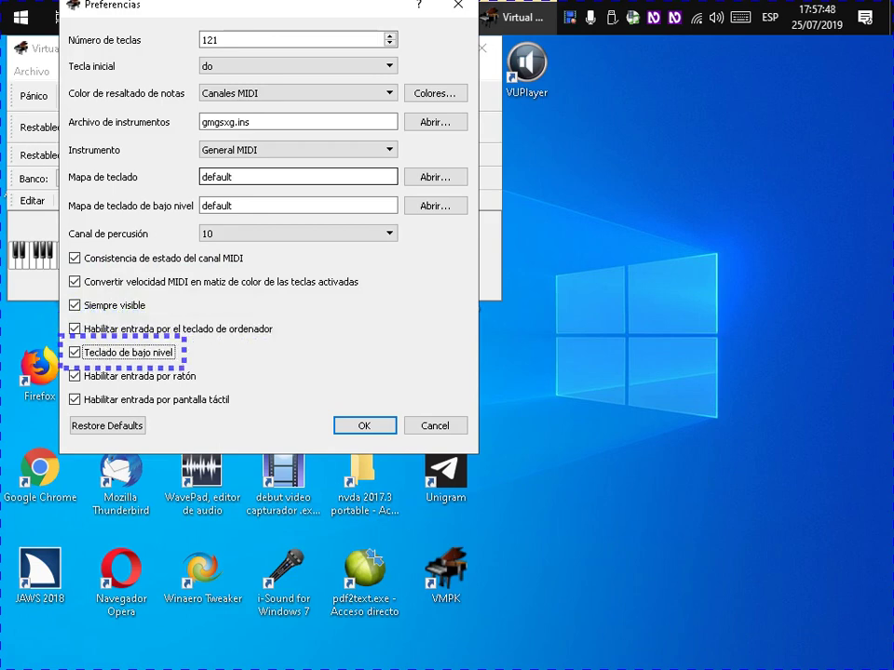
key(shift+Tab)
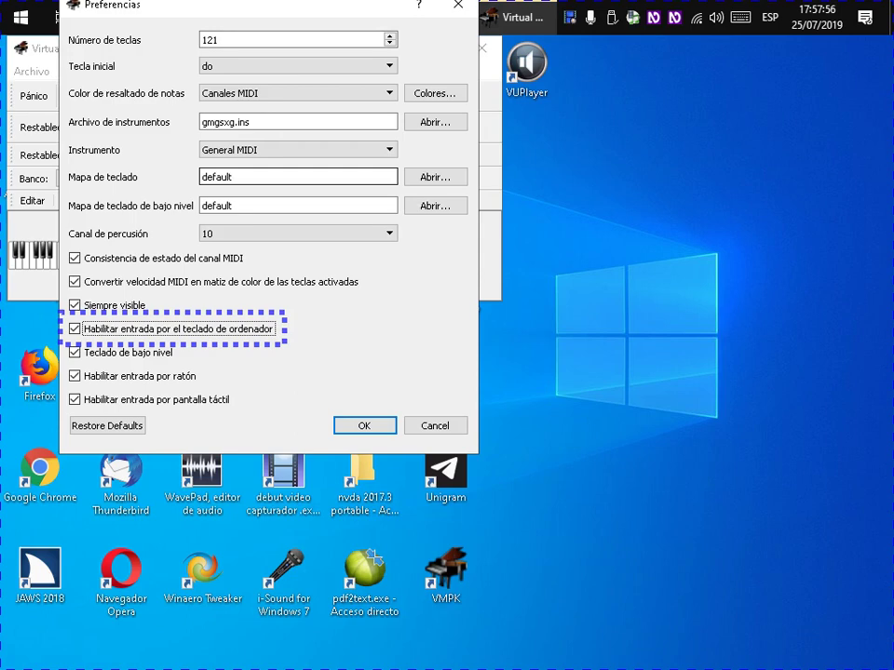
Open the Audio Themes manager of the NVDA screen reader
key(insert+n)
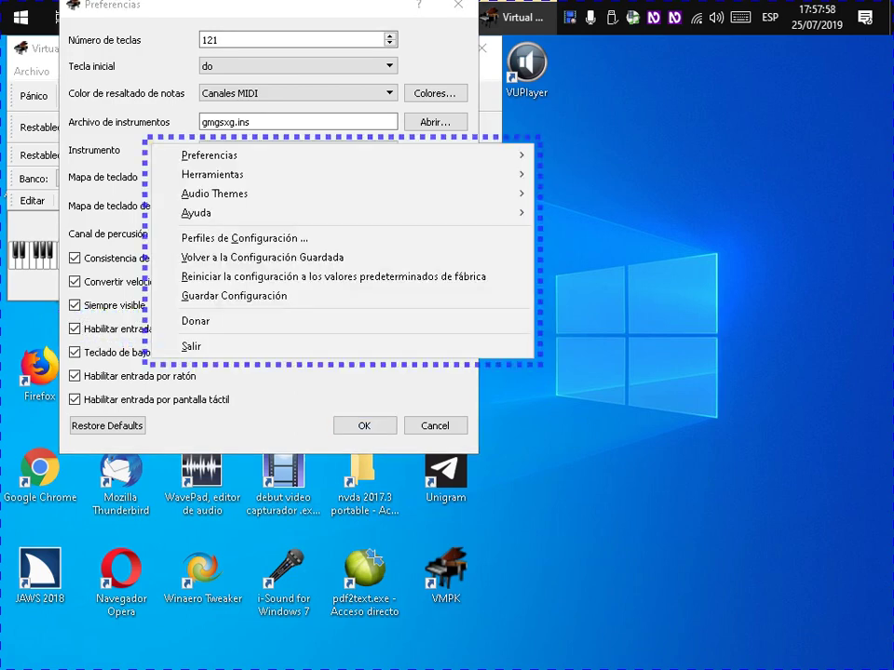
key(Down)
key(Down)
key(Right)
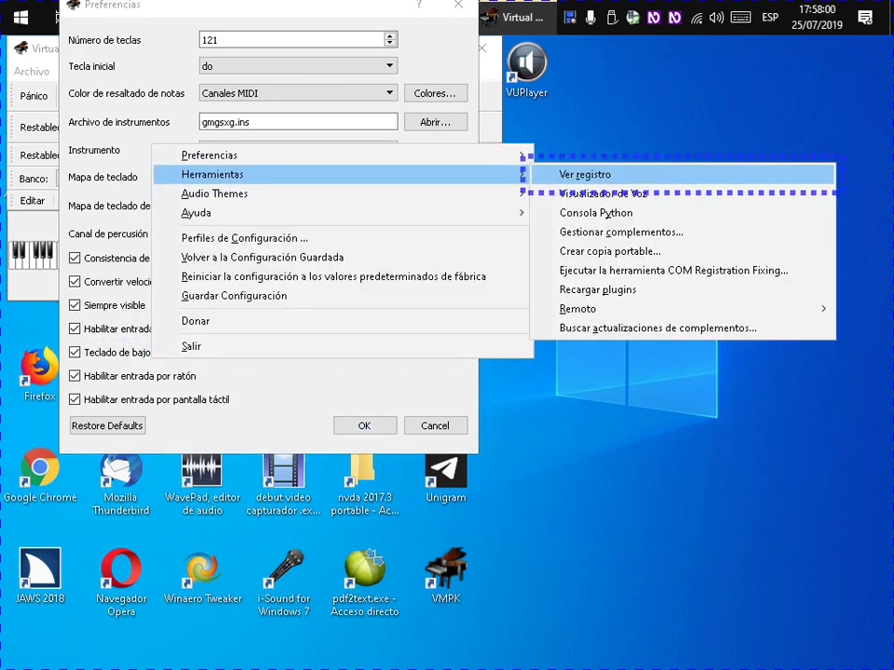
key(Left)
key(Down)
key(Right)
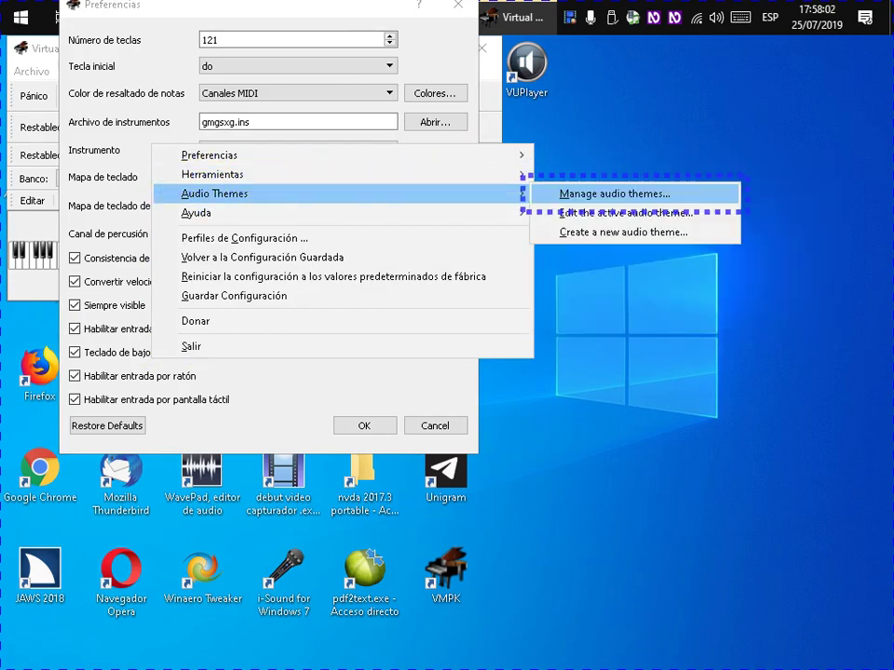
key(Return)
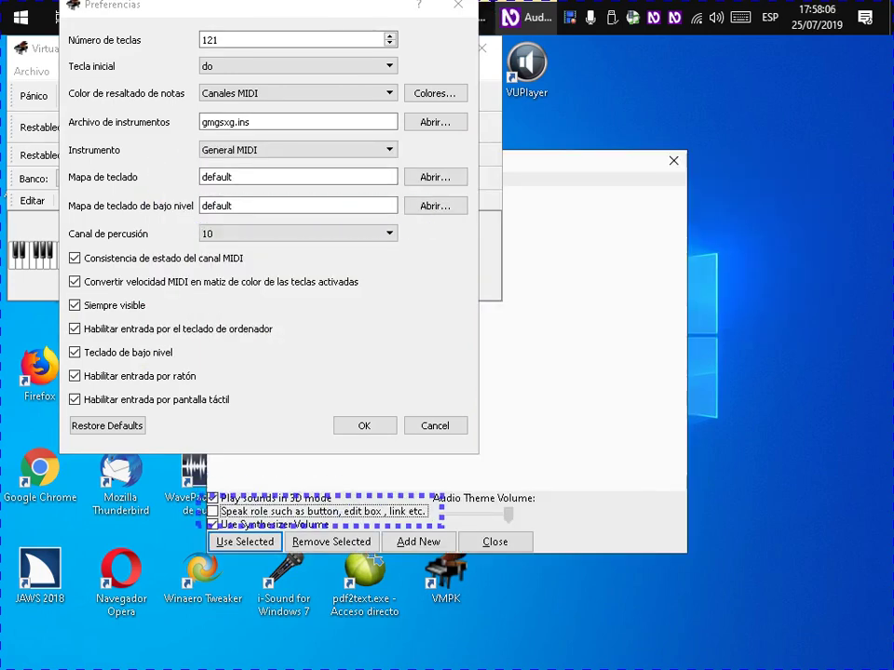
Enable speaking roles such as button, edit box and link, and close the Audio Themes manager
key(Tab)
key(shift+Tab)
key(shift+Tab)
key(shift+Tab)
key(shift+Tab)
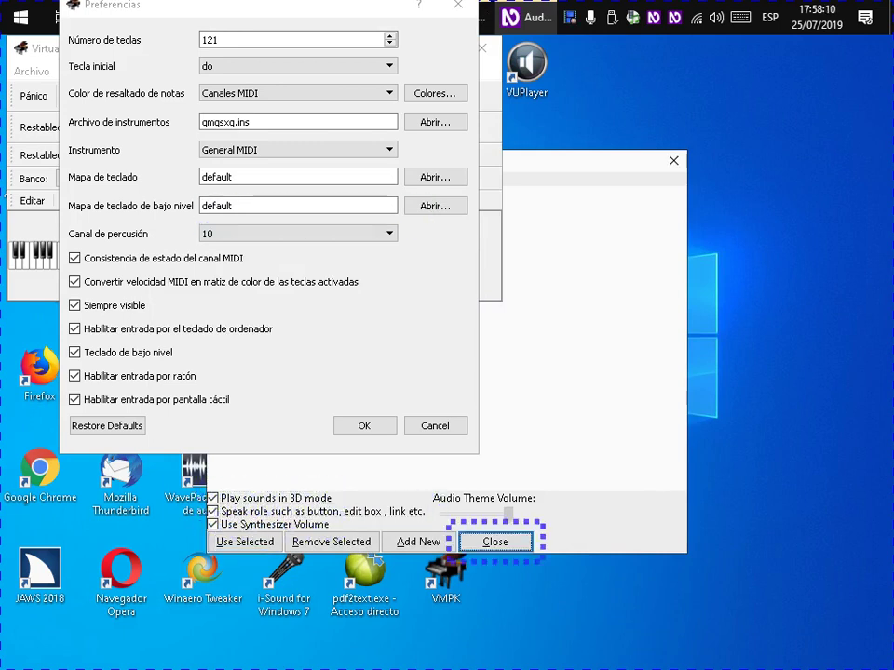
key(Return)
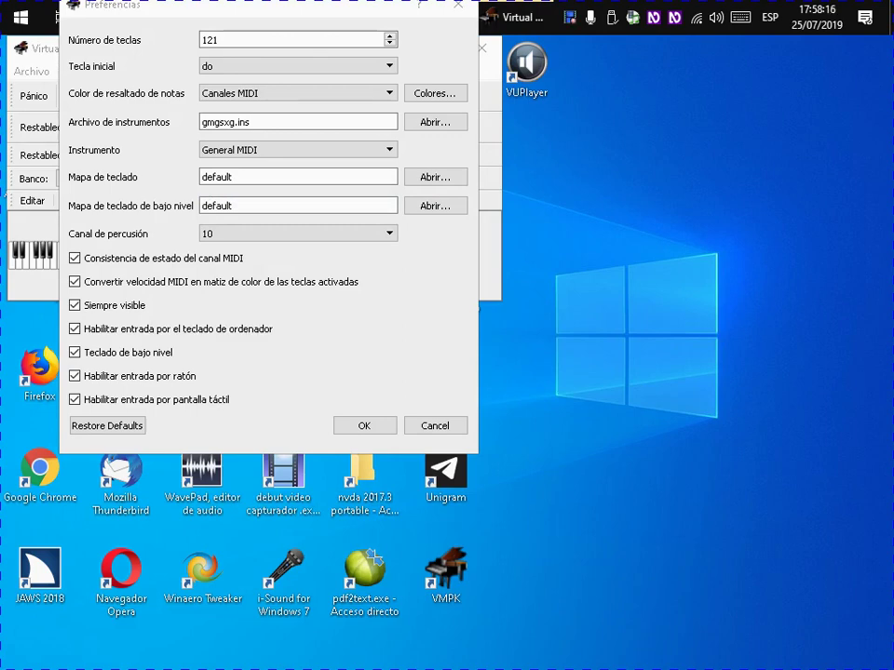
Return to the piano's Preferencias dialog at the option Habilitar entrada por el teclado de ordenador
key(super+Tab)
key(Escape)
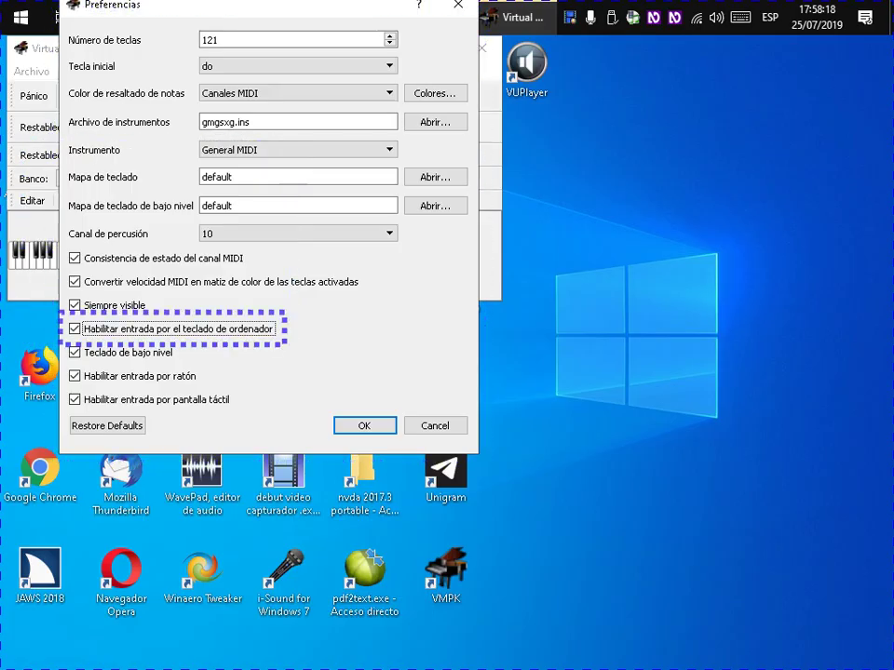
key(alt+Tab)
key(Escape)
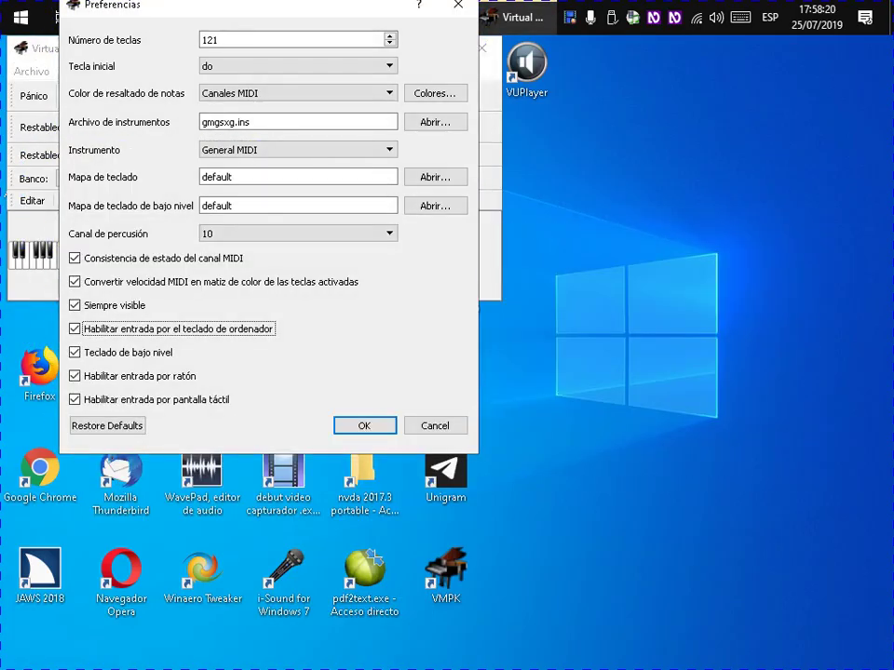
key(Down)
key(Up)
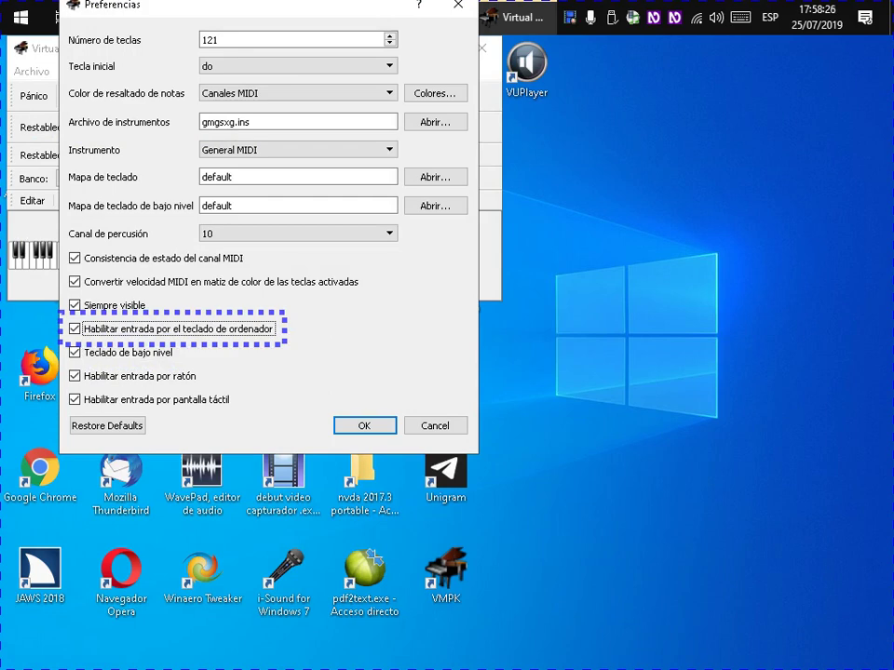
Review the low-level keyboard, mouse and touch screen input options in Preferencias, and accept the dialog
key(Tab)
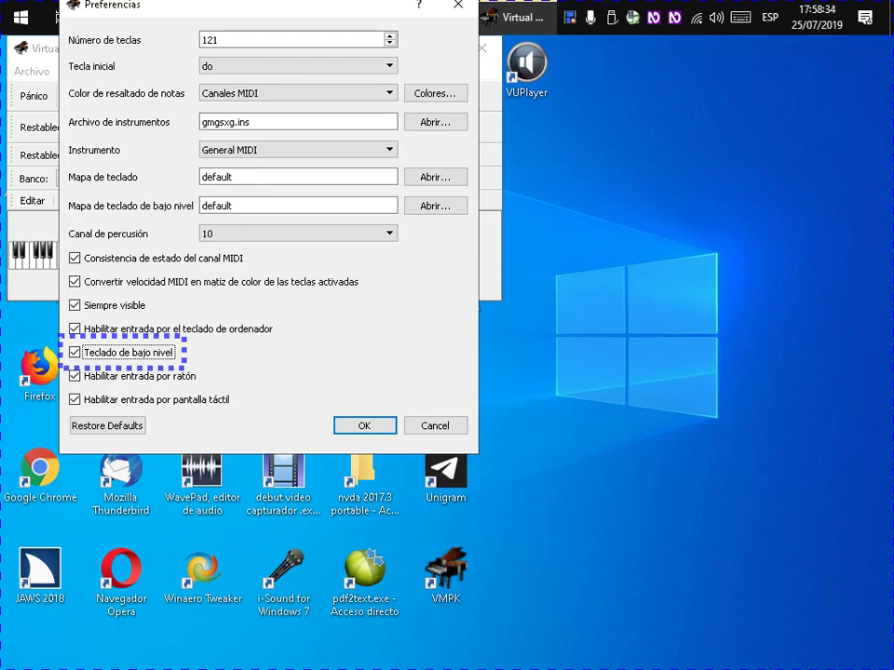
key(Tab)
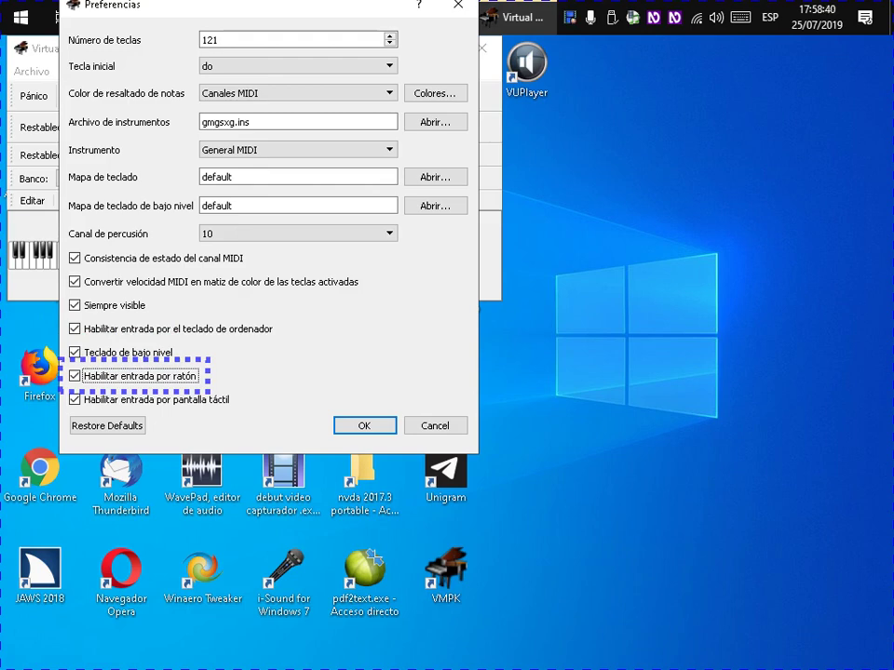
key(Tab)
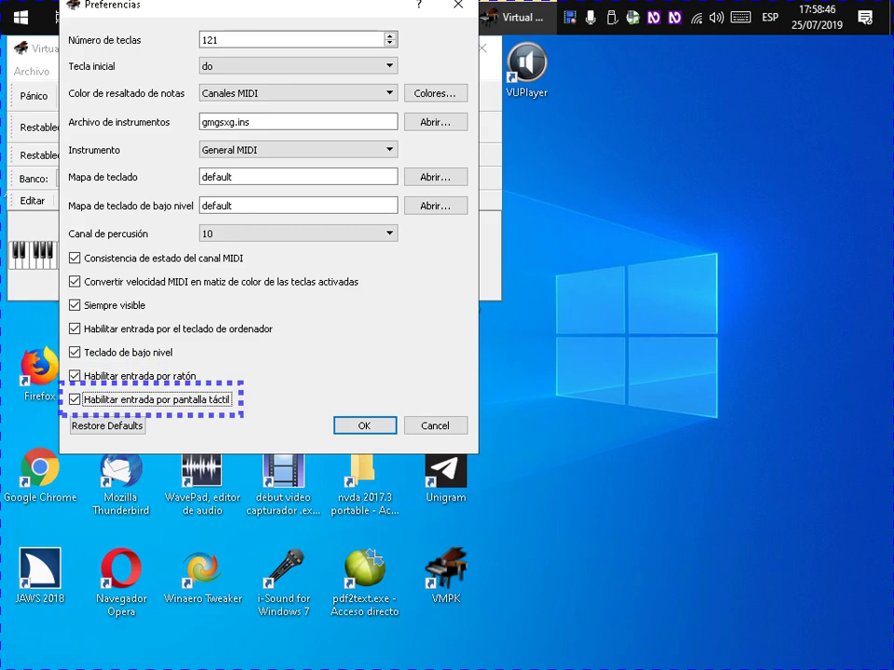
key(Tab)
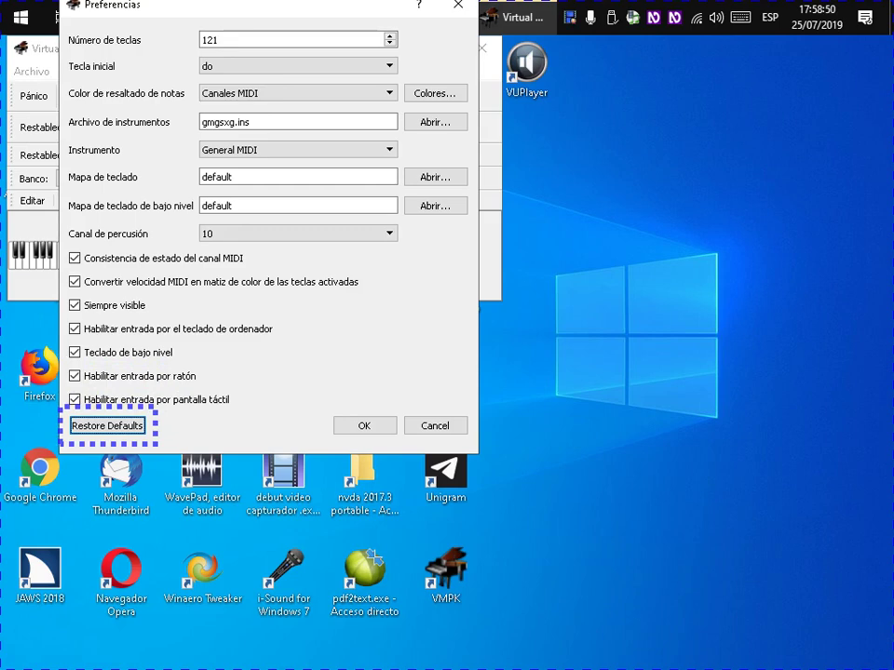
key(Tab)
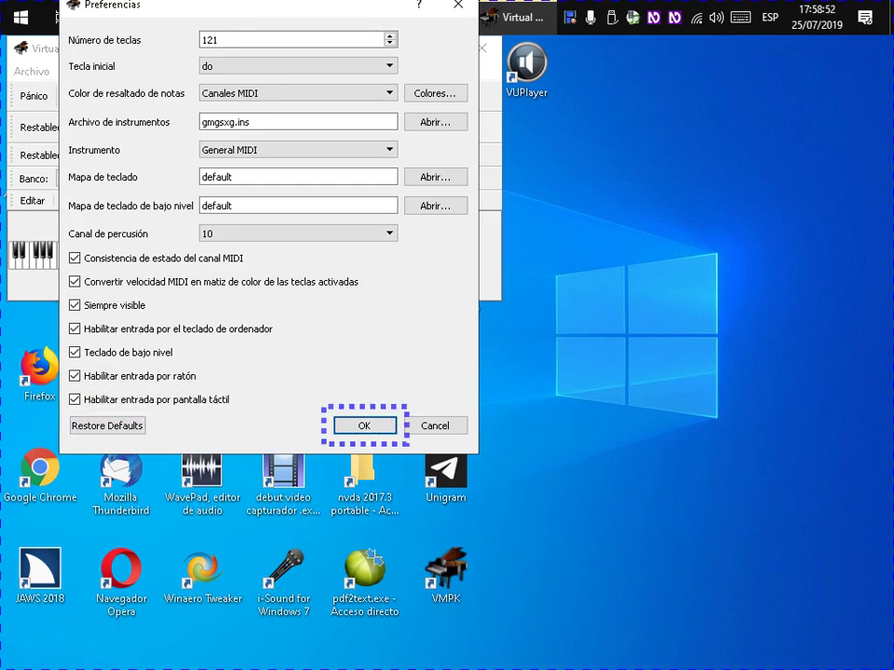
key(Return)
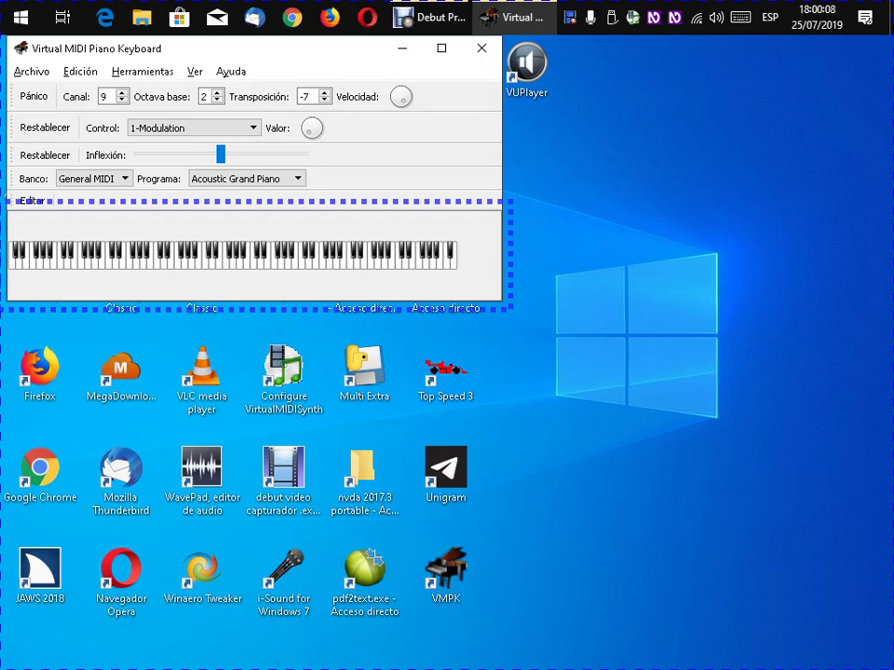
Open the MIDI connections settings (Conexiones MIDI) of the piano keyboard
key(alt)
key(alt)
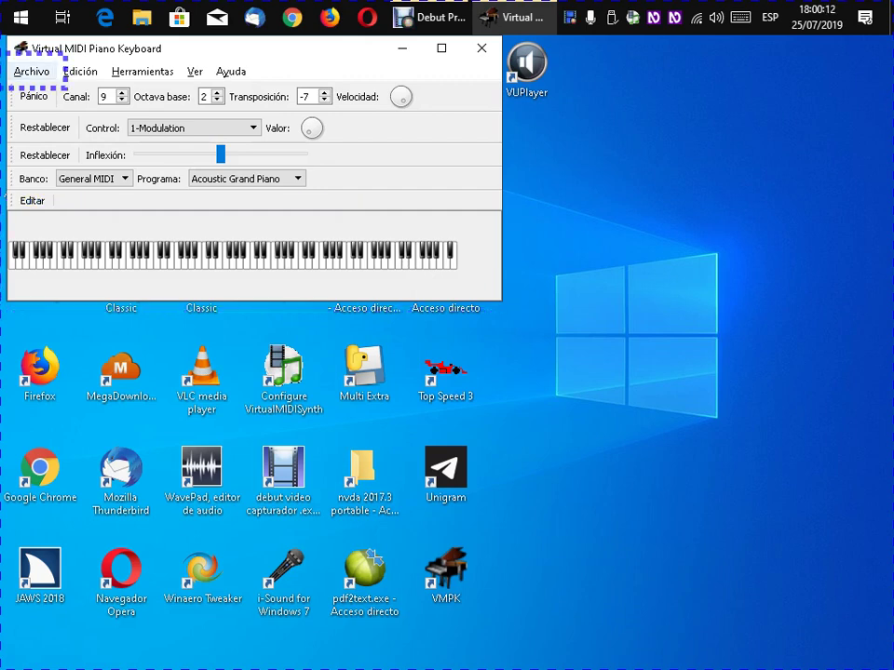
key(Right)
key(Down)
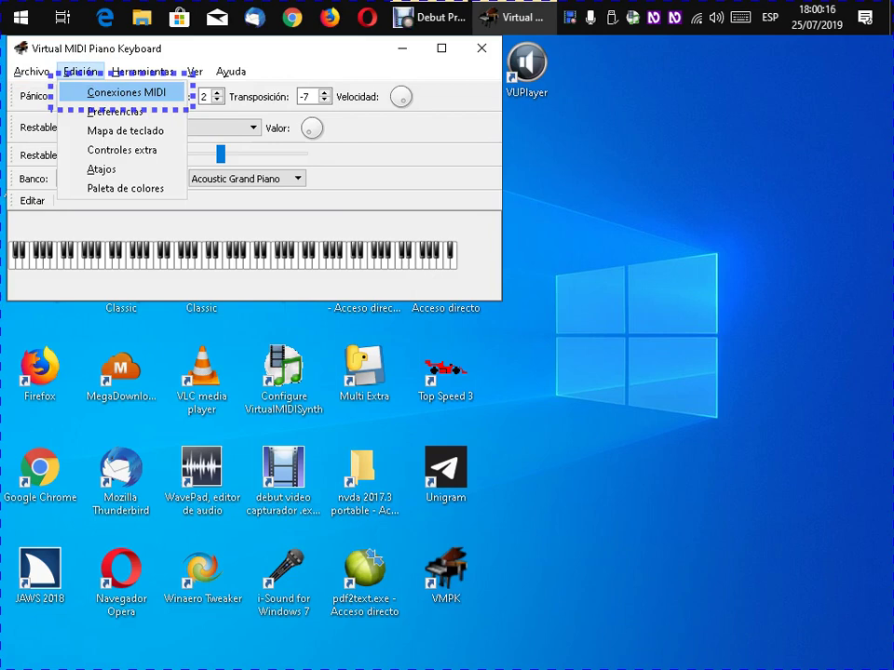
key(Return)
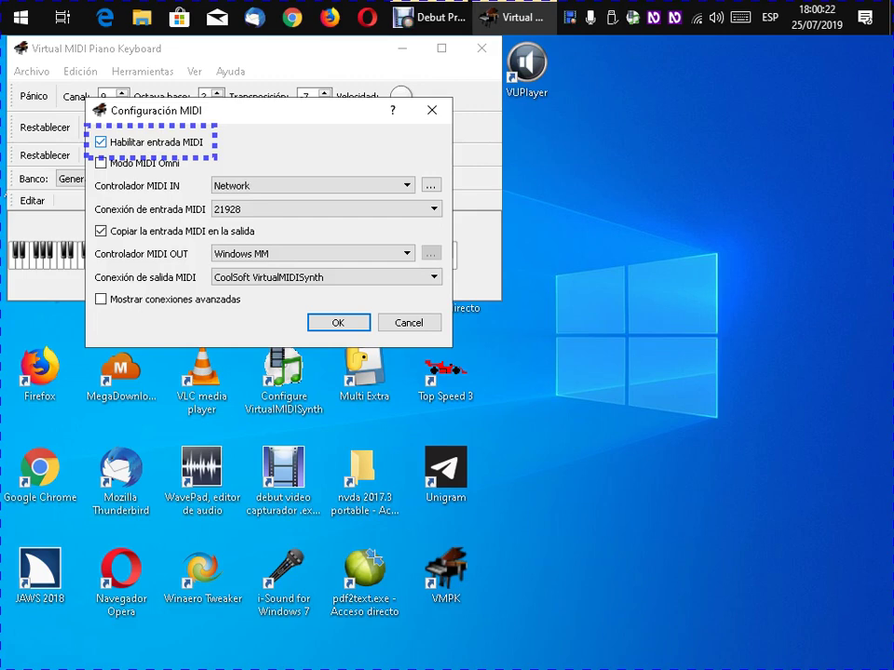
Enable Modo MIDI Omni in the MIDI configuration
key(Tab)
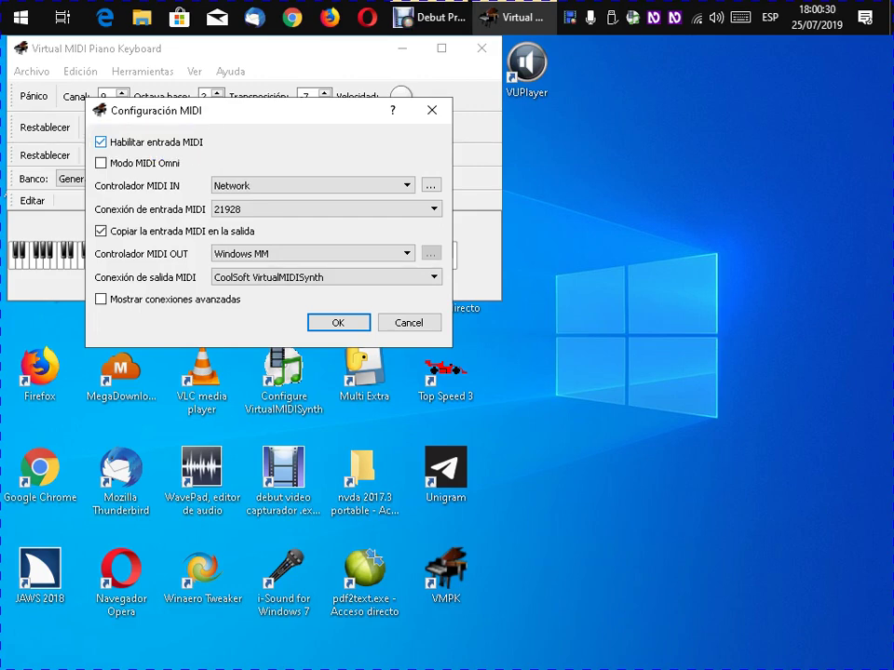
key(Tab)
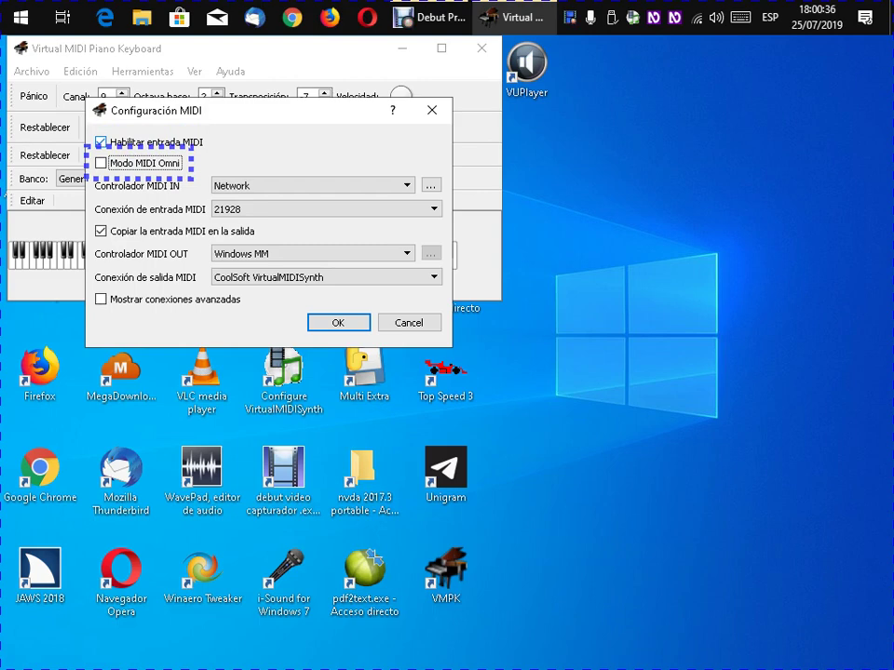
key(space)
Try Windows MM as Controlador MIDI IN, restore Network, and check the choices for Conexión de entrada MIDI
key(Tab)
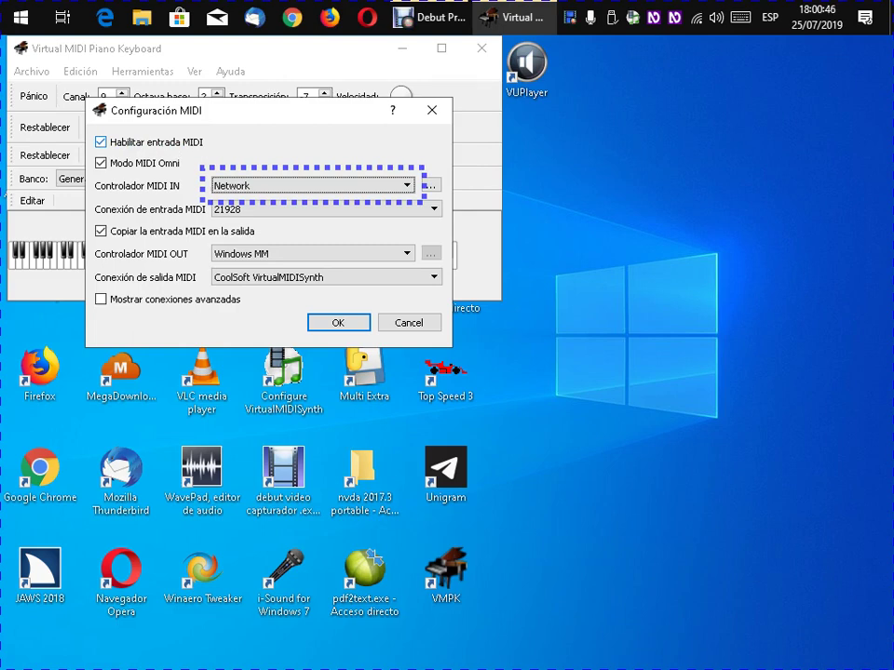
key(Down)
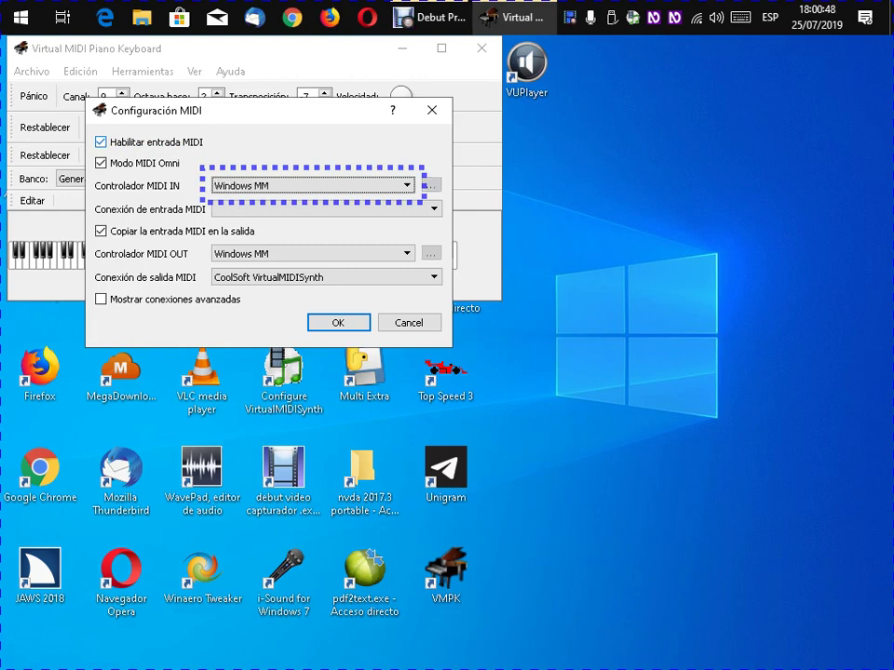
key(Up)
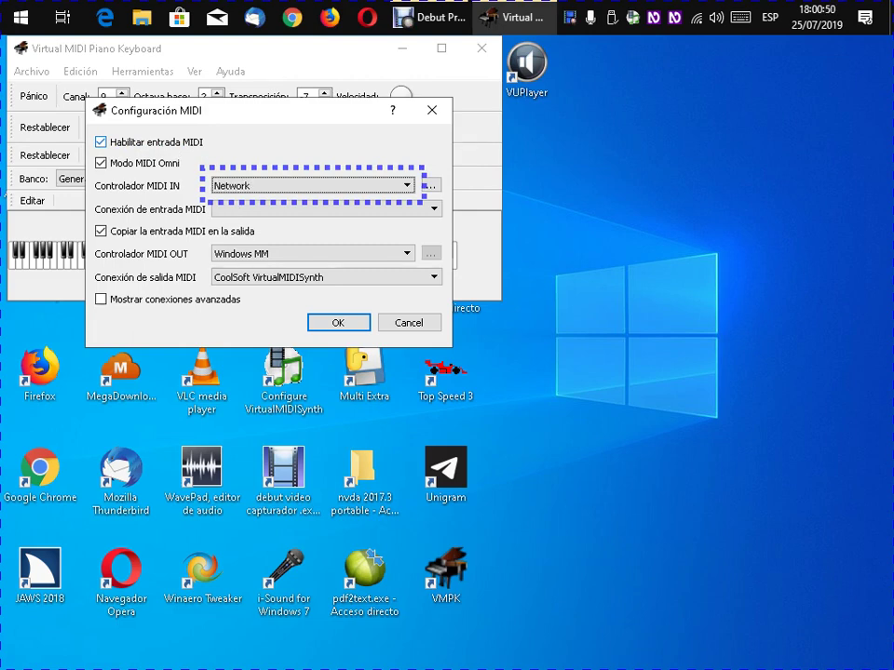
key(Tab)
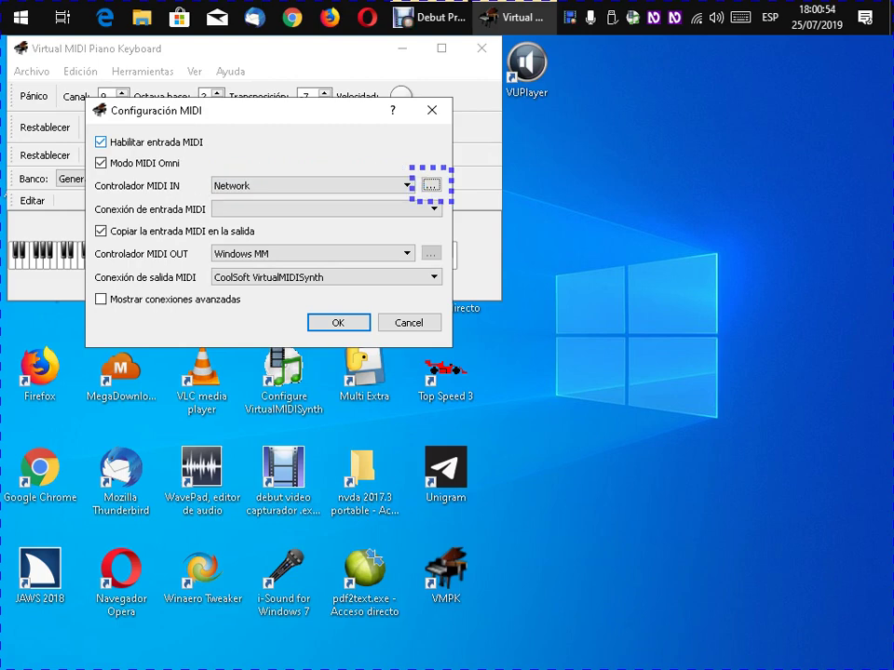
key(Tab)
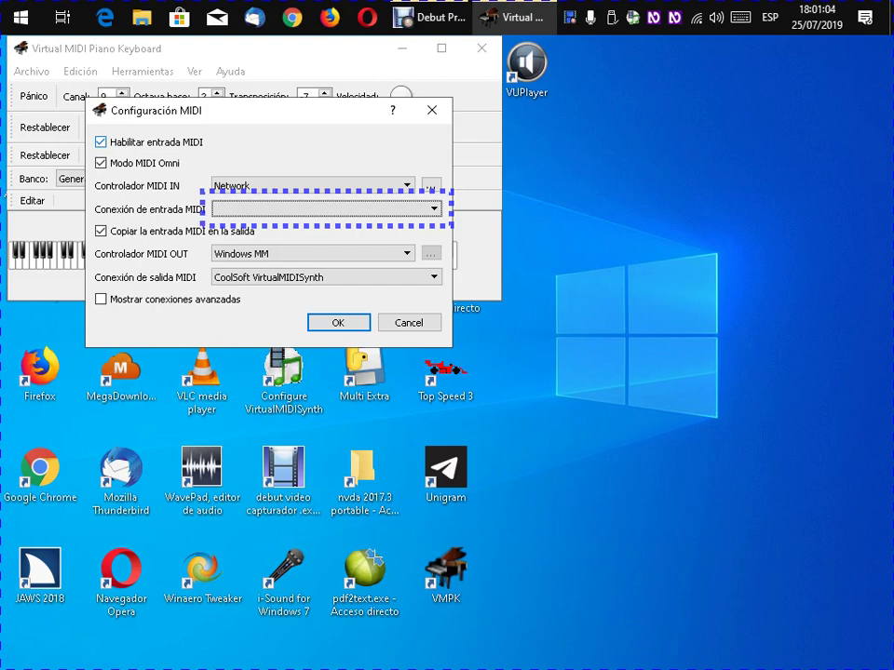
key(Down)
key(Up)
key(Tab)
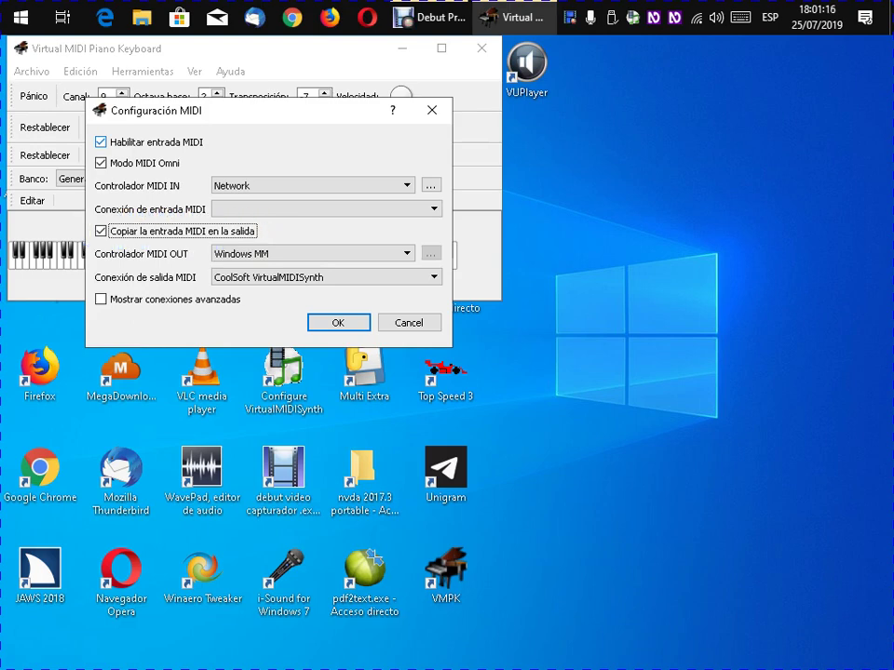
Try Microsoft GS Wavetable Synth as Conexión de salida MIDI and restore CoolSoft VirtualMIDISynth
key(Tab)
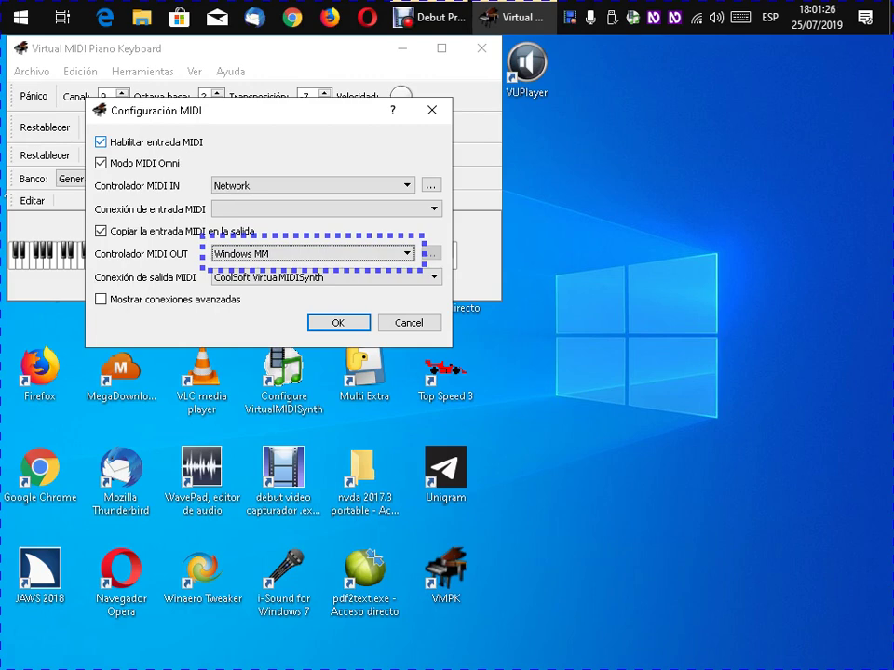
key(Tab)
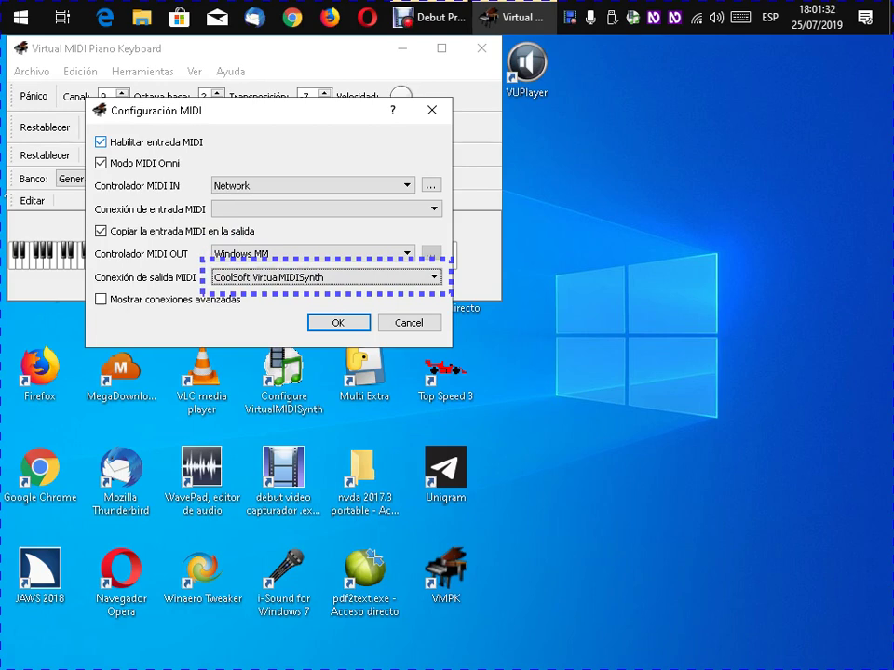
key(Up)
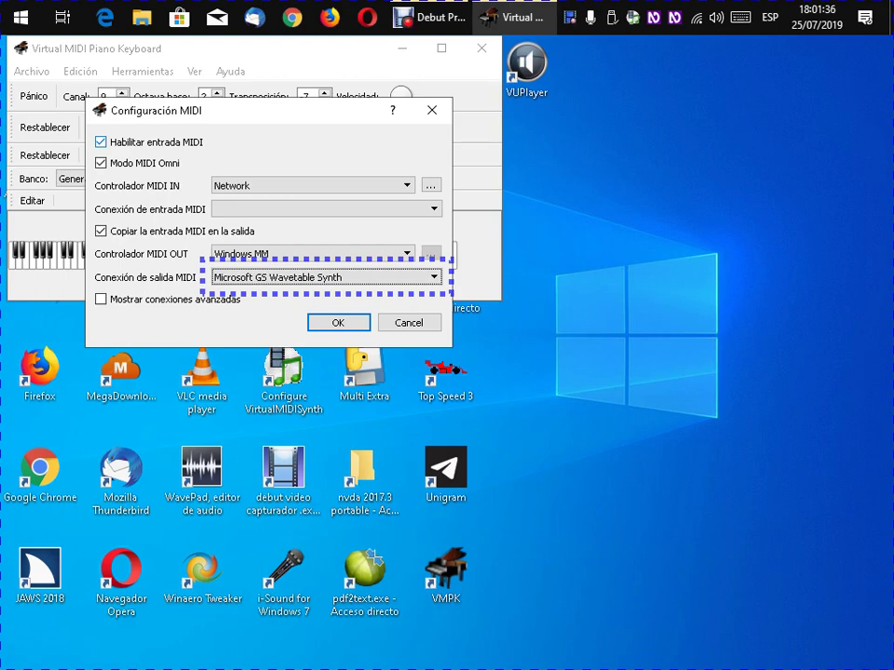
key(Down)
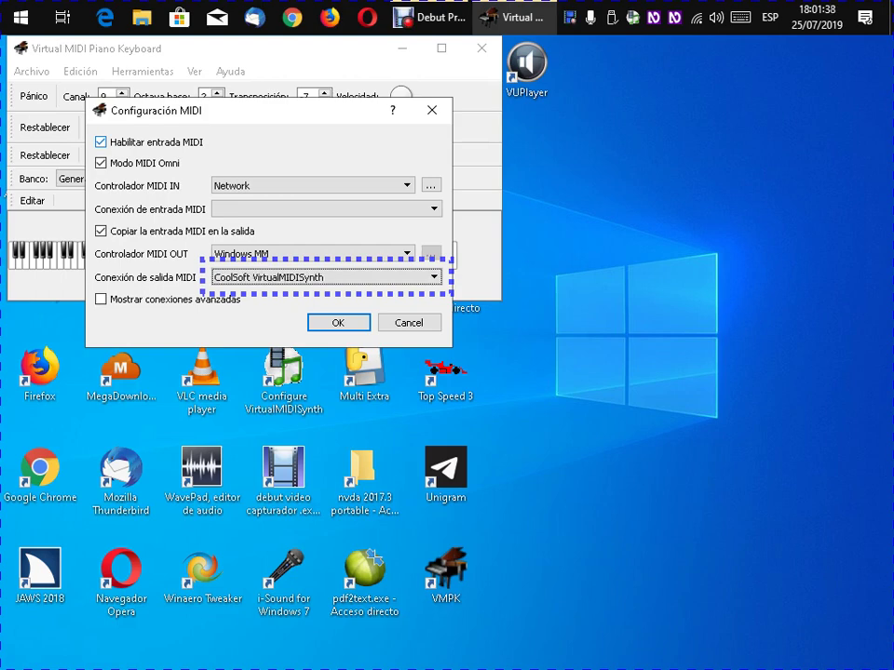
key(Up)
key(Down)
Compare Network and FluidSynth as Controlador MIDI OUT and return it to Windows MM with its output connection
key(shift+Tab)
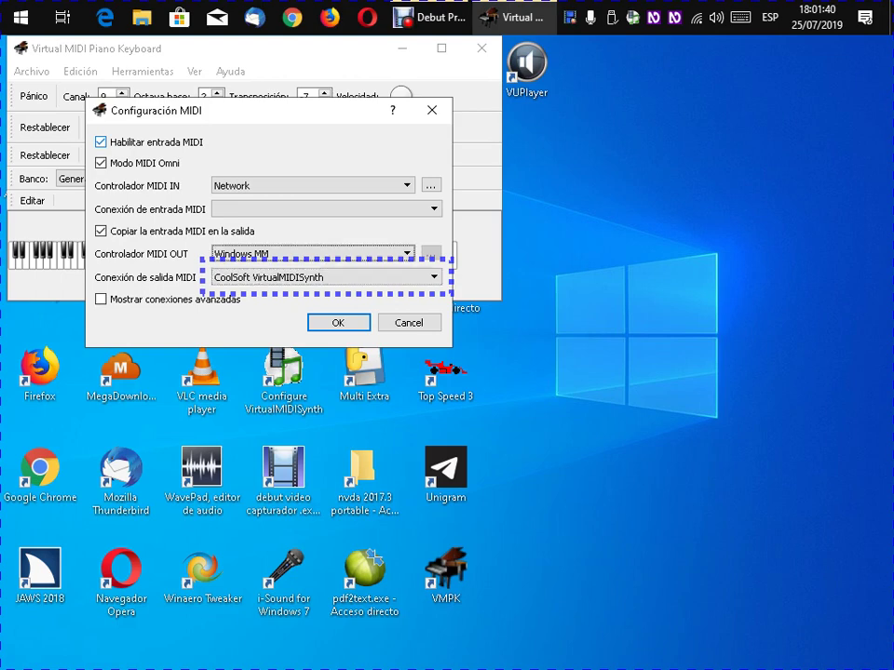
key(Down)
key(Down)
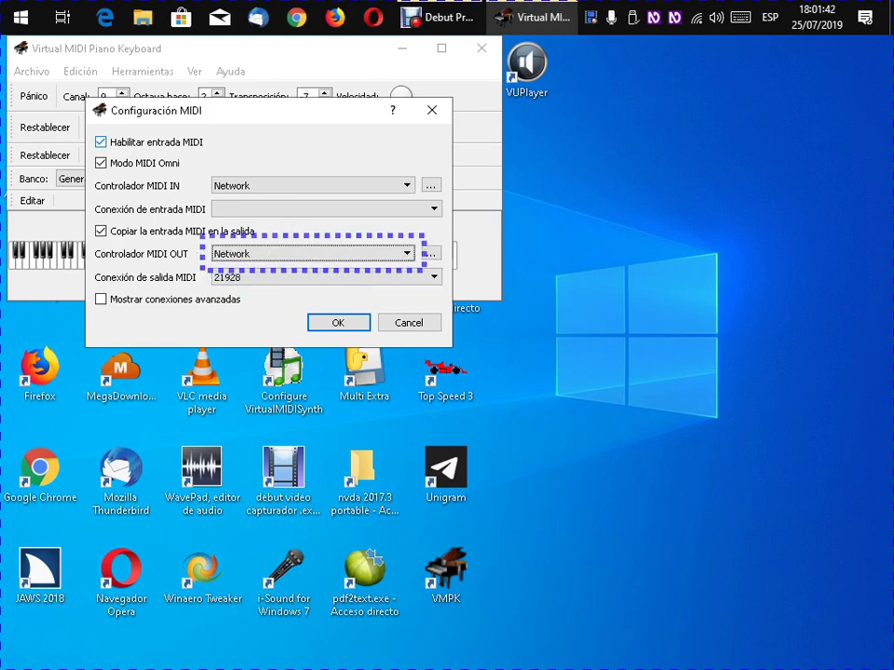
key(Up)
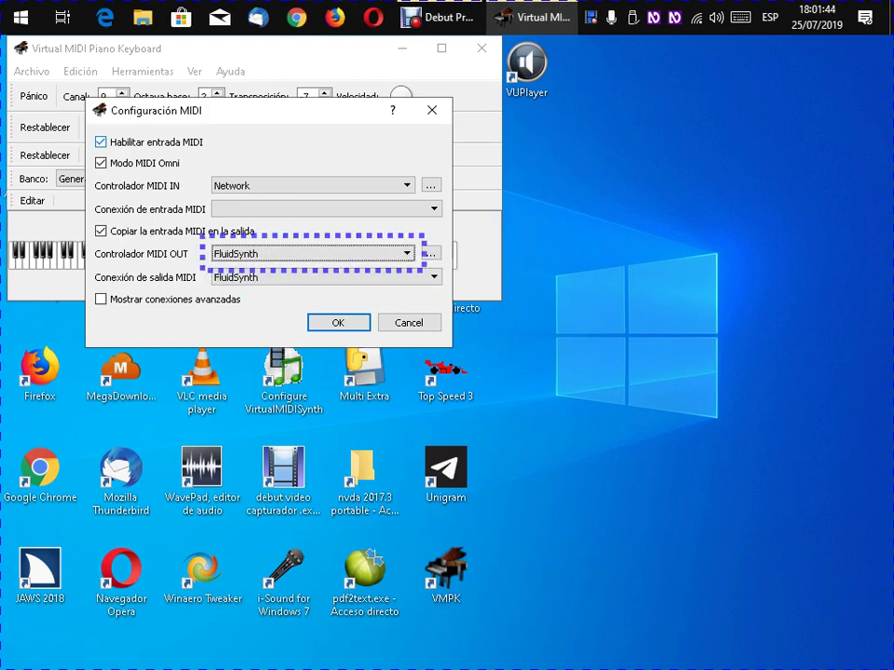
key(Tab)
key(shift+Tab)
key(Up)
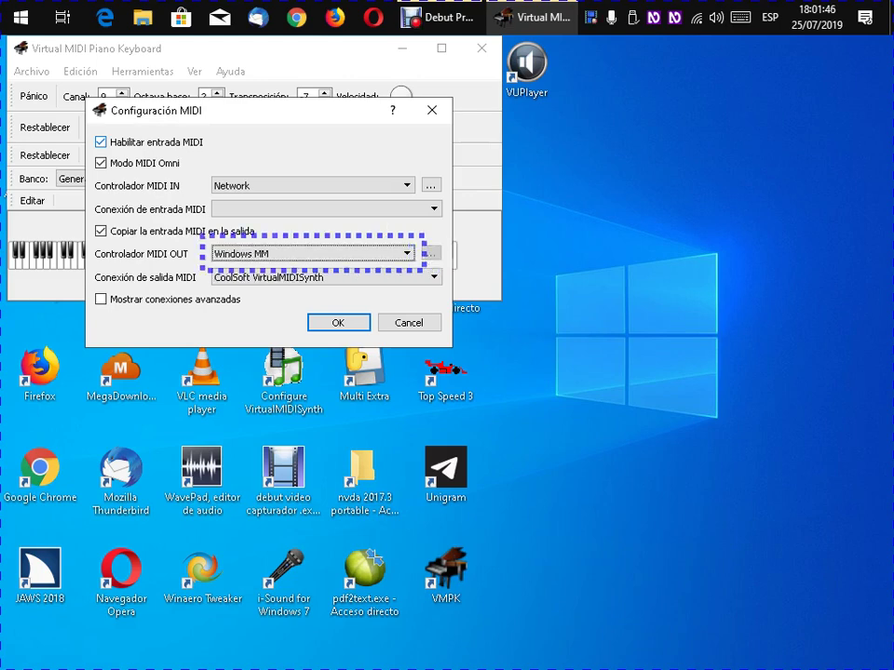
key(Tab)
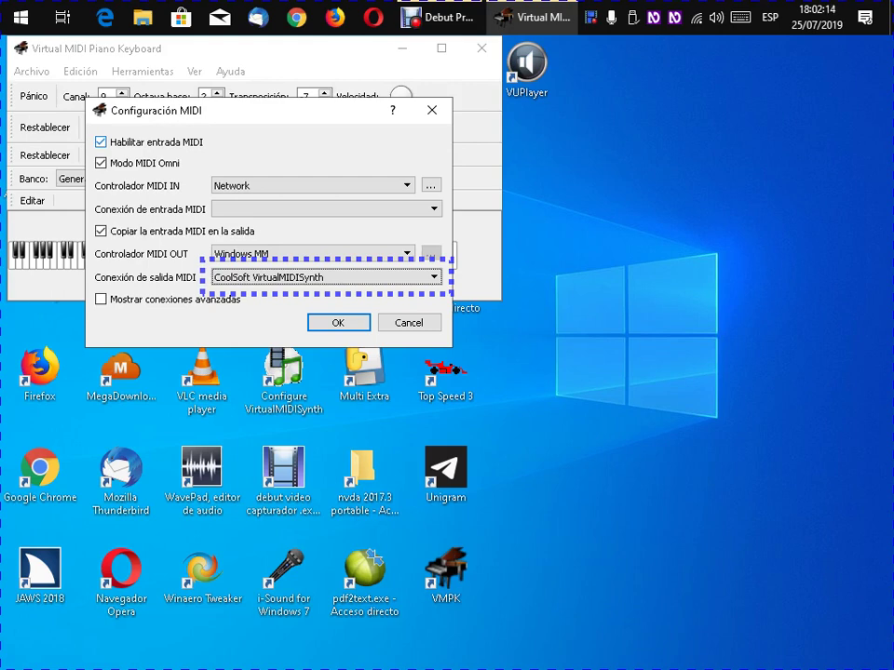
Set Controlador MIDI OUT to FluidSynth and review its configuration option and Conexión de salida MIDI
click(312, 253)
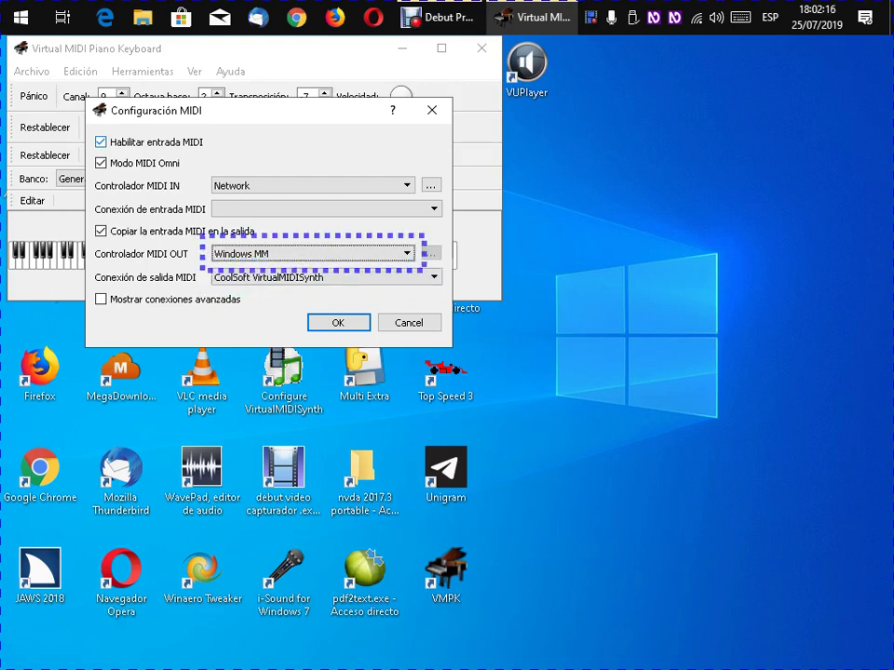
key(Up)
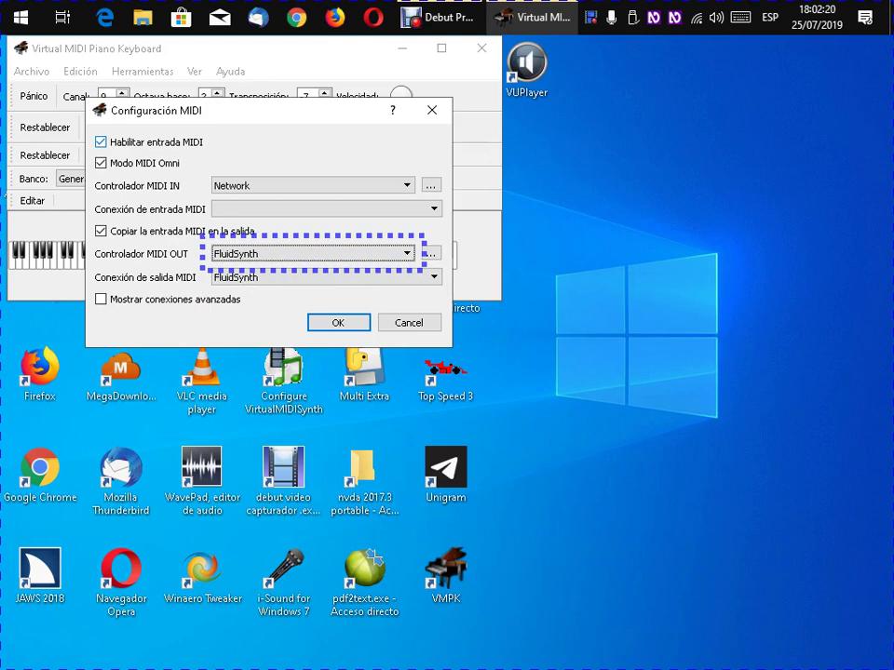
key(Tab)
key(Tab)
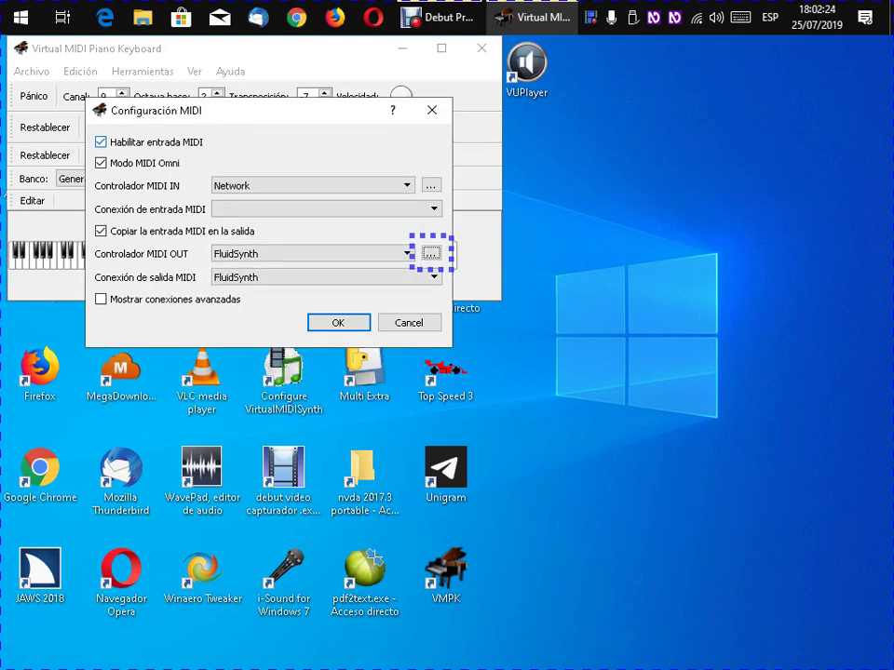
key(shift+Tab)
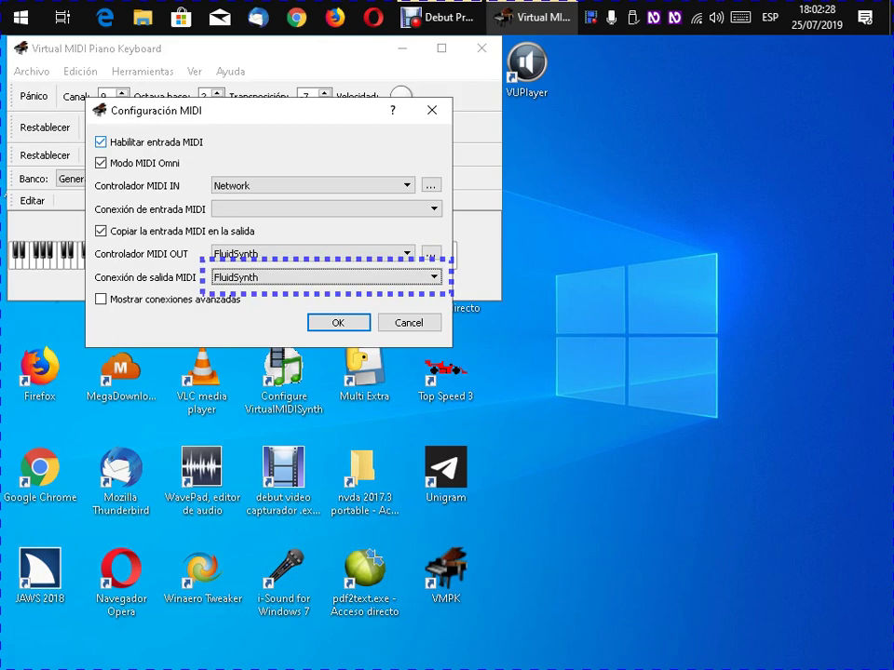
key(shift+Tab)
key(shift+Tab)
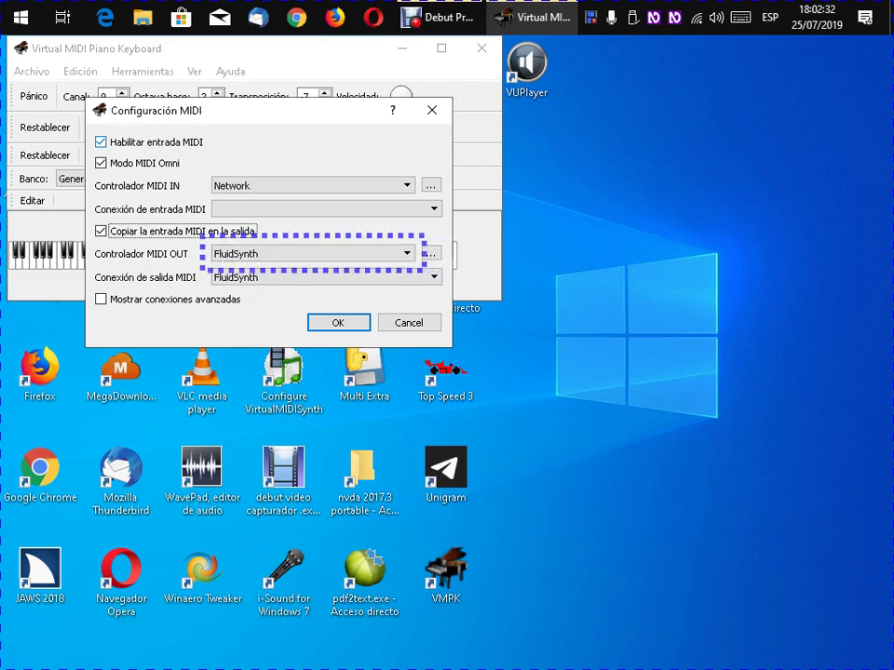
key(shift+Tab)
key(Tab)
key(Tab)
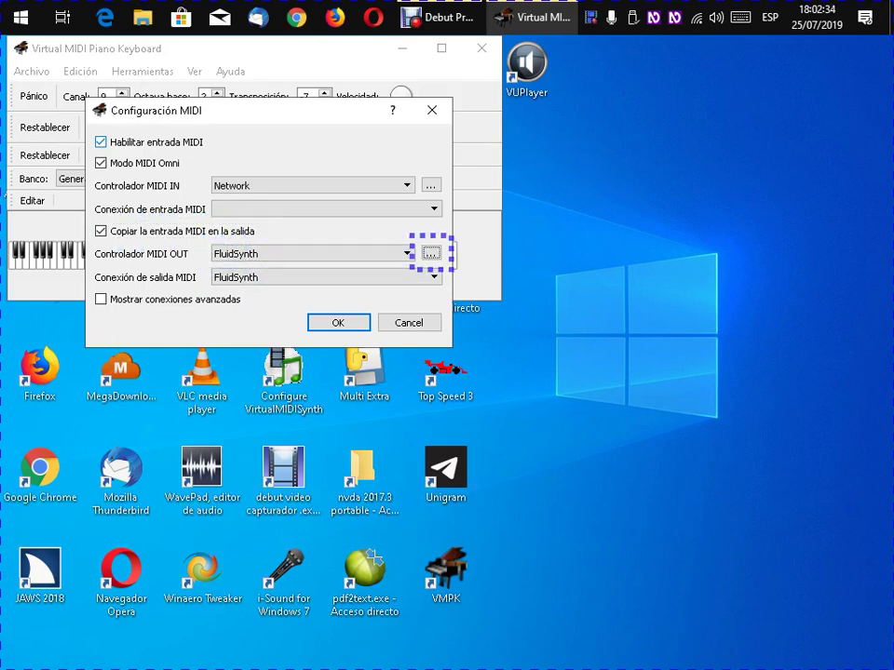
key(Tab)
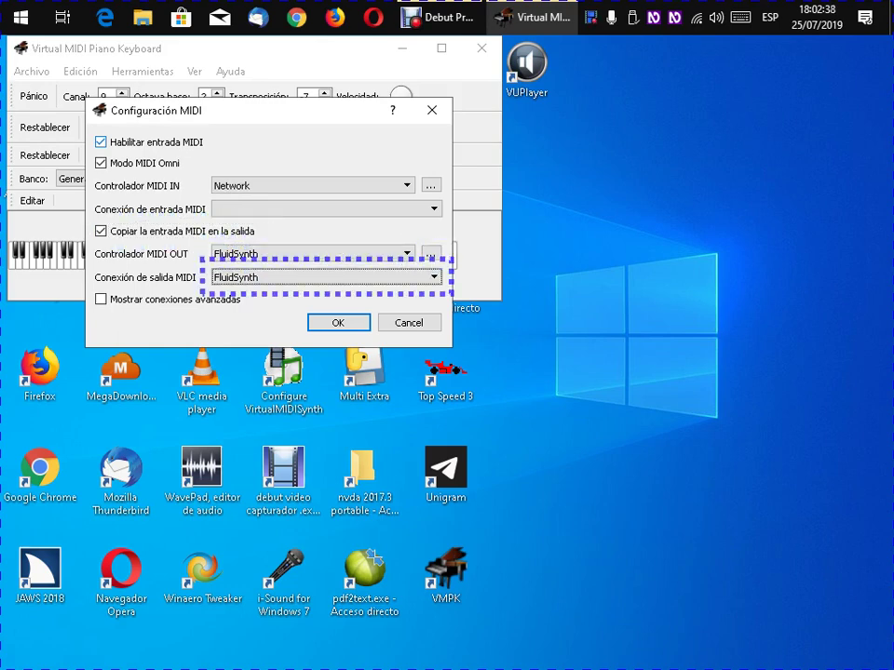
Enable Mostrar conexiones avanzadas and return to the Conexión de salida MIDI setting
key(Tab)
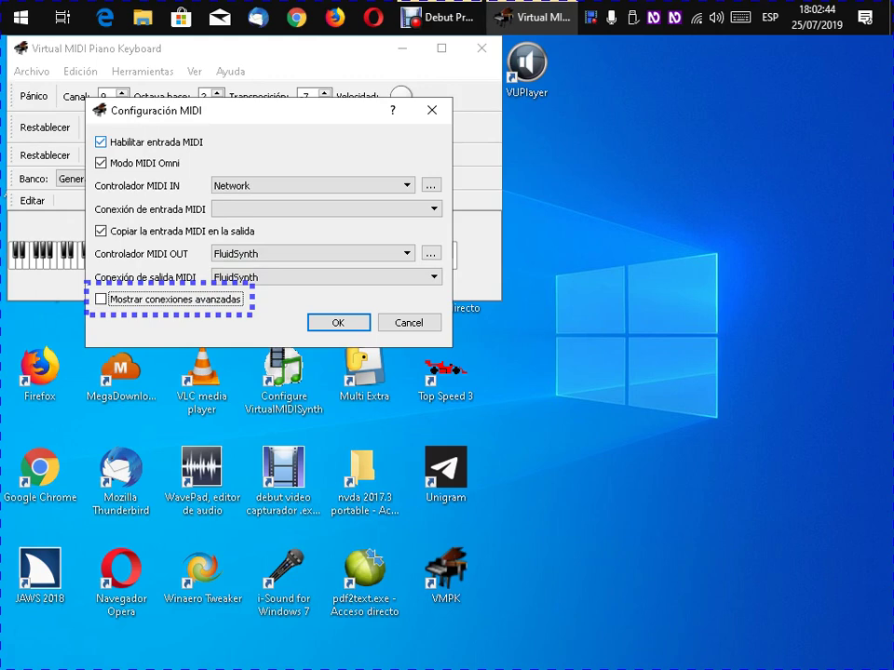
key(space)
key(Tab)
key(shift+Tab)
key(shift+Tab)
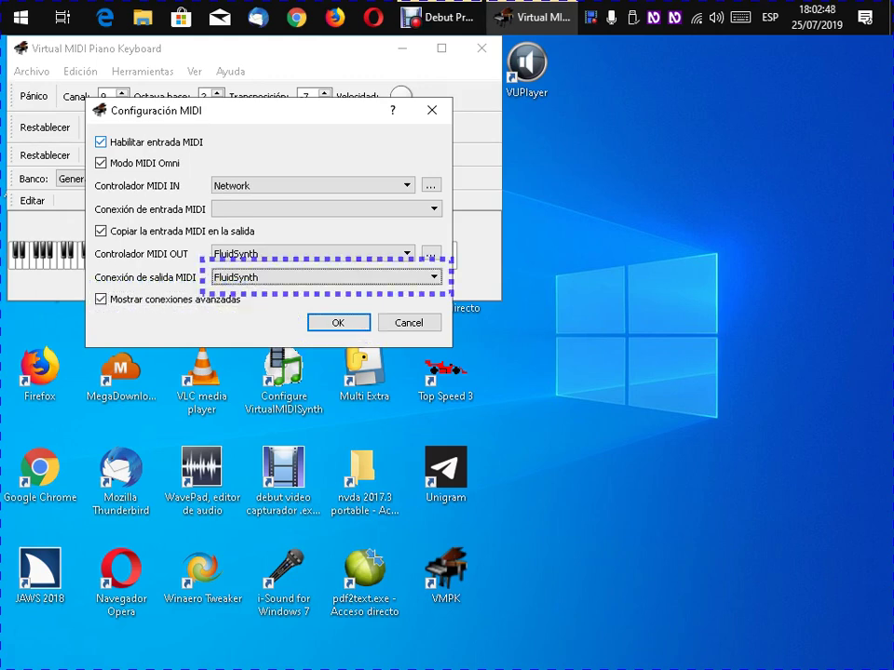
Disable Mostrar conexiones avanzadas in the MIDI configuration
key(shift+Tab)
key(Tab)
key(Tab)
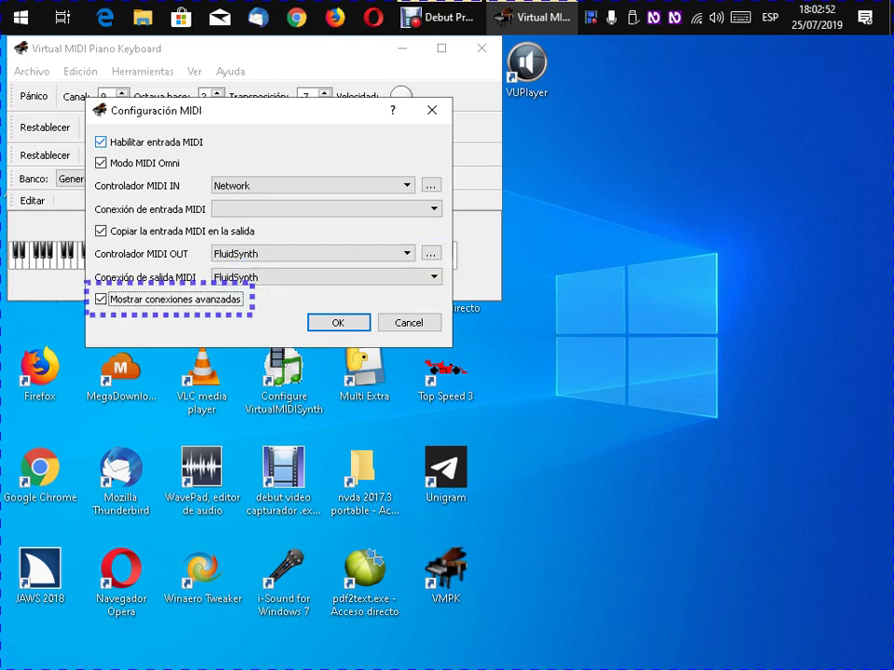
key(space)
Open the FluidSynth options for Controlador MIDI OUT and examine the fields from Tamaño del periodo to SoundFont
key(shift+Tab)
key(shift+Tab)
key(Return)
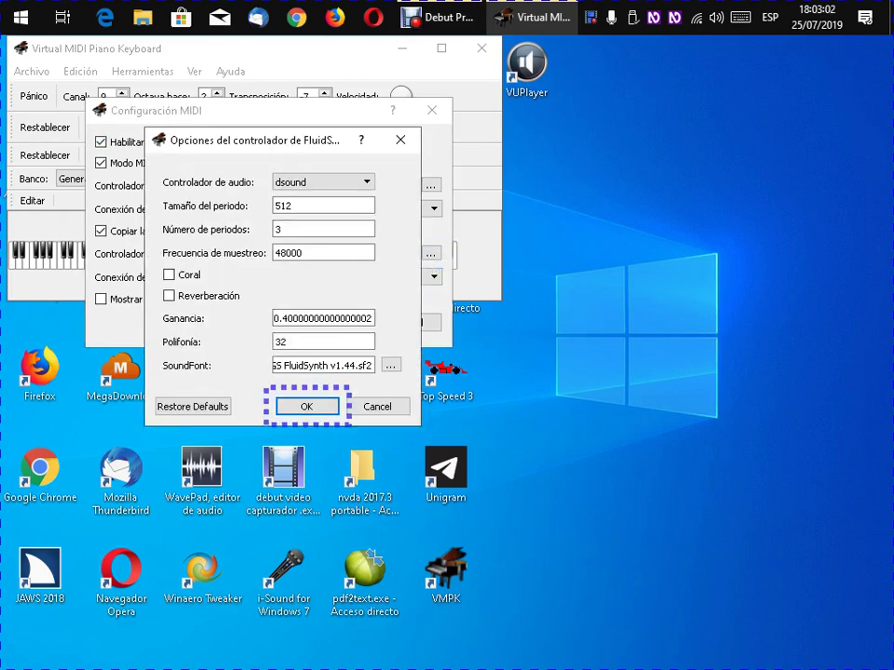
key(Tab)
key(Tab)
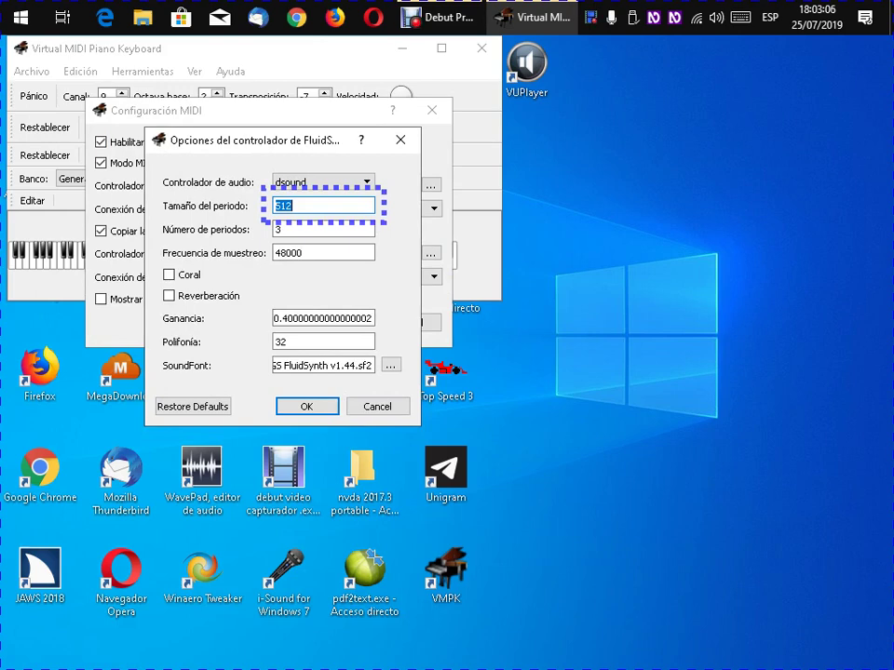
key(Tab)
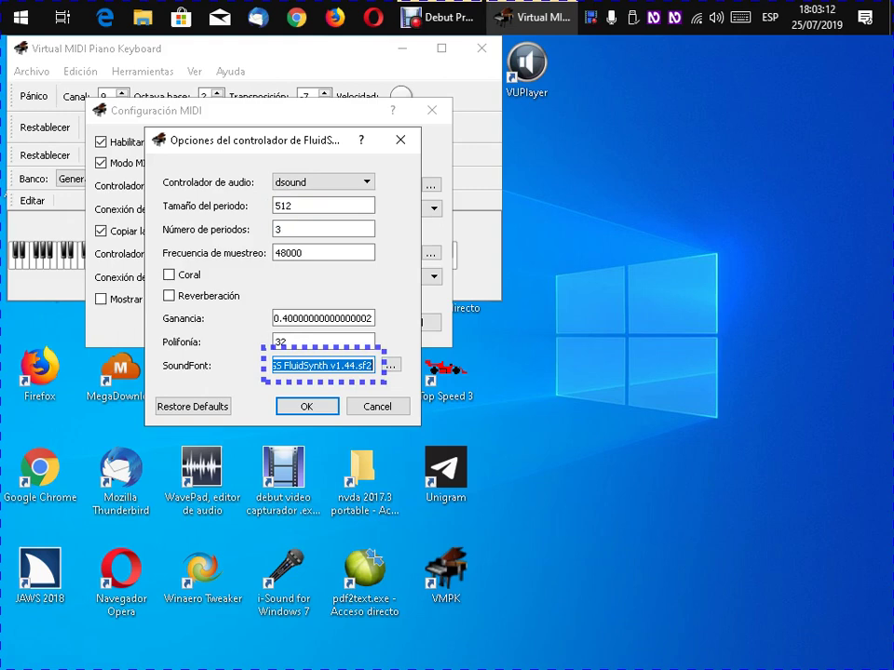
key(shift+Tab)
key(shift+Tab)
key(shift+Tab)
key(shift+Tab)
key(shift+Tab)
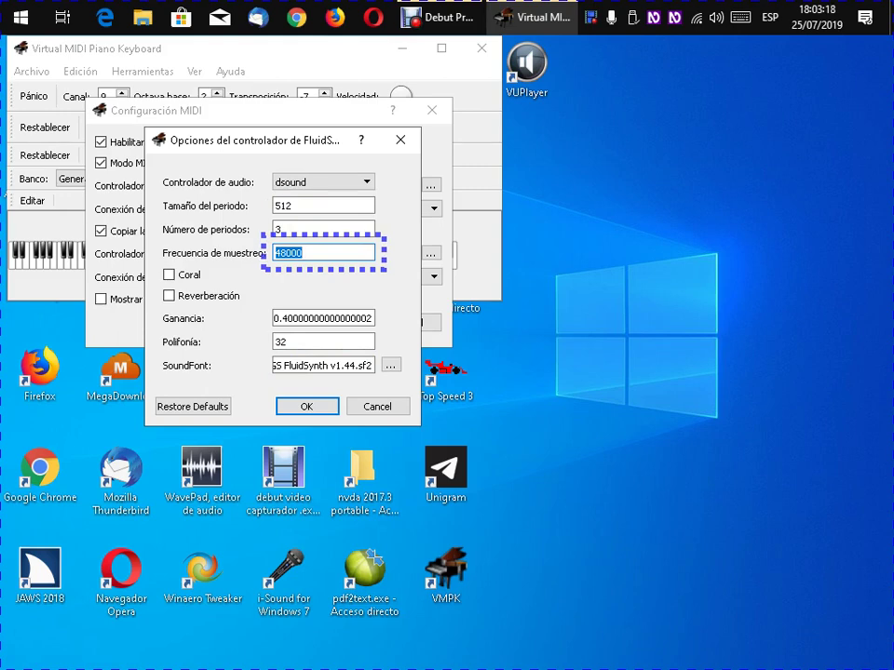
Examine the Polifonía, Controlador de audio, Número de periodos and Ganancia settings of the FluidSynth driver
click(323, 342)
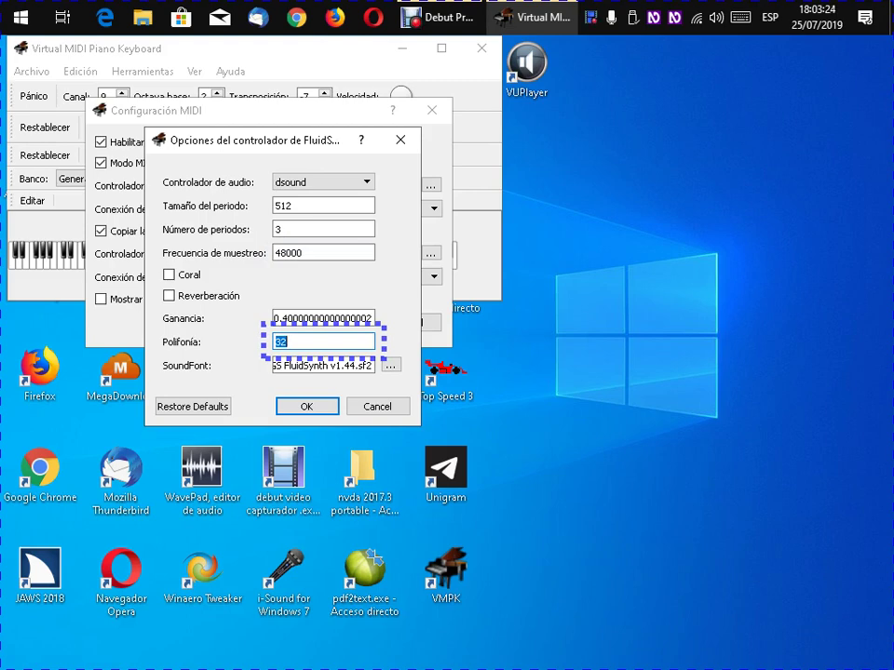
key(Tab)
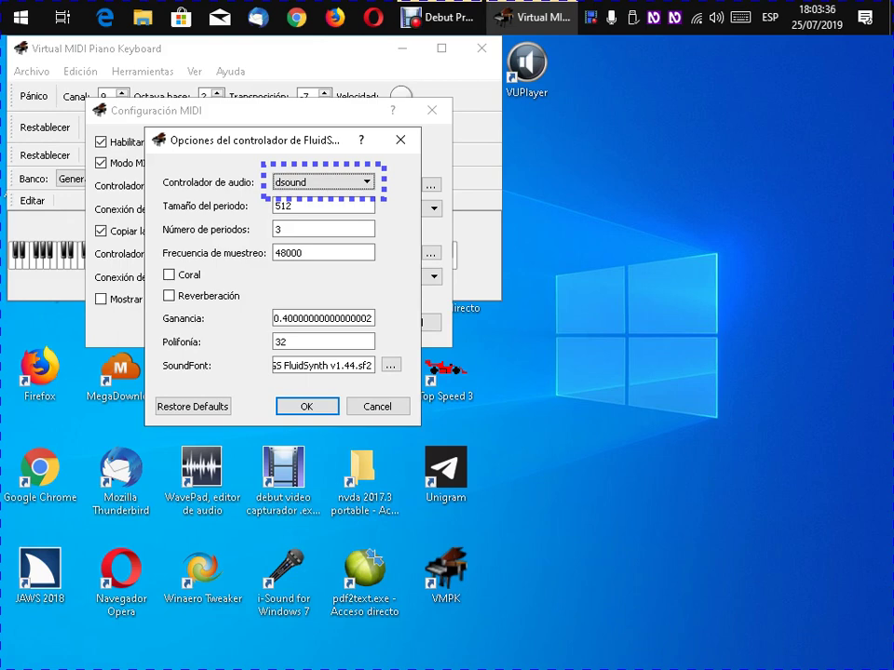
key(Tab)
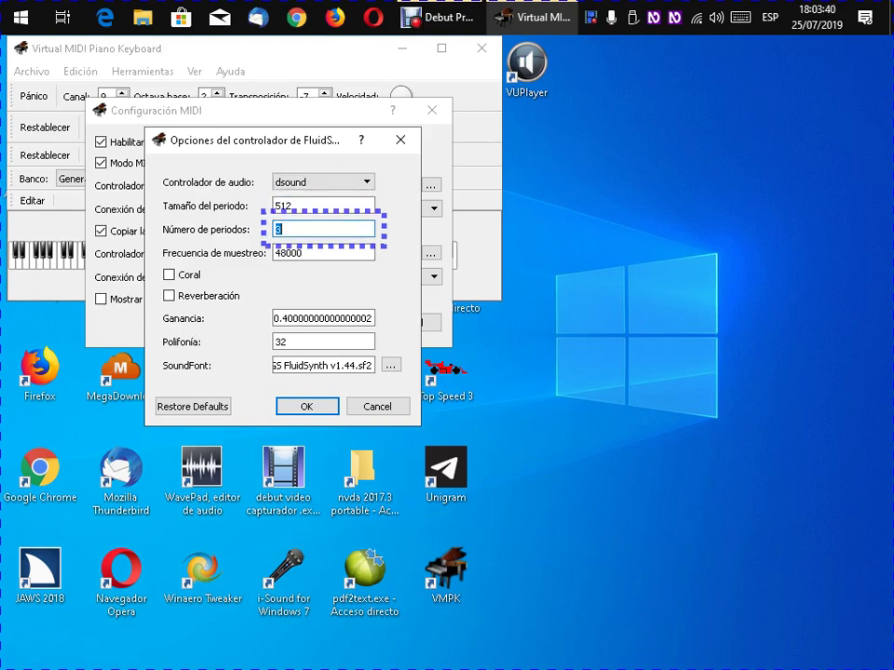
key(Tab)
key(Tab)
key(Tab)
key(Tab)
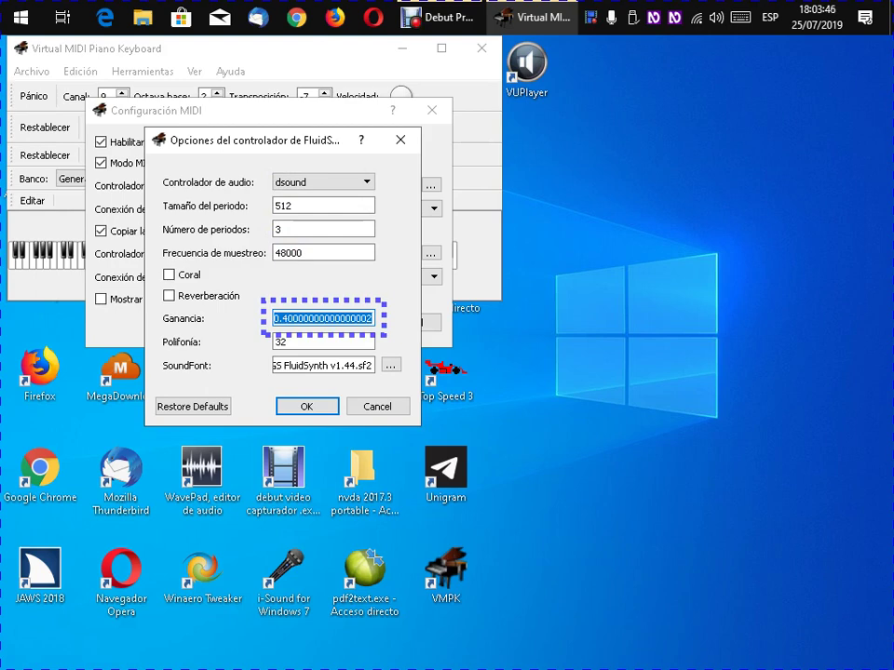
Examine the SoundFont browse option and the Coral and Reverberación effects of the FluidSynth driver
key(Tab)
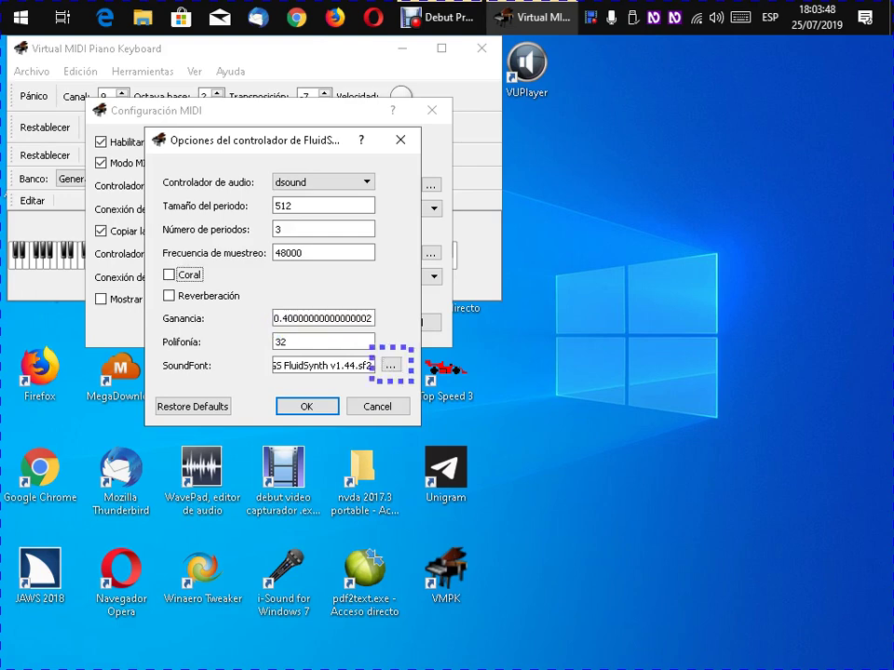
key(Tab)
key(shift+Tab)
key(Tab)
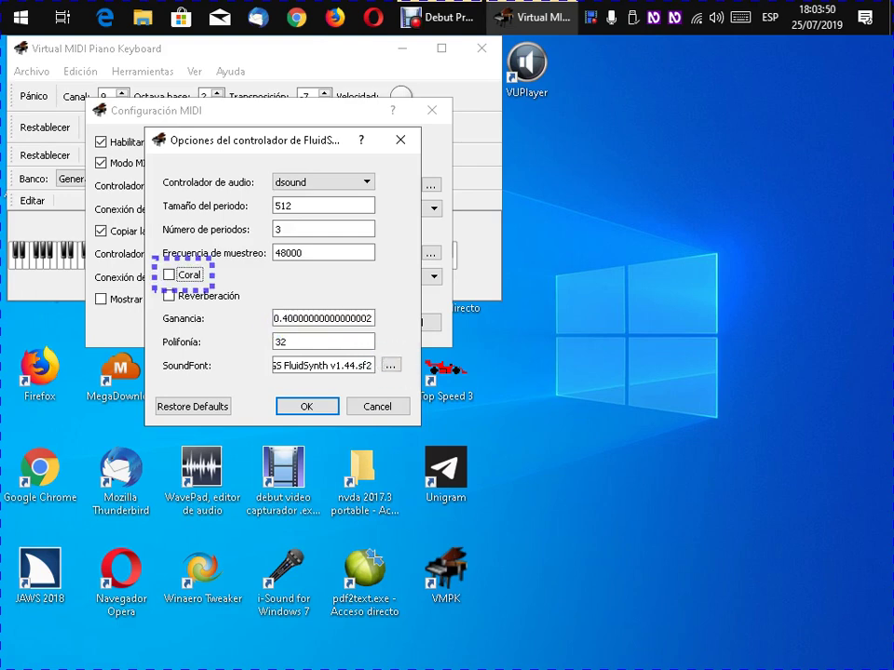
key(Tab)
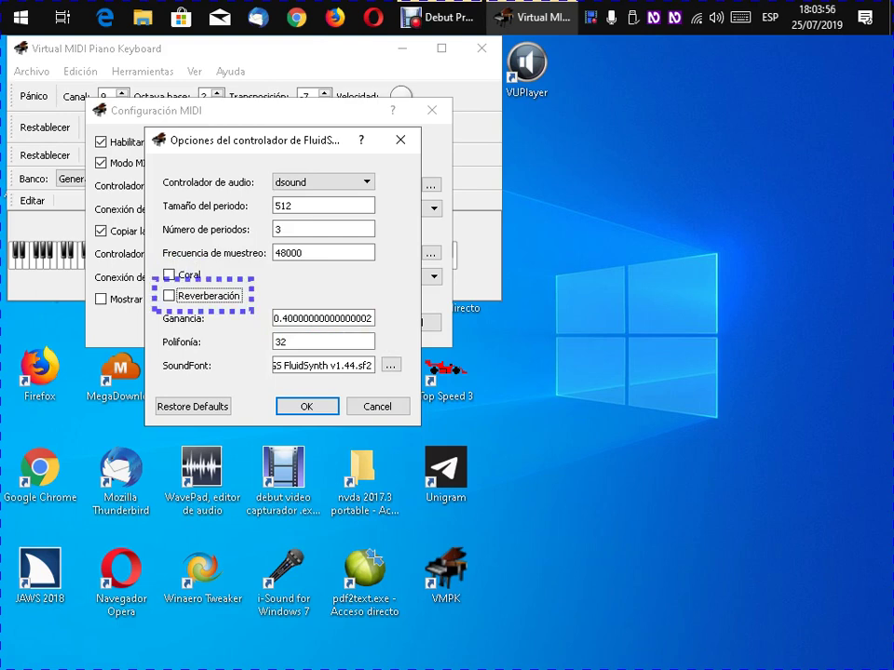
key(Tab)
key(Tab)
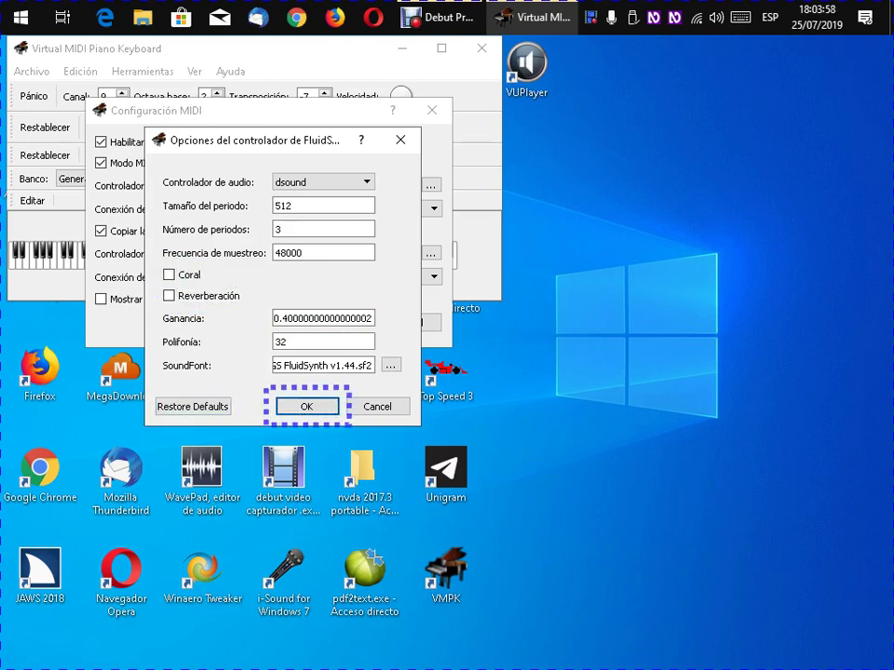
Accept the FluidSynth driver options and apply the MIDI configuration with FluidSynth as output
key(Return)
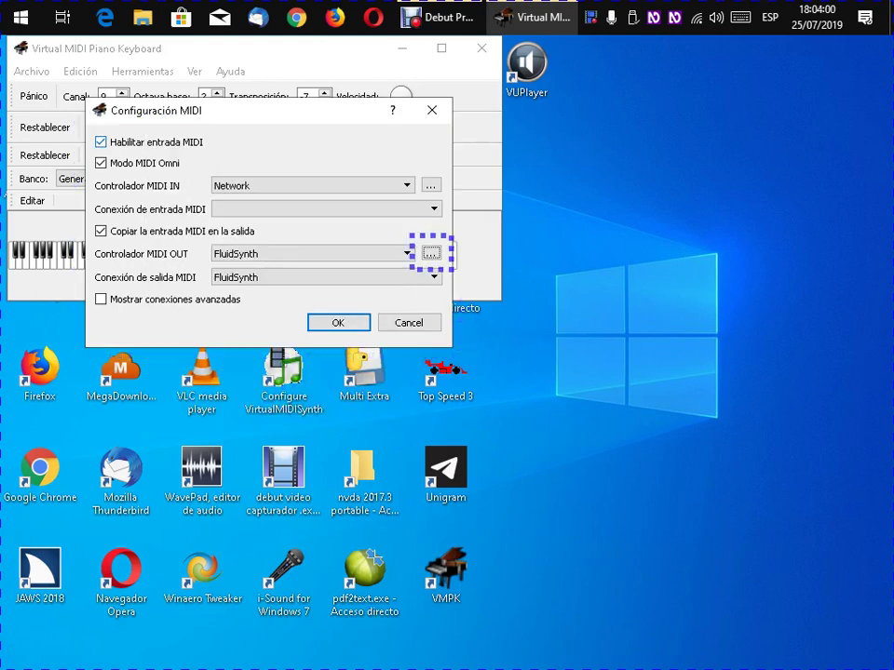
key(Tab)
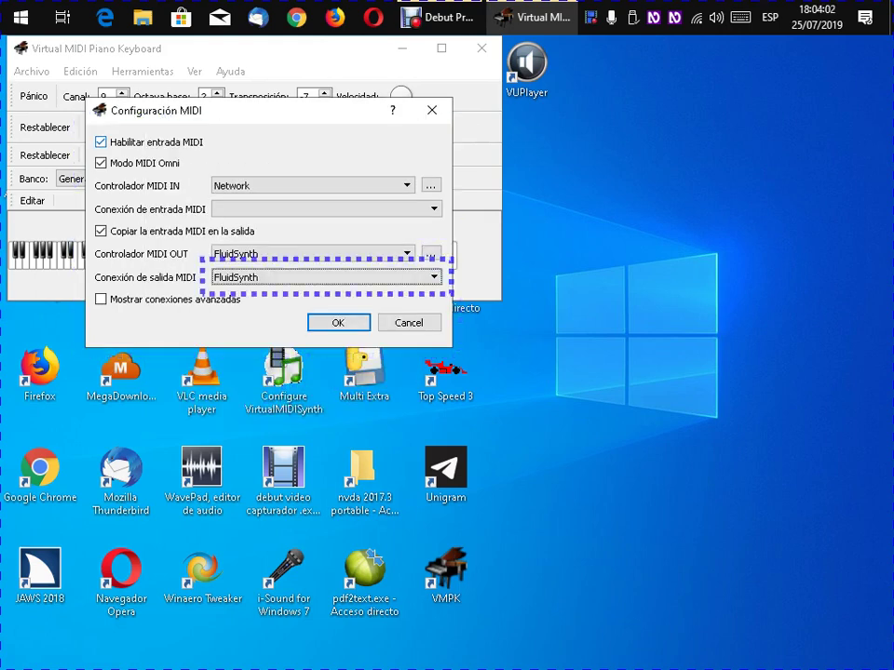
key(Tab)
key(Tab)
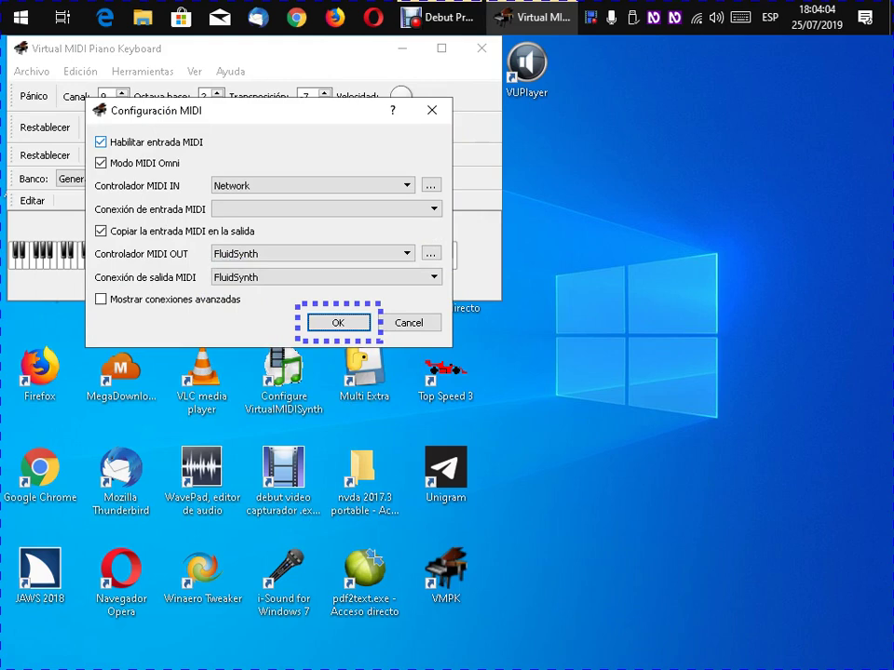
key(Return)
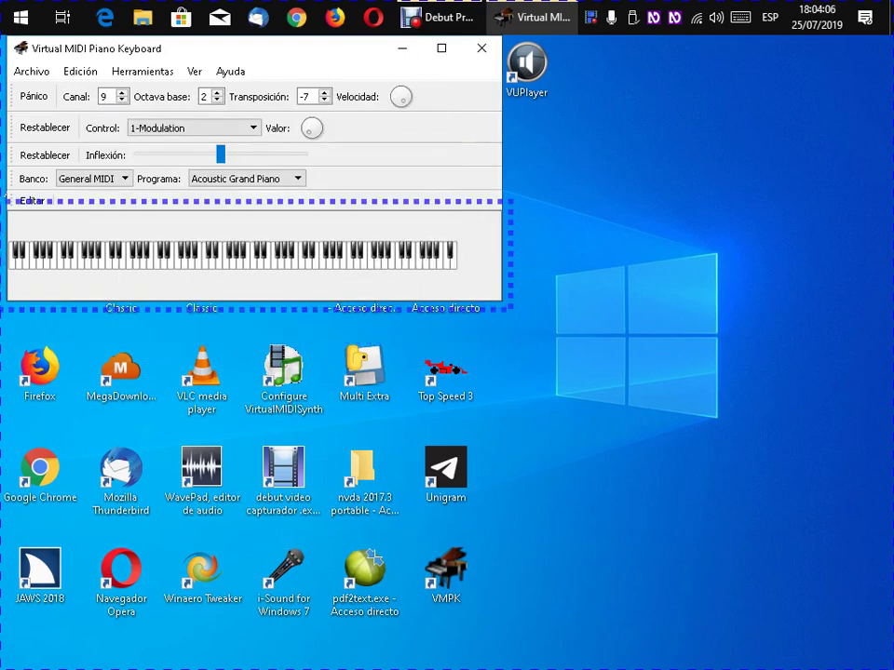
Play an ascending run of white and black notes with Acoustic Grand Piano at base octave 2
key(z)
key(x)
key(d)
key(c)
key(v)
key(g)
key(b)
key(h)
key(n)
key(j)
key(m)
key(comma)
key(l)
Raise Octava base to 3 and play more notes up the piano keyboard
key(Right)
key(comma)
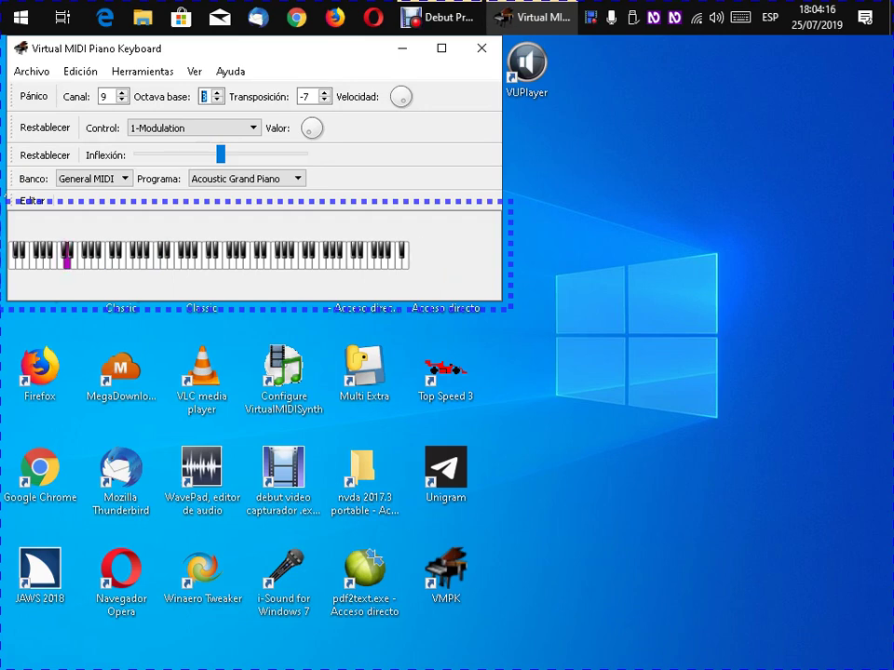
key(l)
key(period)
key(semicolon)
key(slash)
key(r)
key(5)
Play short white-note melodies with Acoustic Grand Piano at base octave 3
key(z)
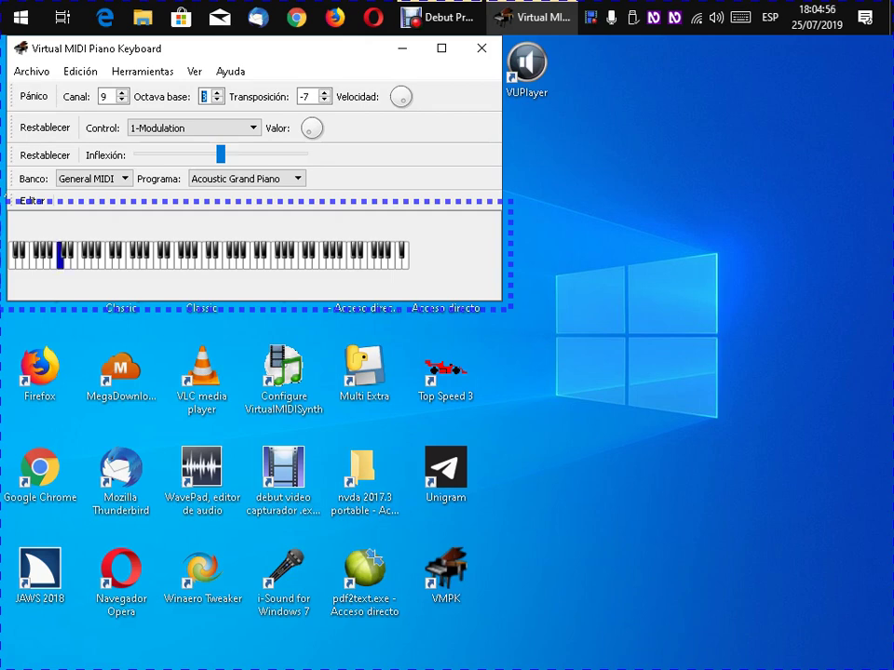
key(v)
key(c)
key(x)
key(z)
key(b)
key(z)
key(c)
key(m)
key(b)
key(v)
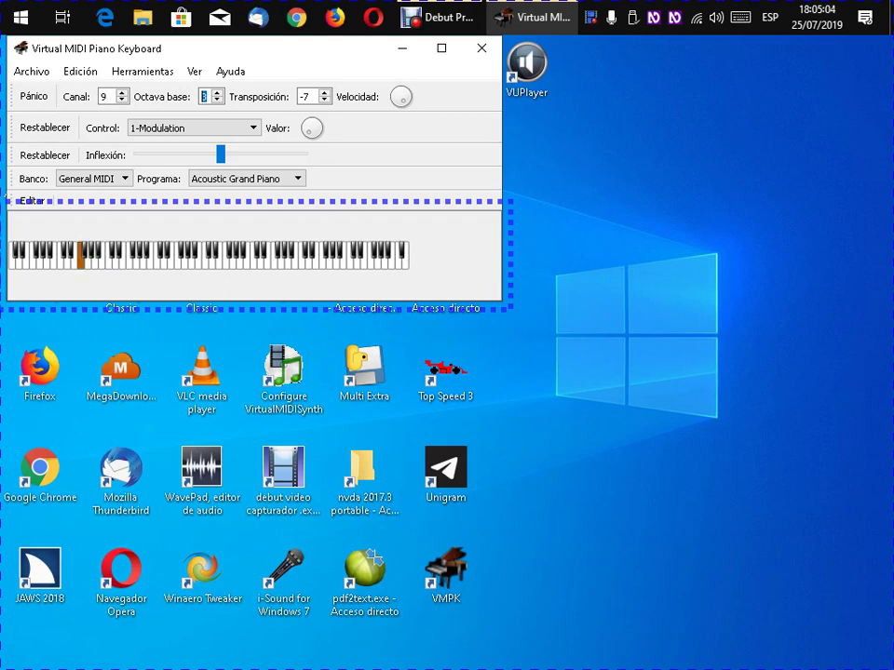
key(z)
key(x)
key(v)
key(period)
key(comma)
key(n)
key(b)
key(v)
Open the Conexiones MIDI settings again
key(alt)
key(Right)
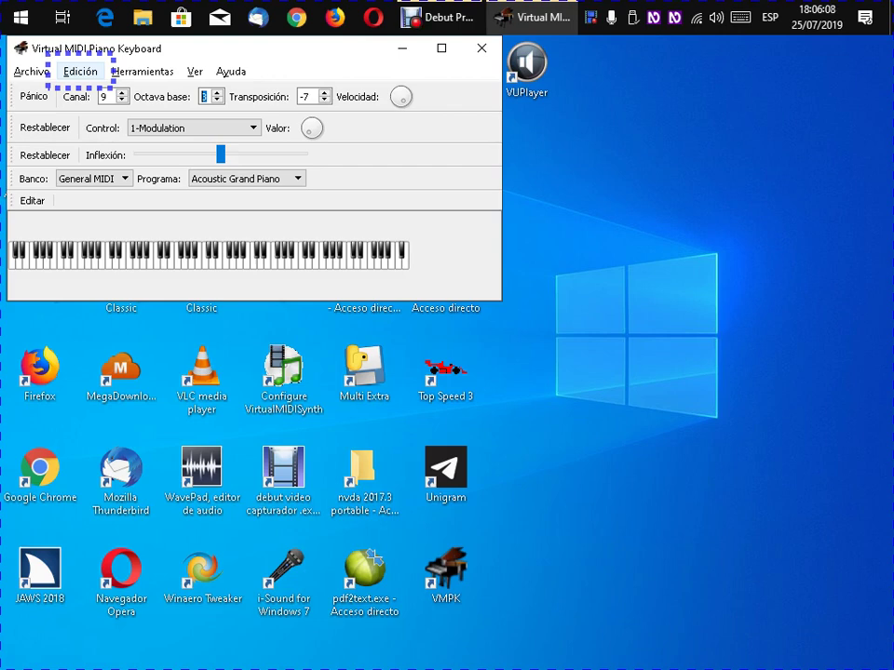
key(Right)
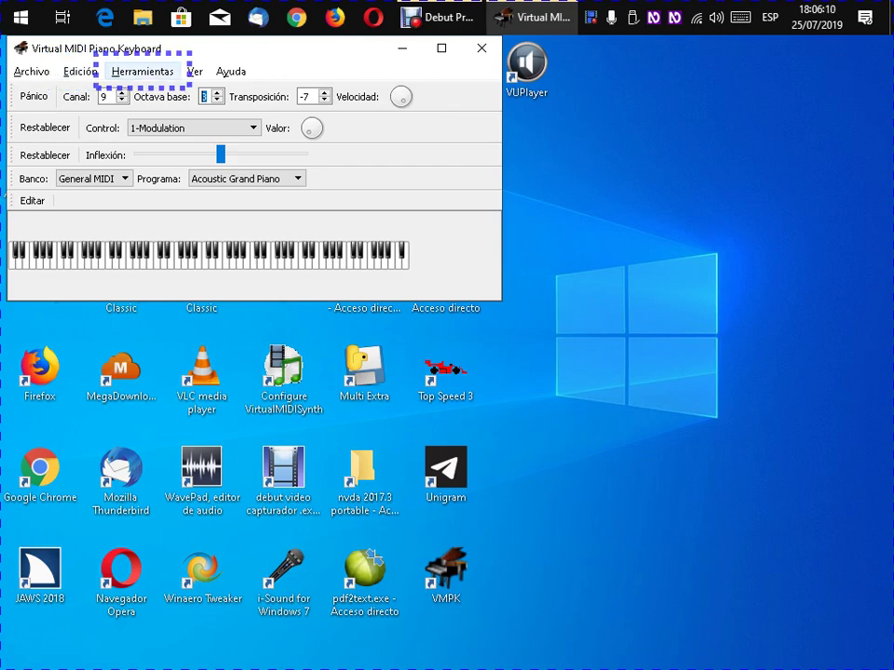
key(Left)
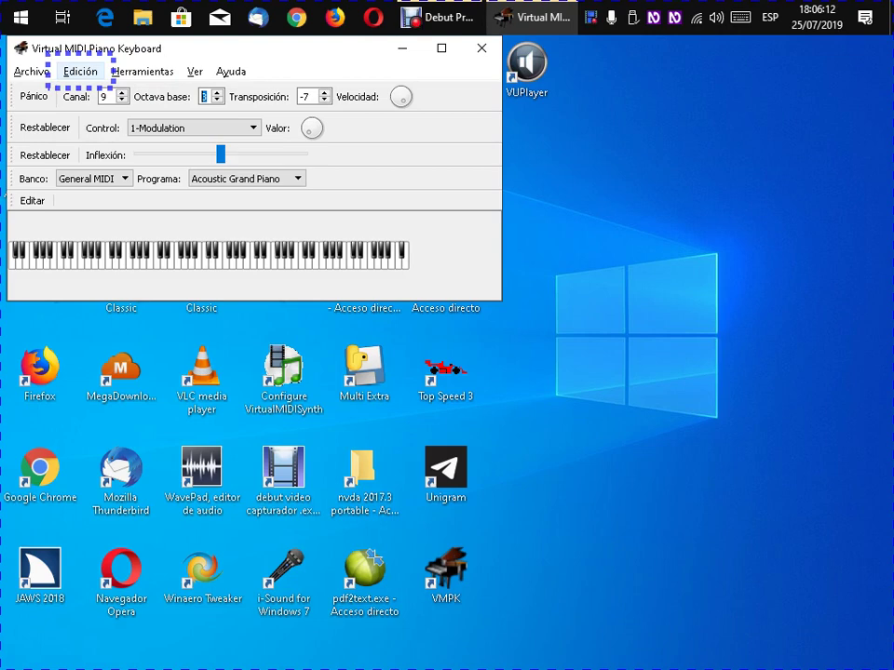
key(Down)
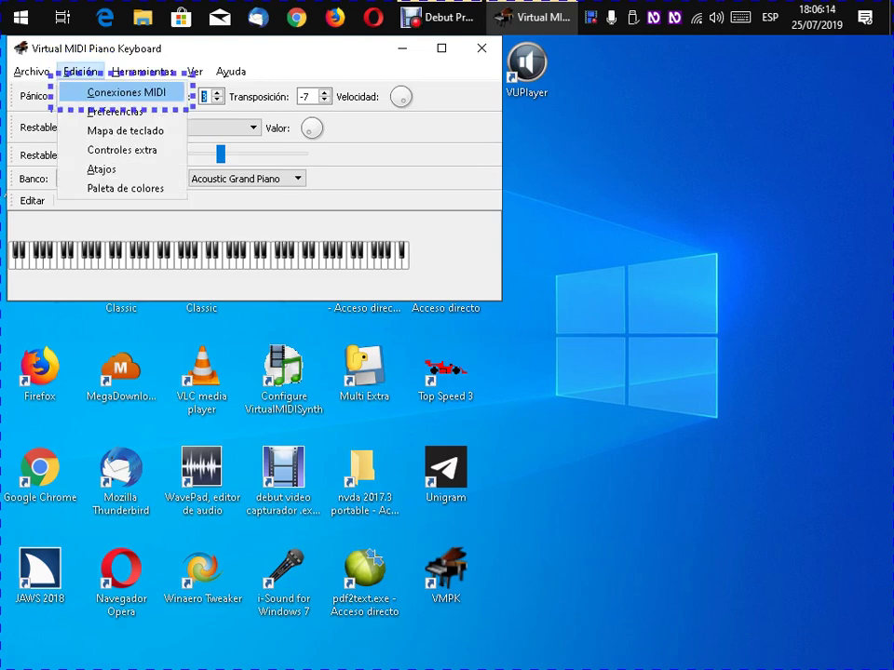
key(Return)
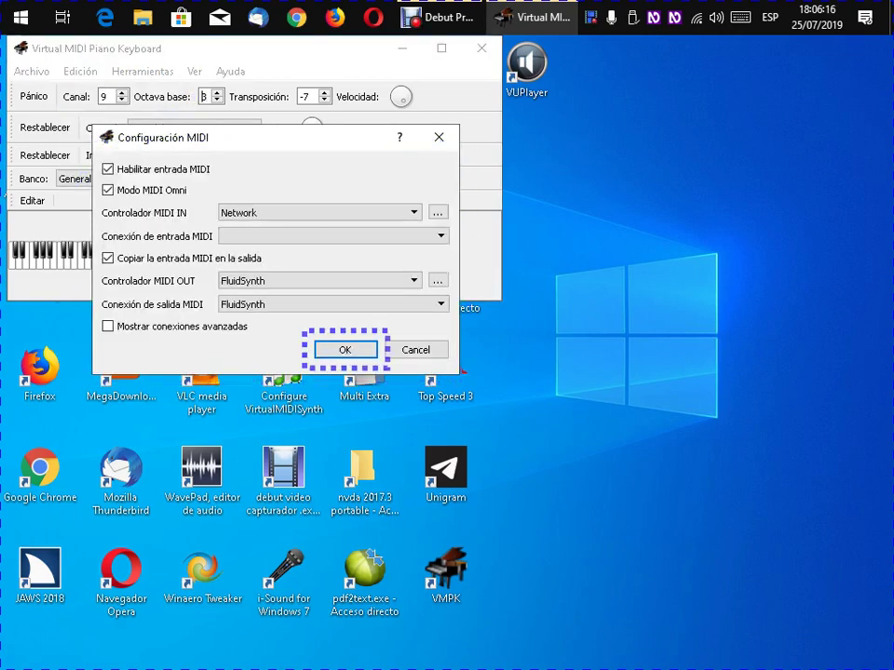
Review the MIDI input and output driver settings and check Conexión de entrada MIDI for available choices
key(Tab)
key(Tab)
key(Tab)
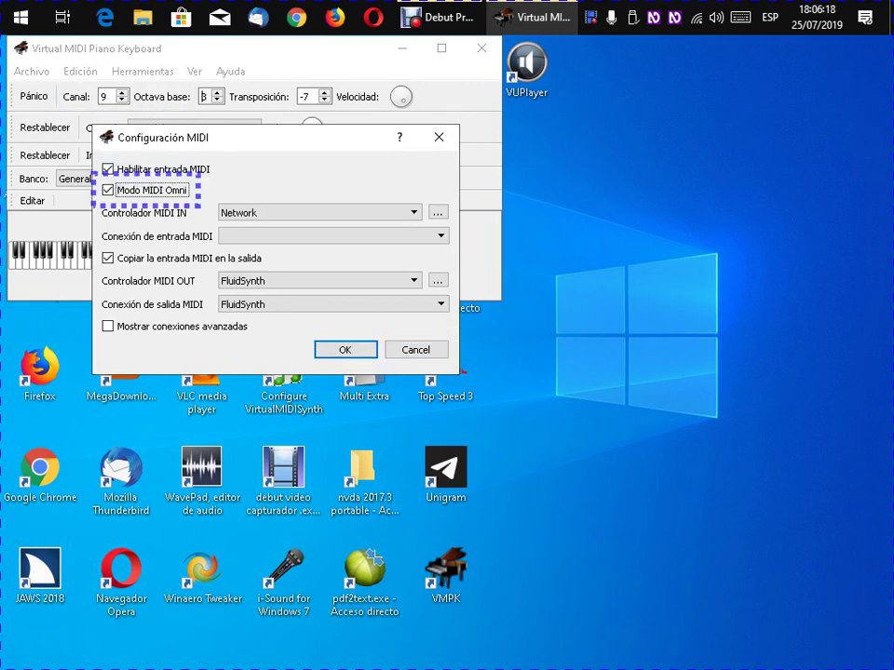
key(Tab)
key(Tab)
key(Tab)
key(Tab)
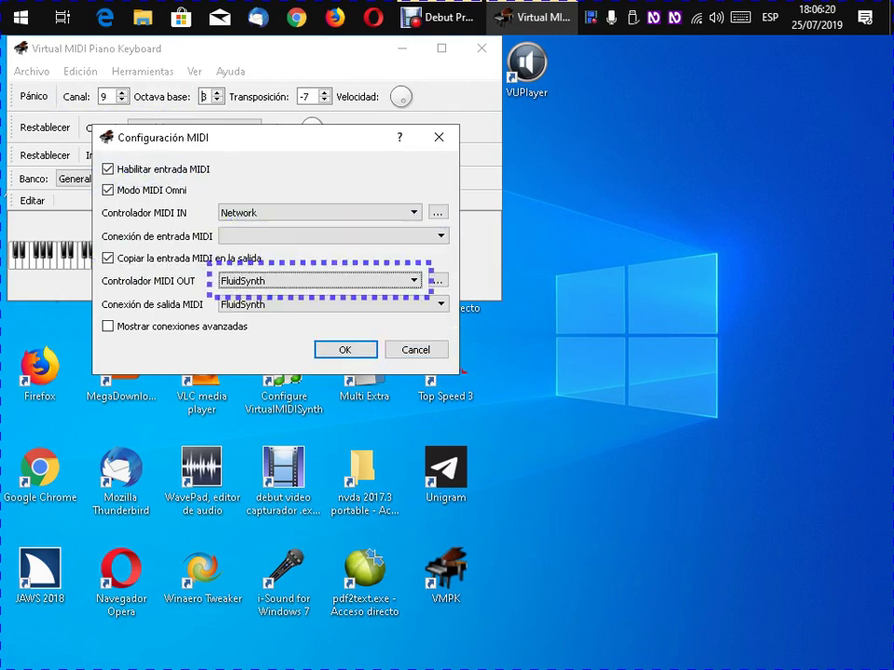
key(shift+Tab)
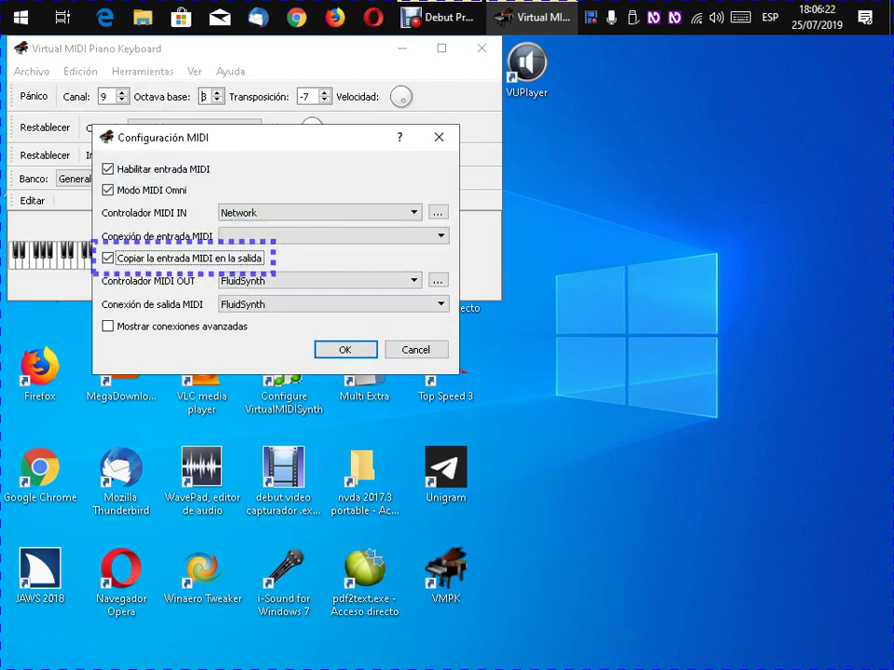
key(shift+Tab)
key(Down)
key(Up)
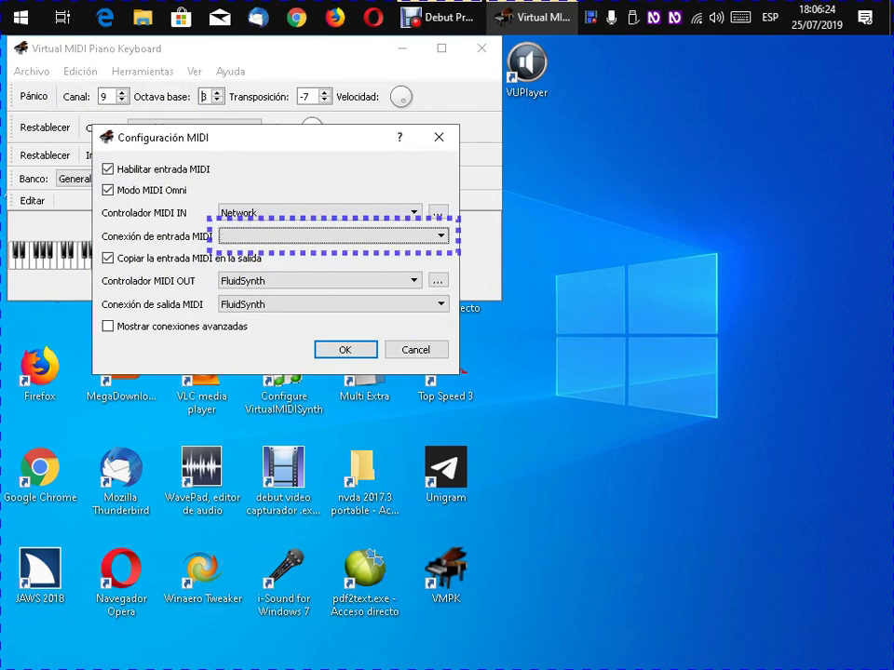
Try Network as Controlador MIDI OUT and set the driver to Windows MM
key(Tab)
key(Tab)
key(Down)
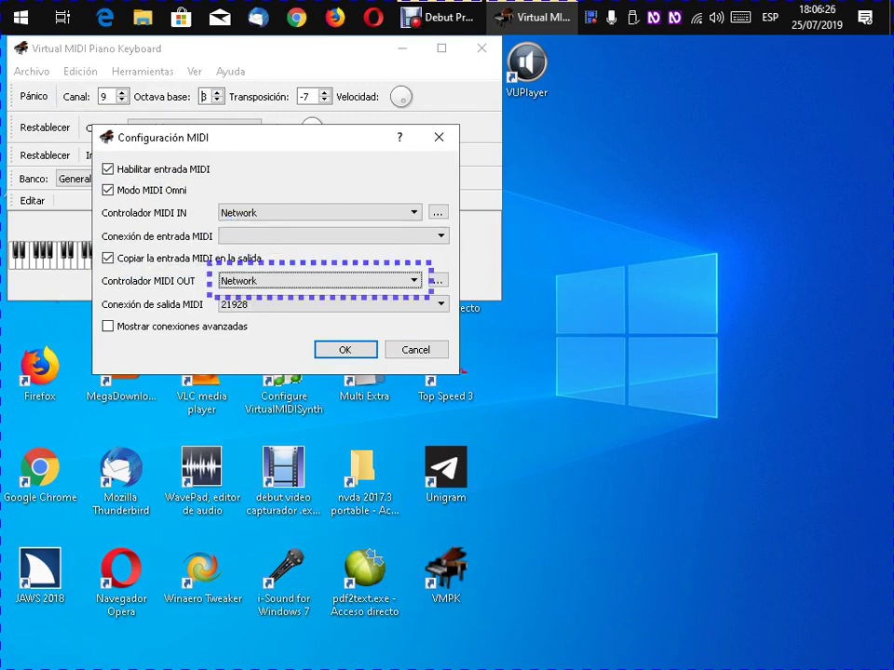
key(Tab)
key(shift+Tab)
key(Up)
key(Up)
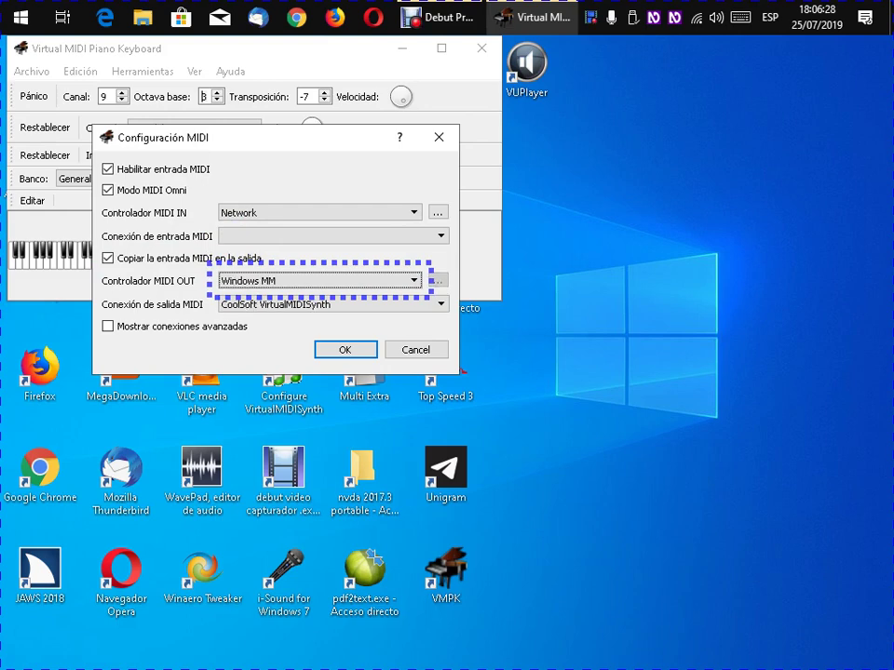
Enable Mostrar conexiones avanzadas for the Windows MM output and return to Conexión de salida MIDI
key(Tab)
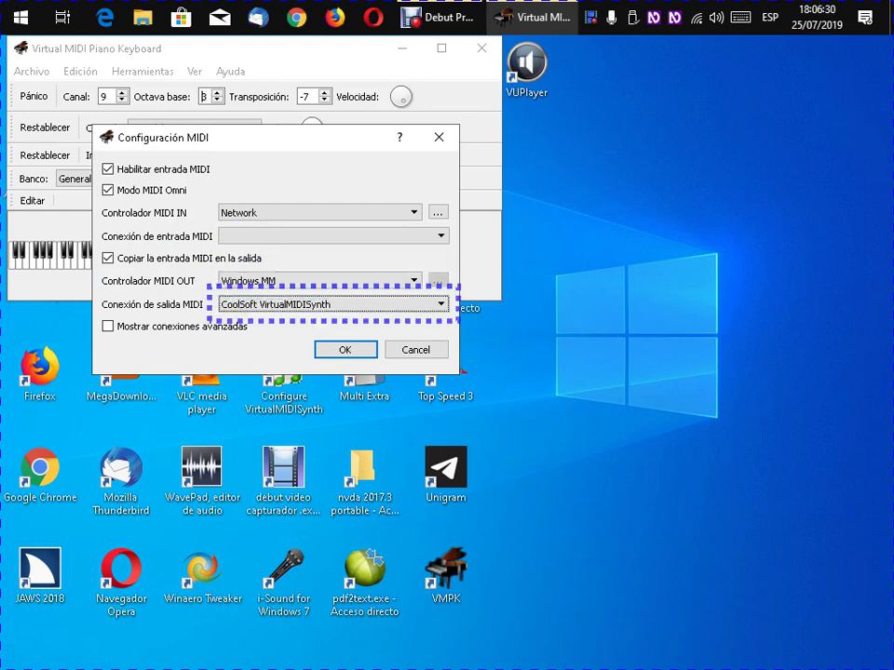
key(Tab)
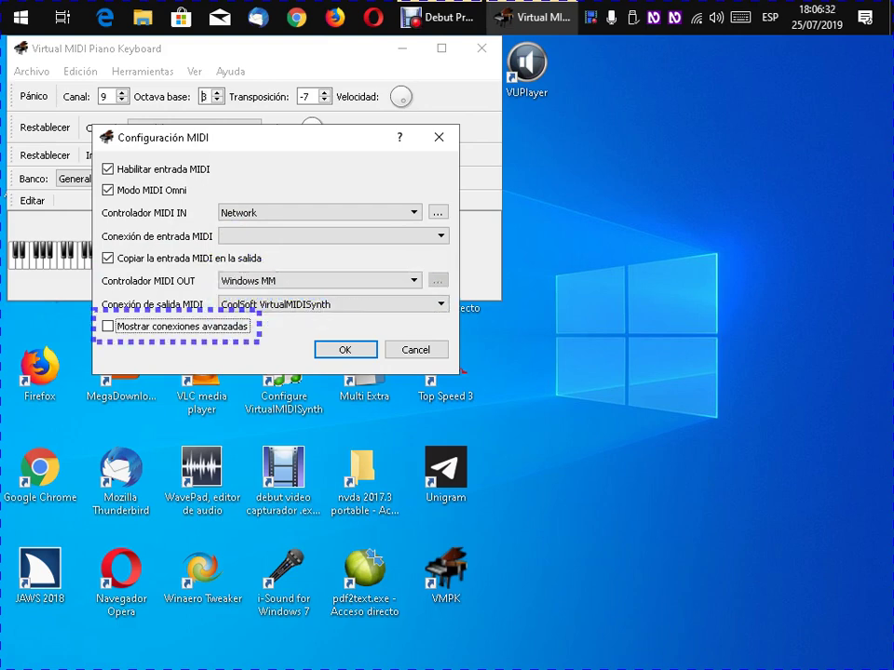
key(space)
key(Tab)
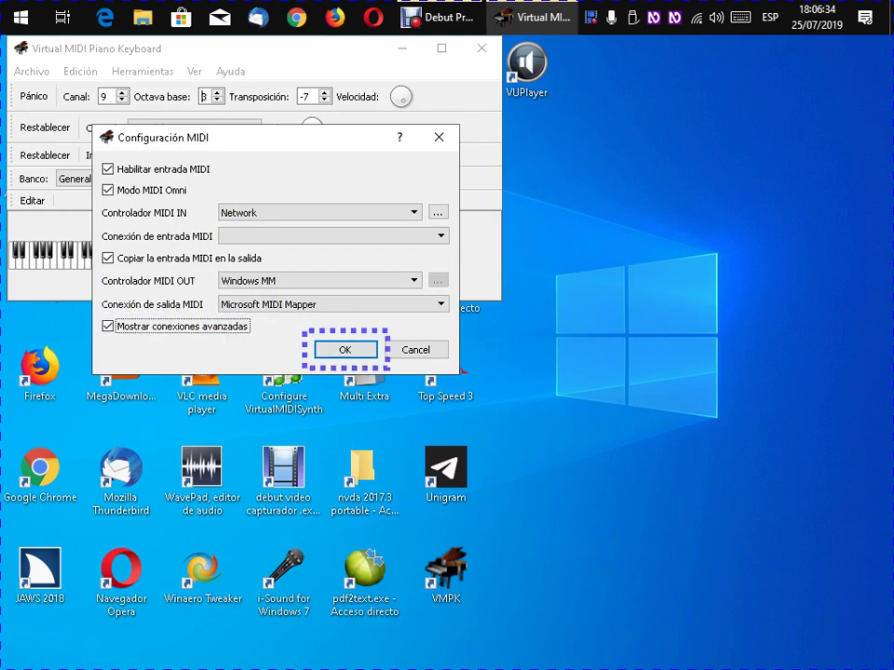
key(shift+Tab)
key(shift+Tab)
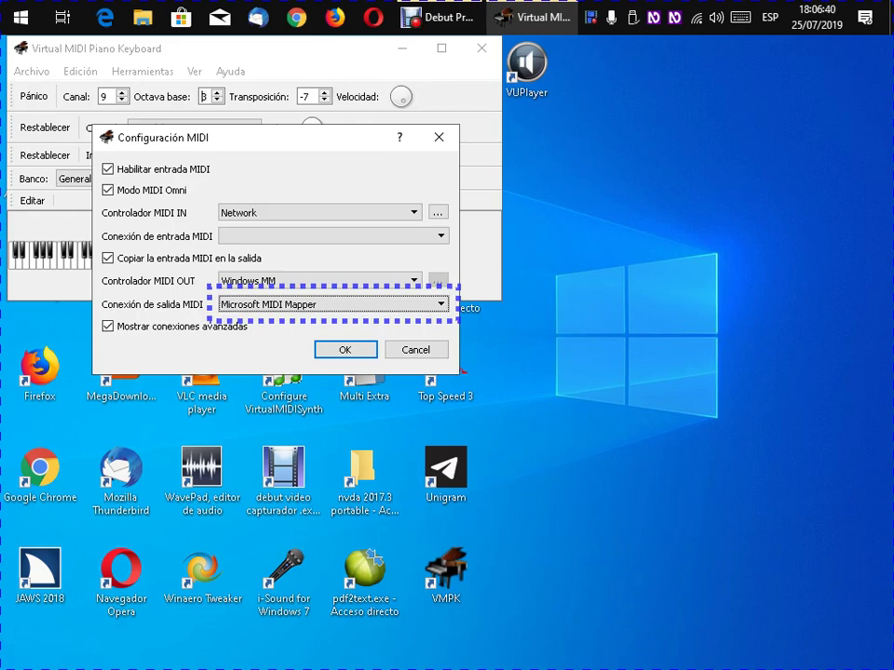
Browse the Windows MM output connections and set Conexión de salida MIDI to CoolSoft VirtualMIDISynth
key(Down)
key(Down)
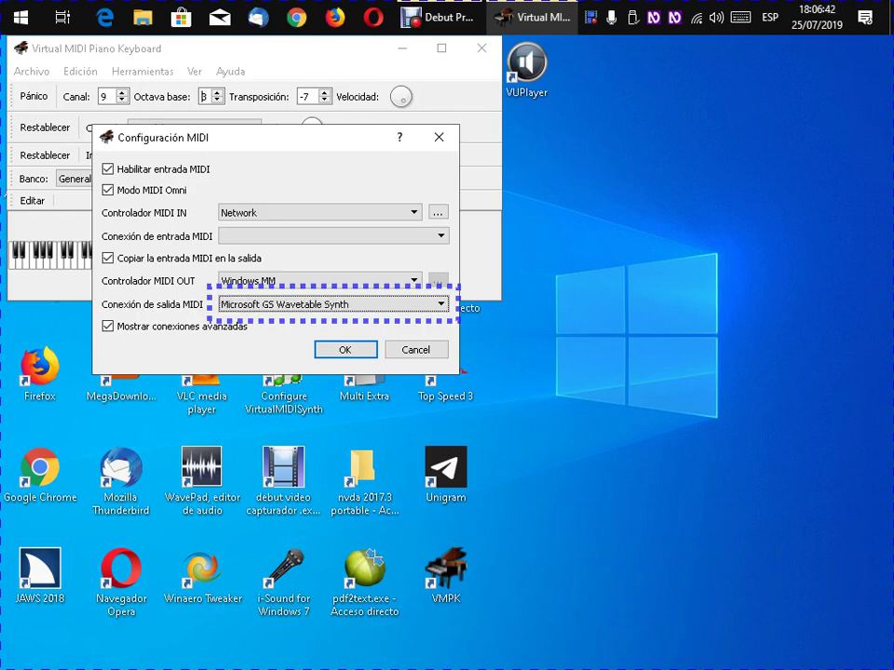
key(Up)
key(Up)
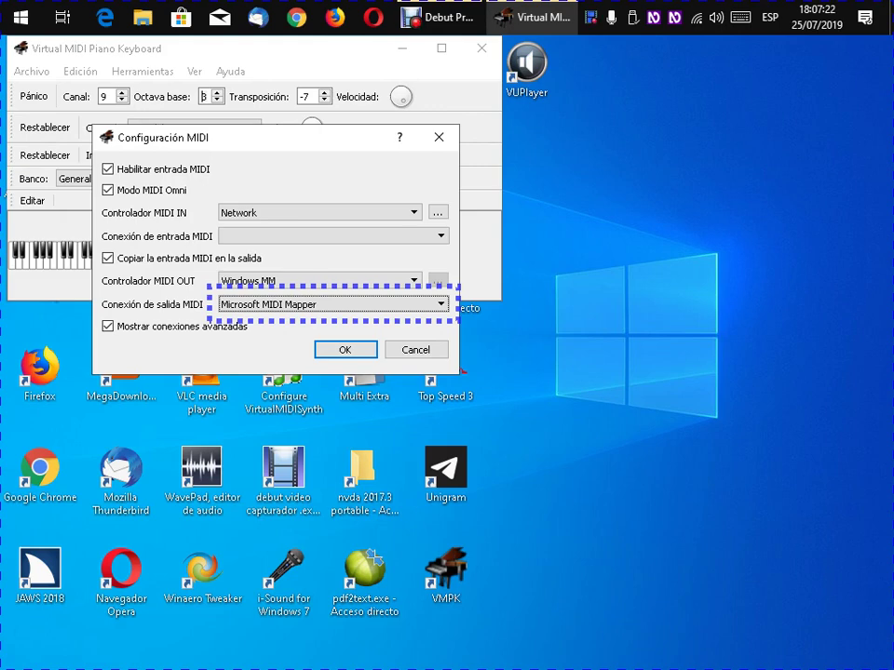
key(Down)
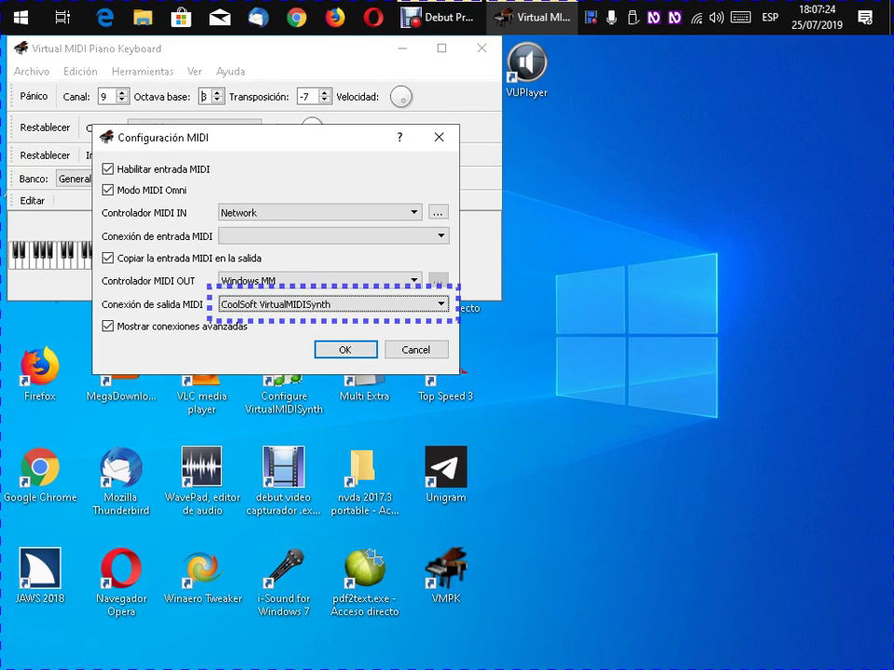
Disable Mostrar conexiones avanzadas and accept the MIDI connection settings
key(Tab)
key(space)
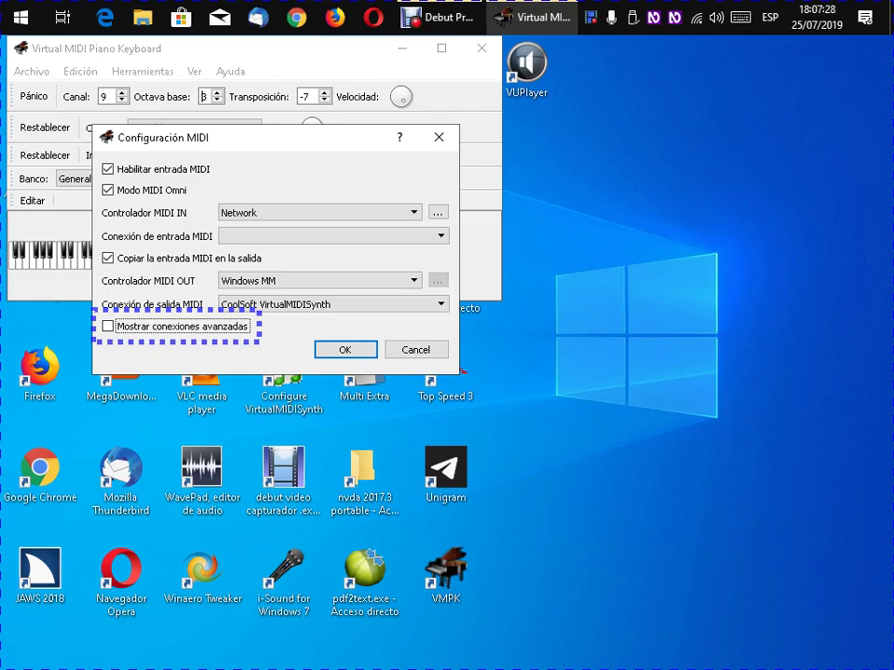
key(Tab)
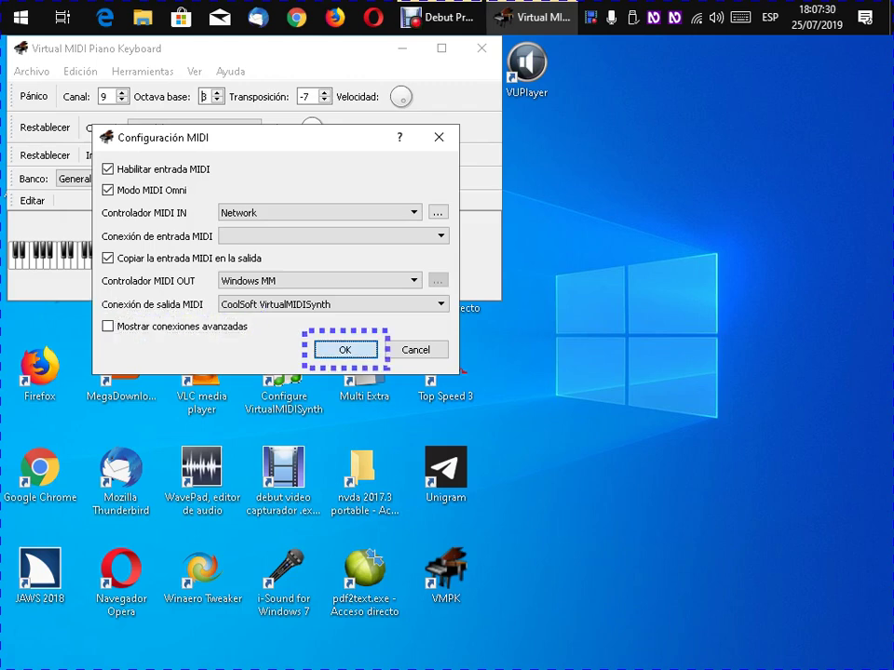
key(Return)
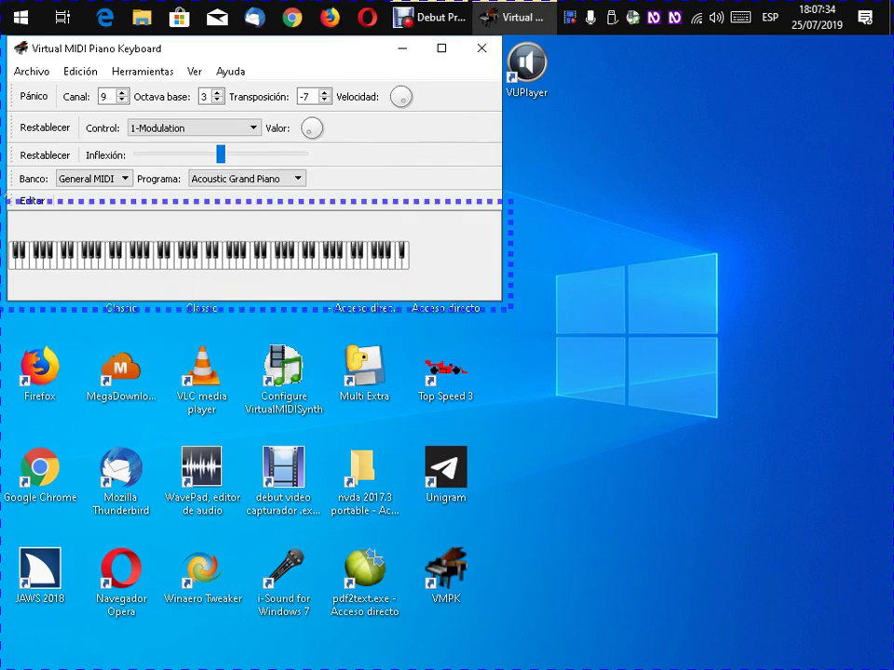
Play a short series of low notes on the virtual piano with the computer keyboard to test the selected MIDI output
key(x)
key(b)
key(c)
key(x)
key(v)
key(h)
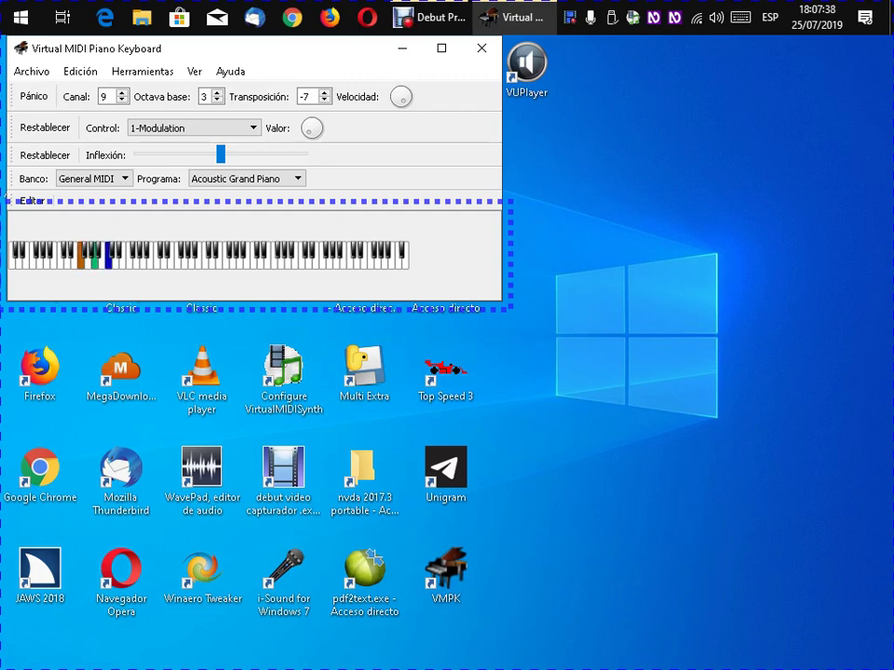
key(n)
key(g)
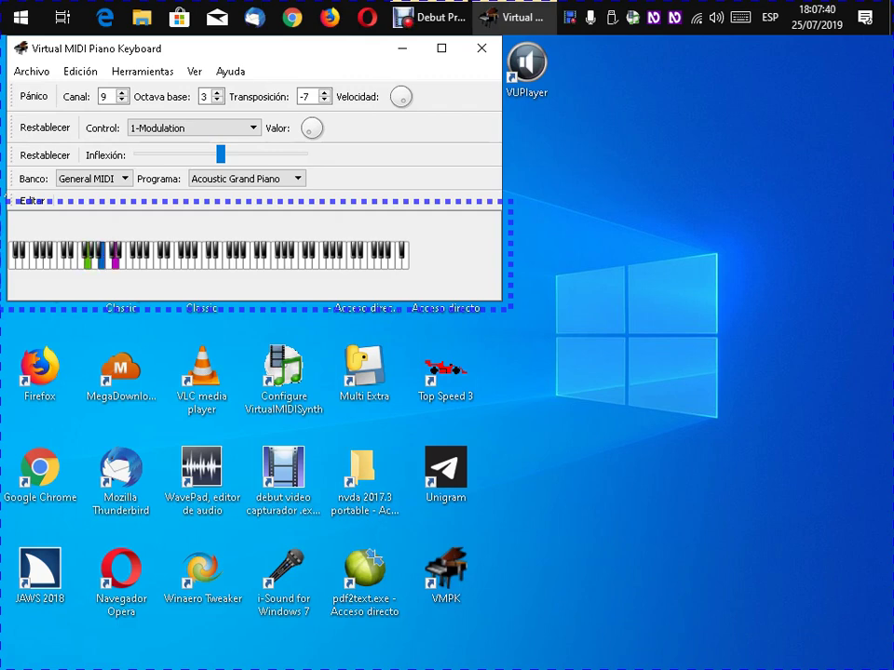
key(c)
Review the display options for the piano window and enable Nombres de notas
key(alt)
key(Right)
key(Right)
key(Right)
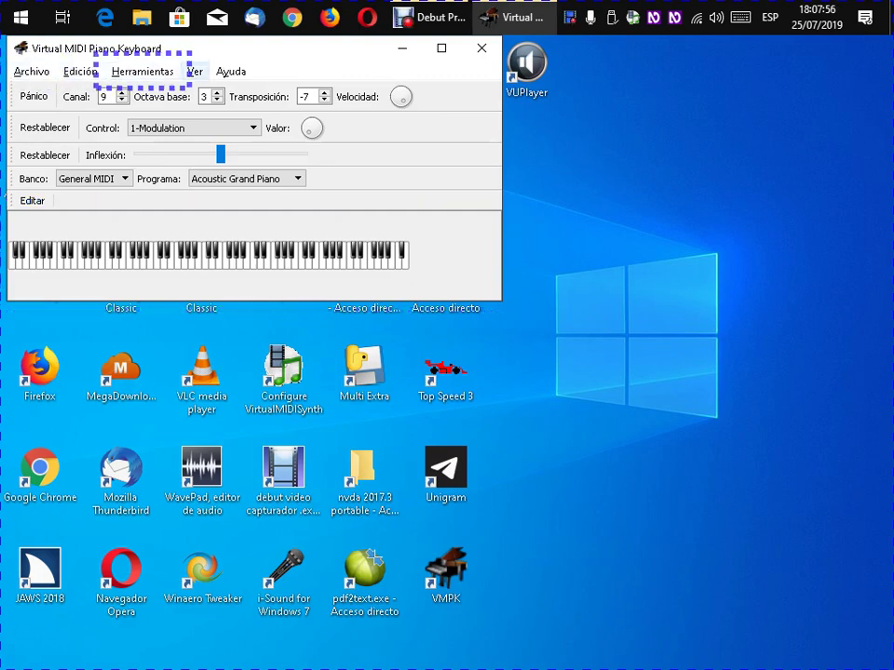
key(Down)
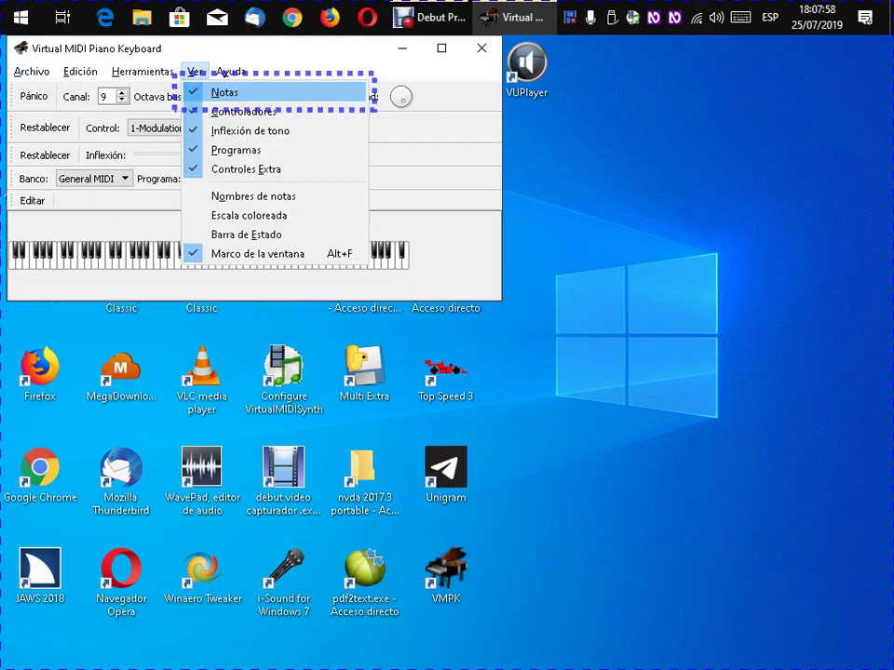
key(Down)
key(Down)
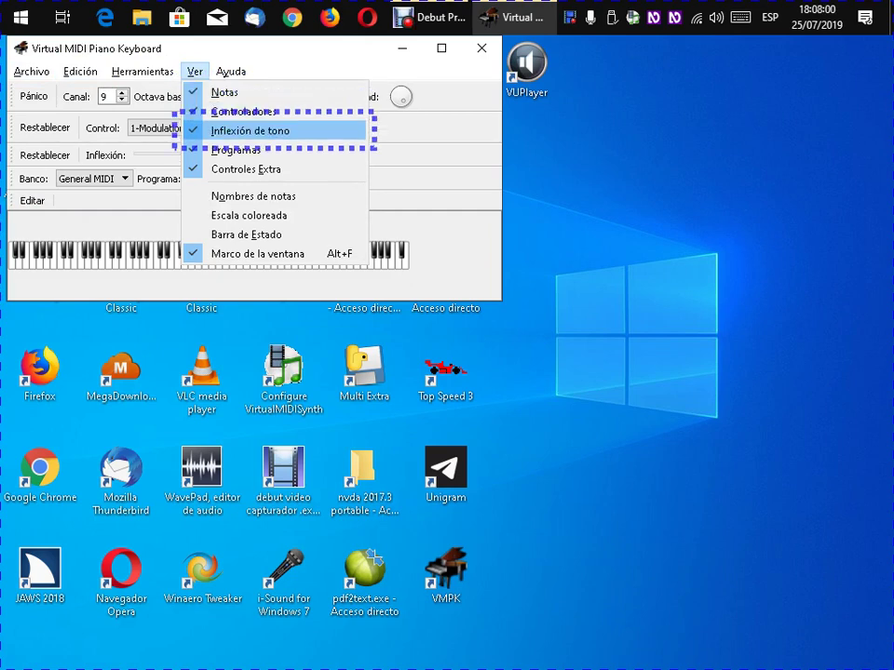
key(Down)
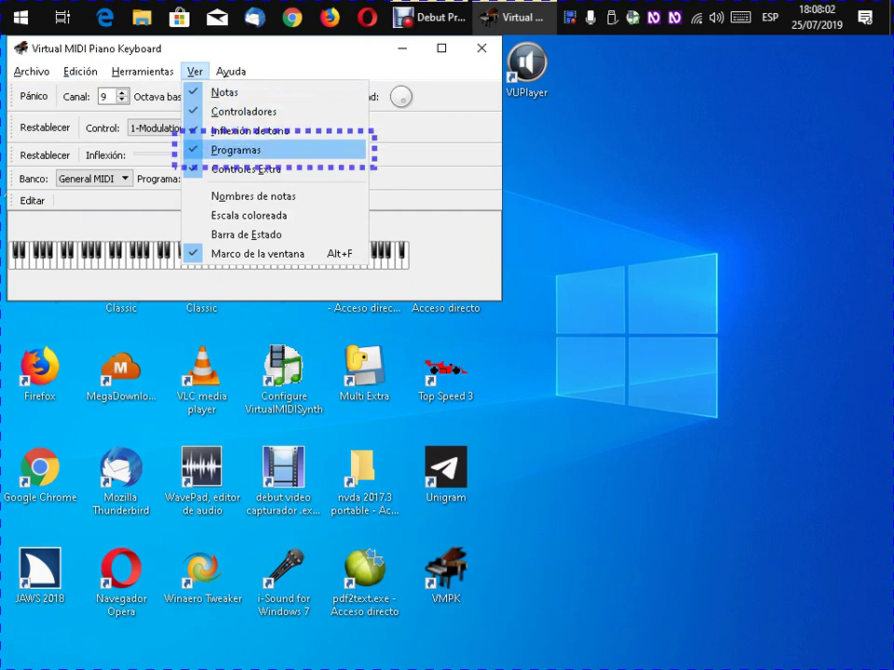
key(Down)
key(Down)
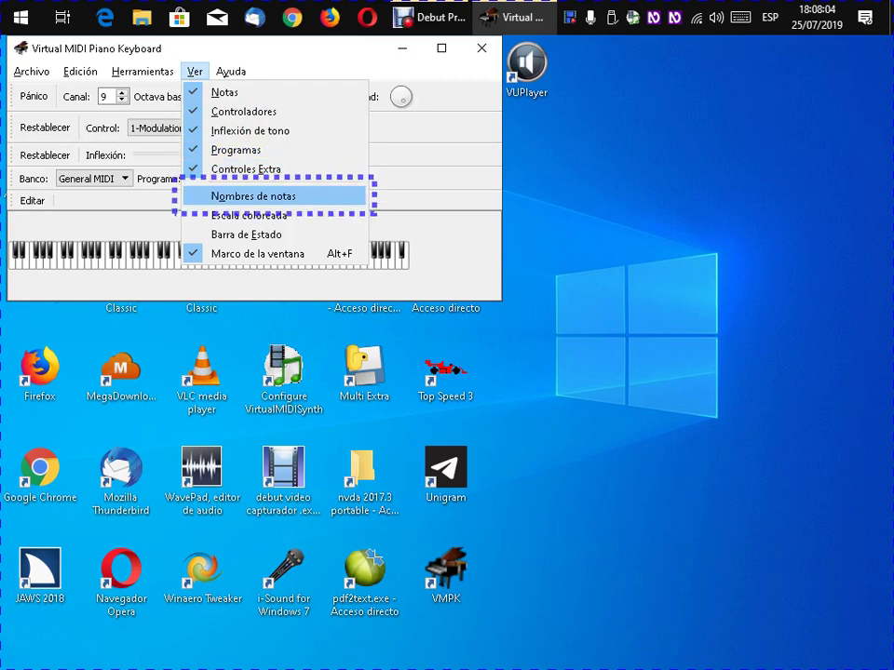
key(Down)
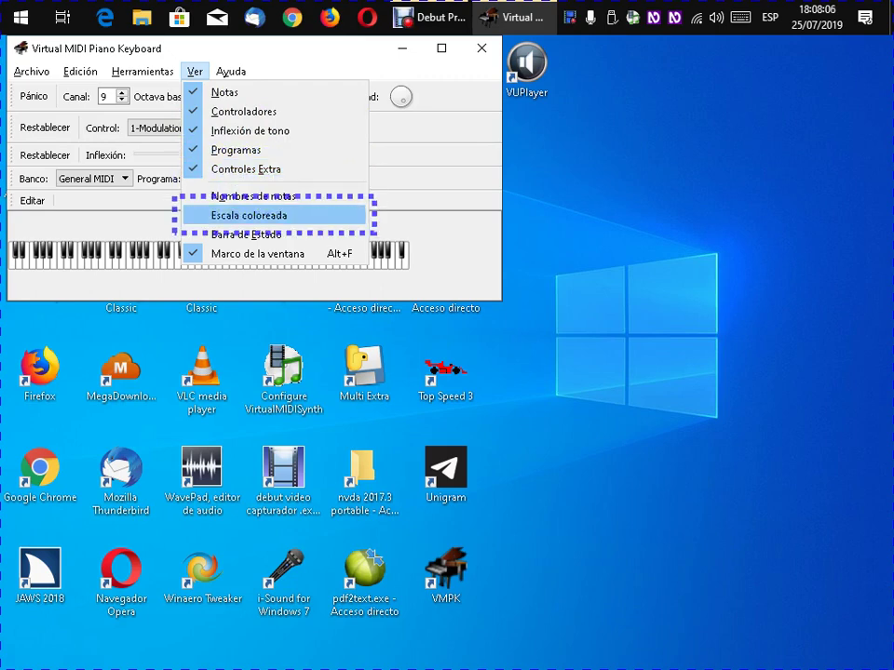
key(Up)
key(Escape)
Enable Escala coloreada to colour the piano keys
key(alt)
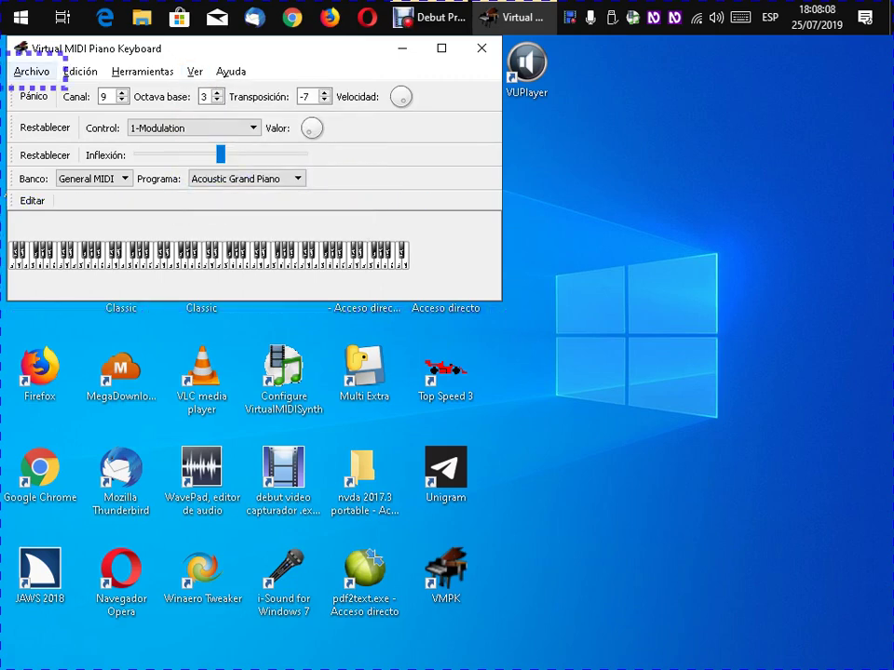
key(Left)
key(Left)
key(Down)
key(Up)
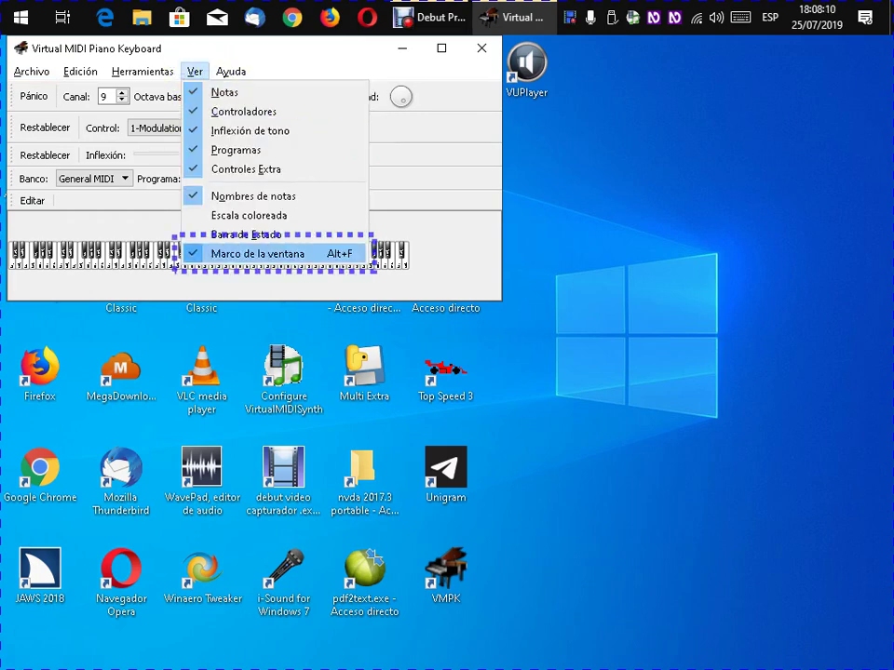
key(Up)
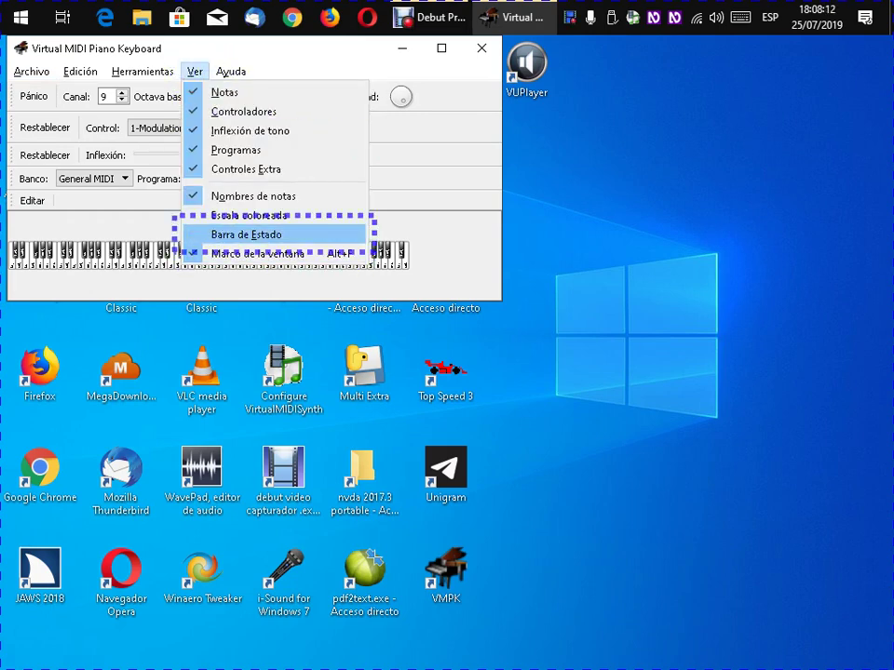
key(Up)
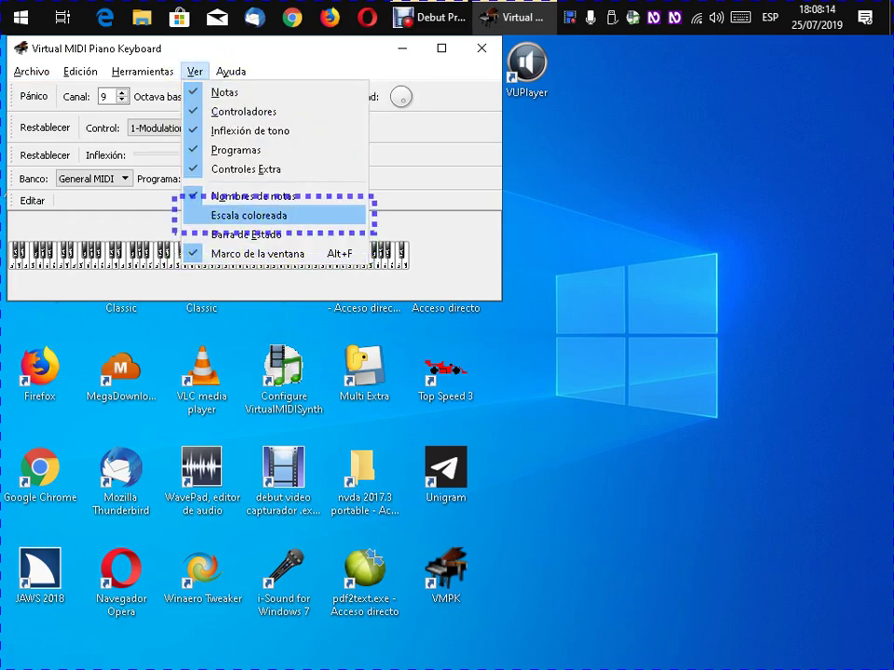
key(Return)
Show the Barra de Estado in the piano window
key(alt)
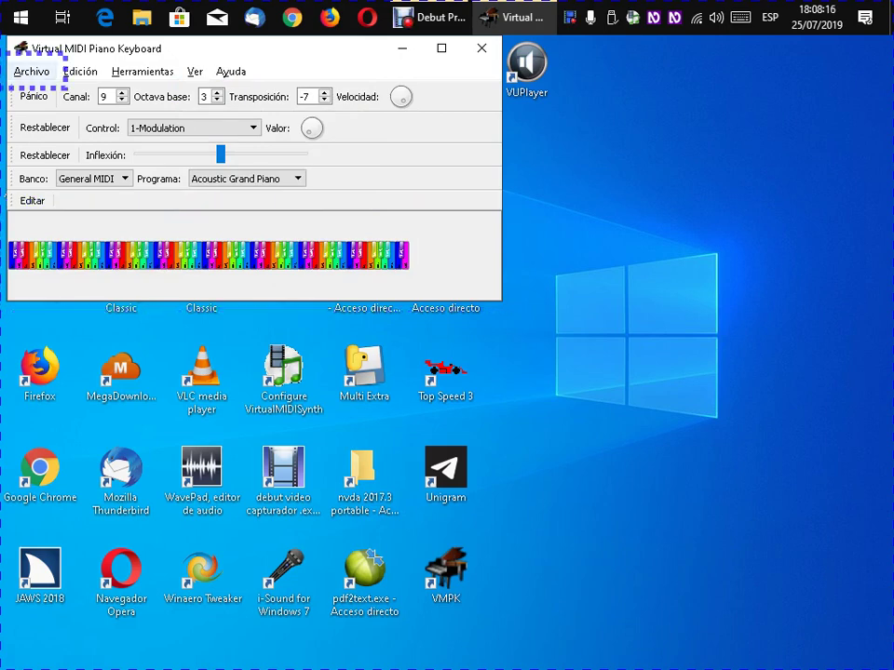
key(Left)
key(Left)
key(Left)
key(Right)
key(Down)
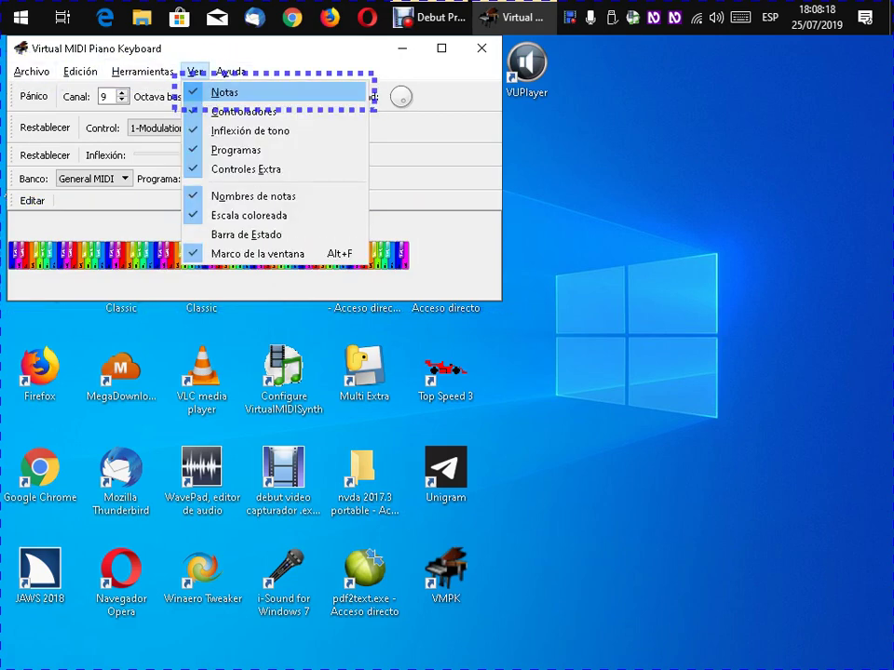
key(Up)
key(Up)
key(Up)
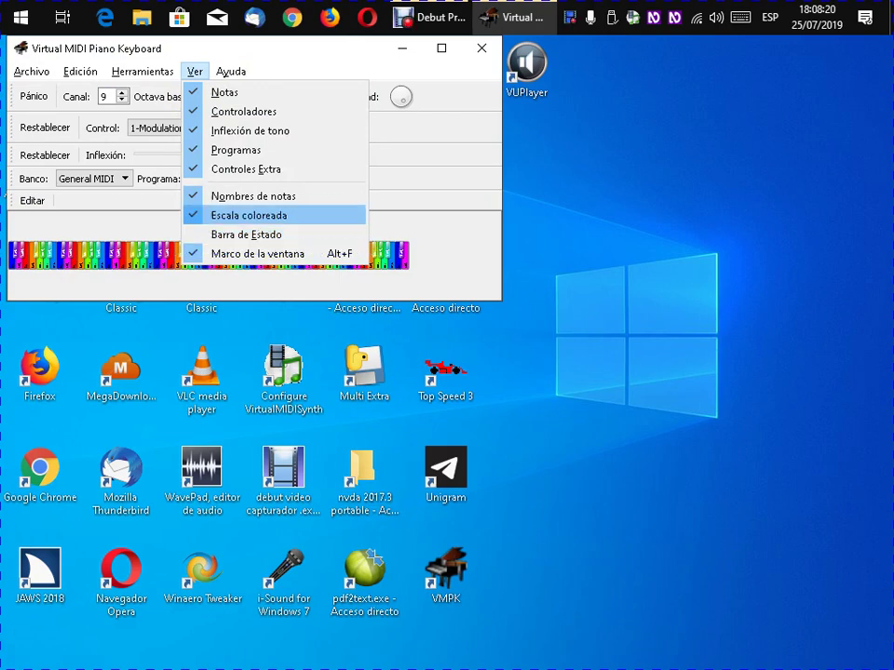
key(Down)
key(Return)
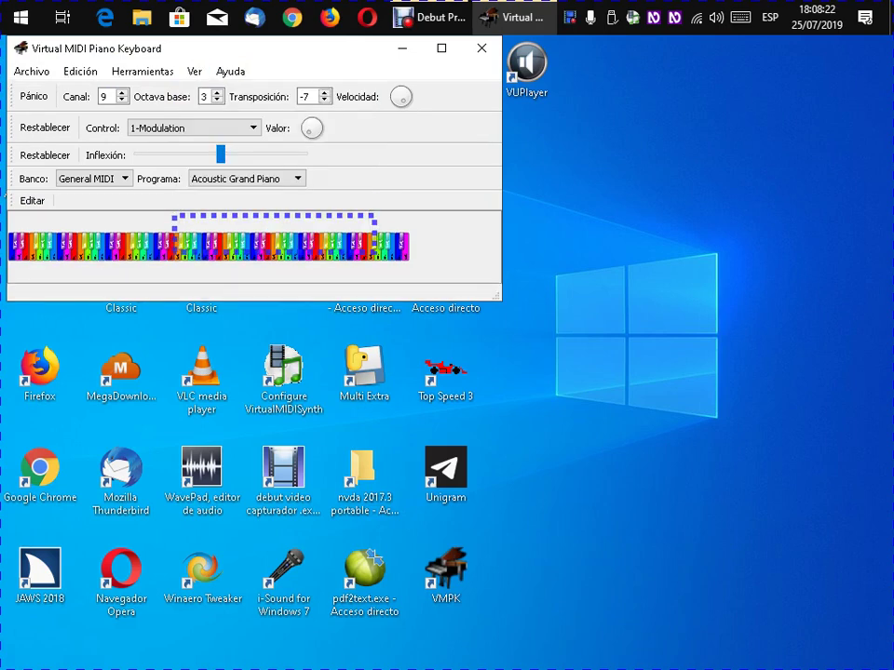
Review the descriptions of the display options from Barra de Estado up to Controles Extra, then leave them as set
key(alt)
key(Left)
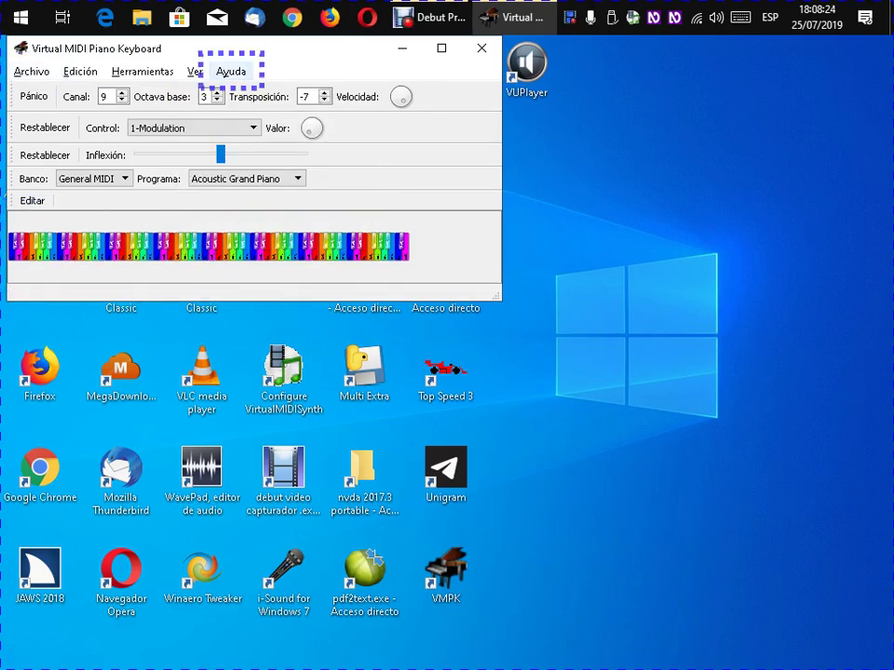
key(Left)
key(Down)
key(Up)
key(Up)
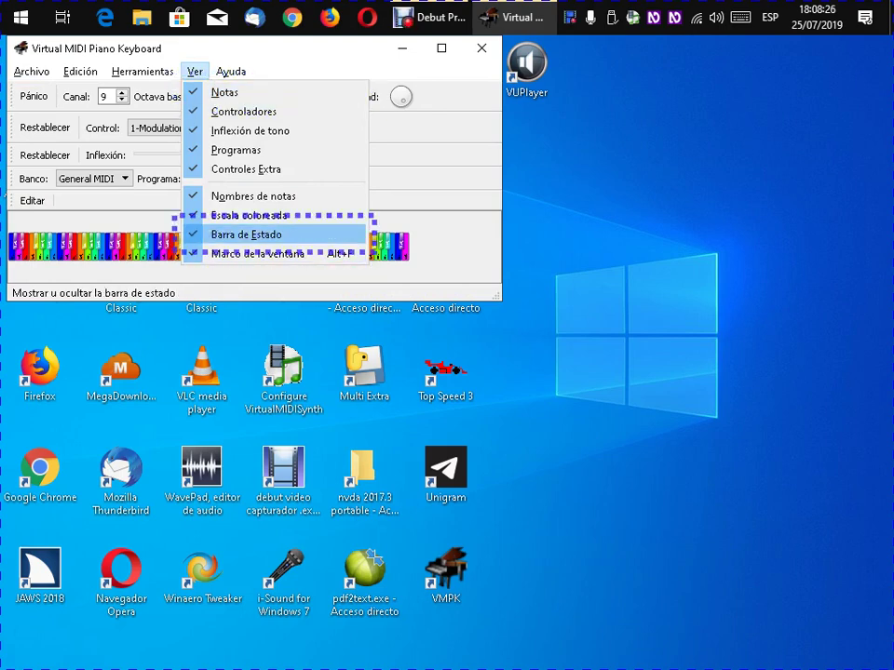
key(Up)
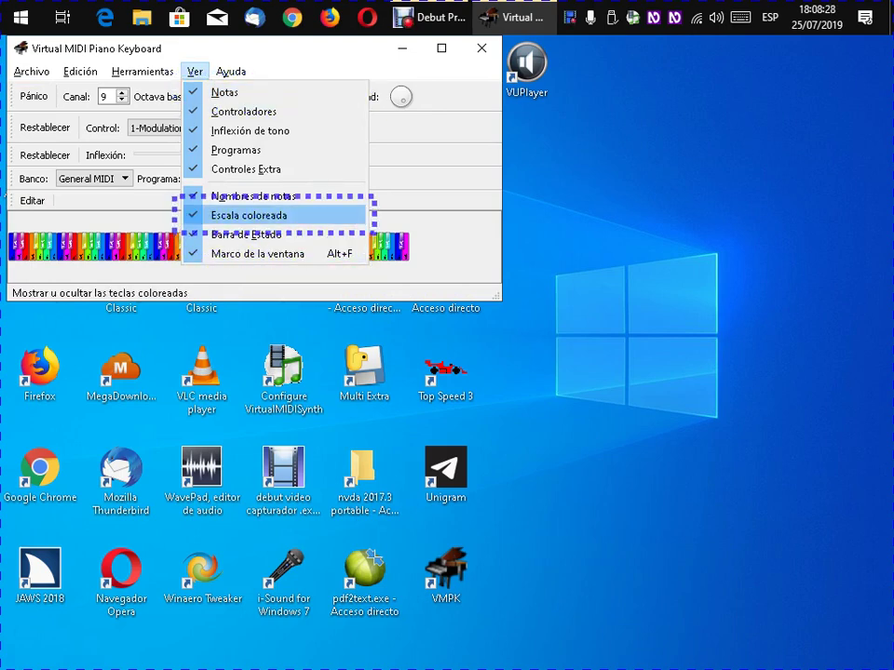
key(Up)
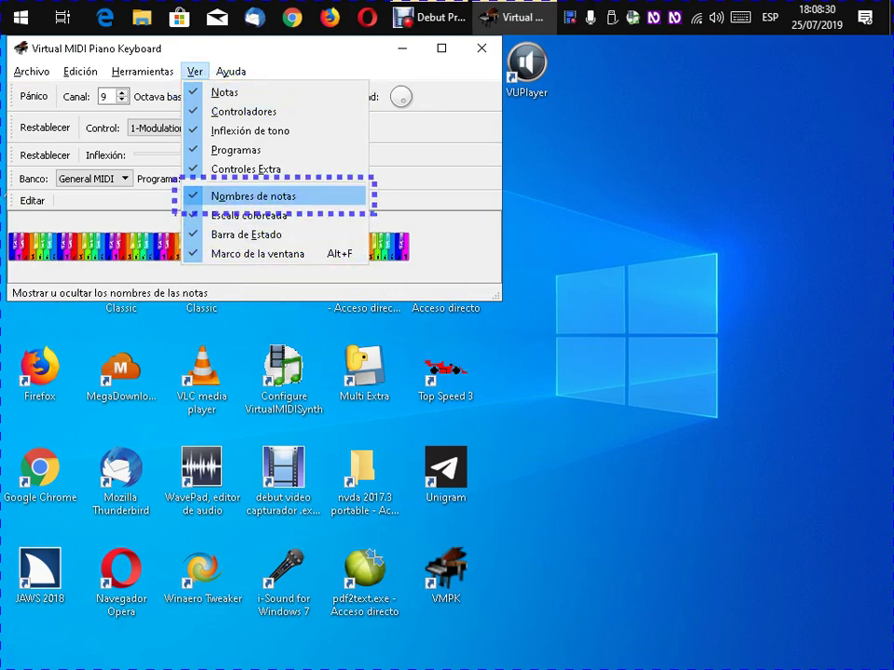
key(Up)
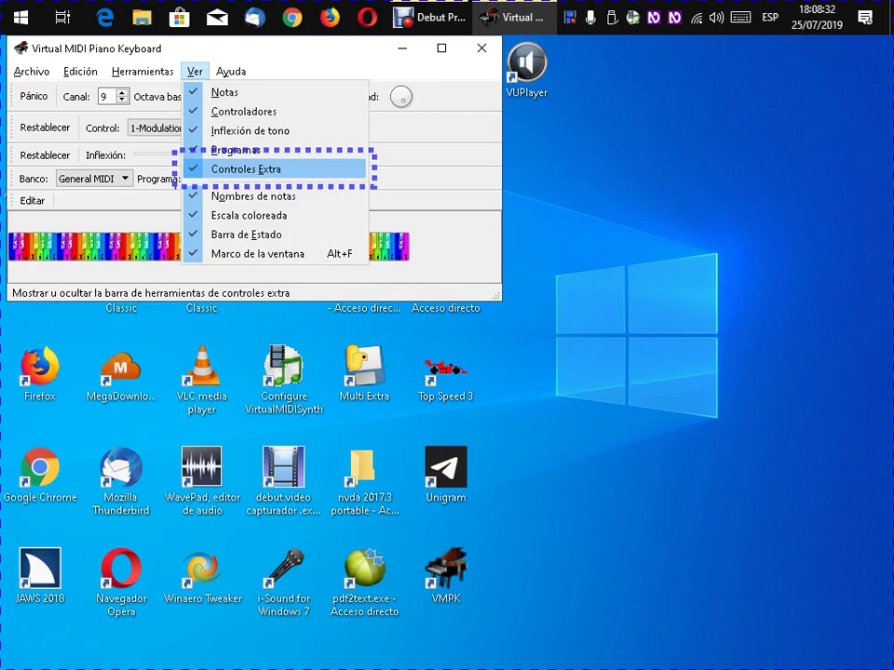
key(Escape)
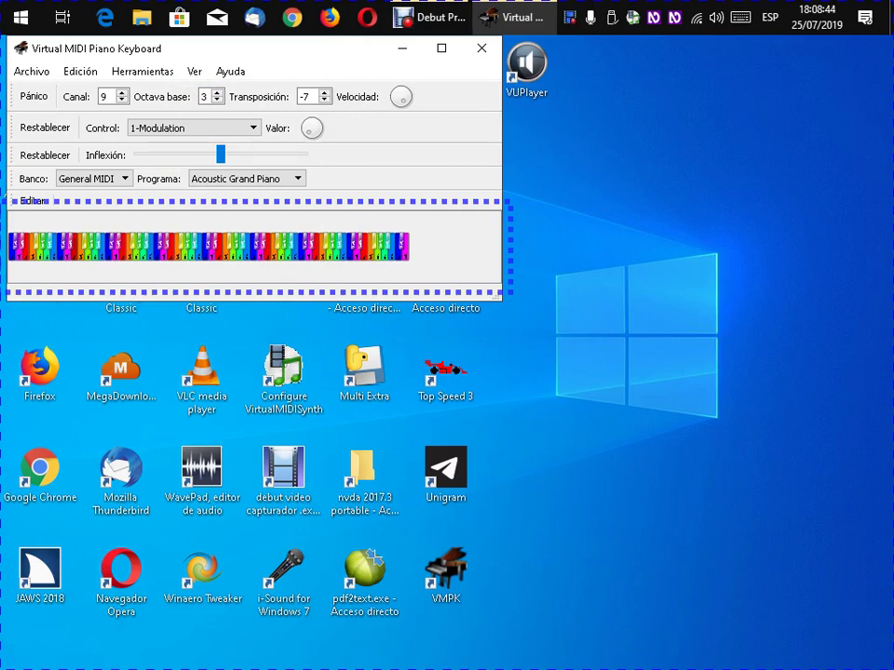
Try raising and lowering Transposición between -7 and -6
key(shift+Tab)
key(Up)
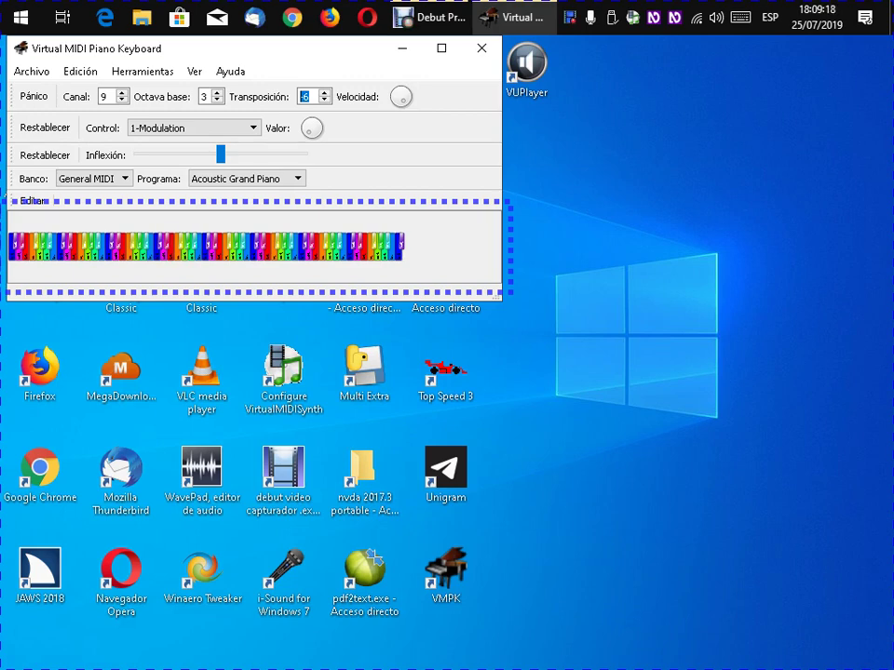
key(Down)
key(Down)
key(Up)
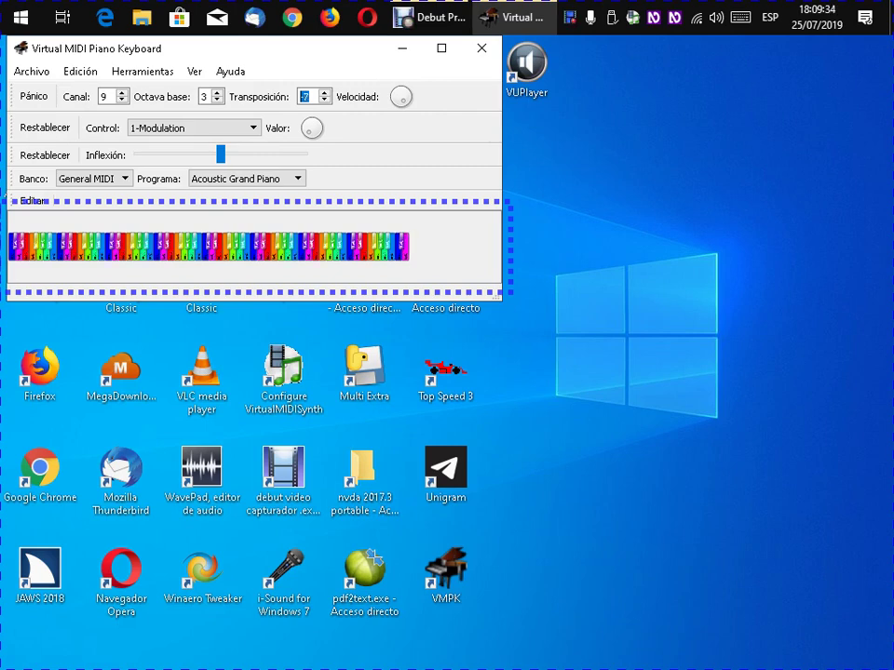
key(Up)
Try Octava base at 4, restore it to 3, and raise Transposición to -3
key(shift+Tab)
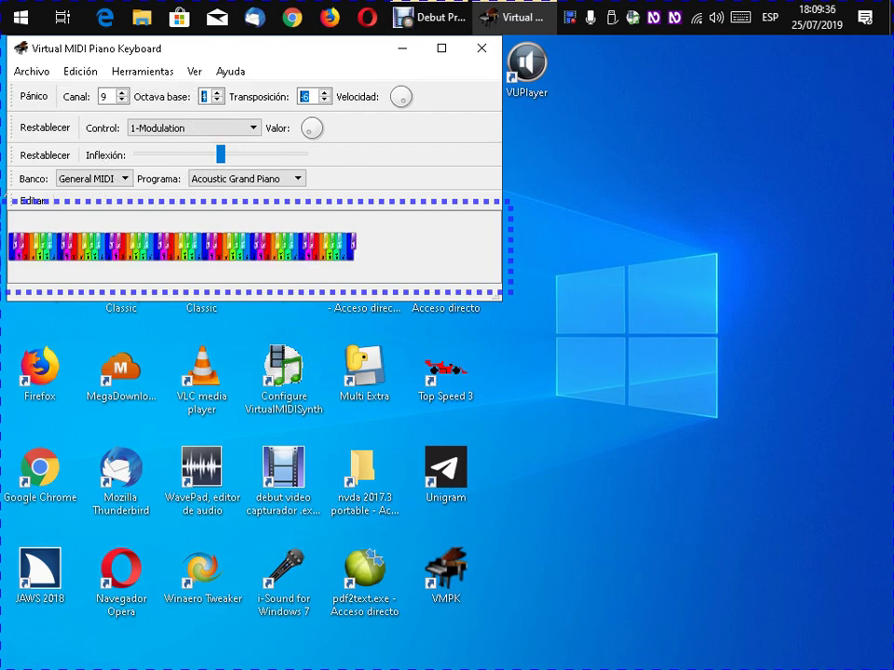
key(Up)
key(Up)
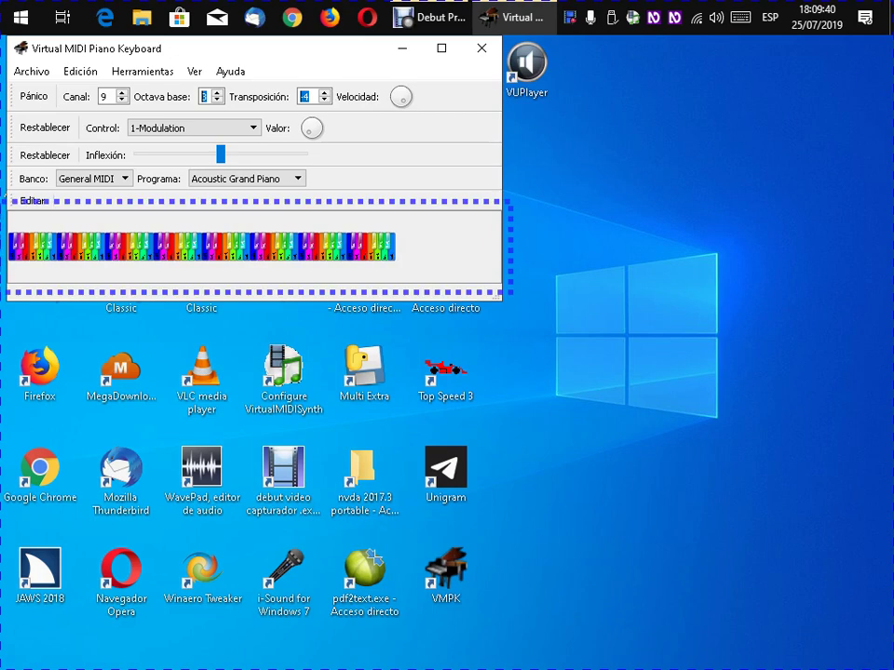
key(Up)
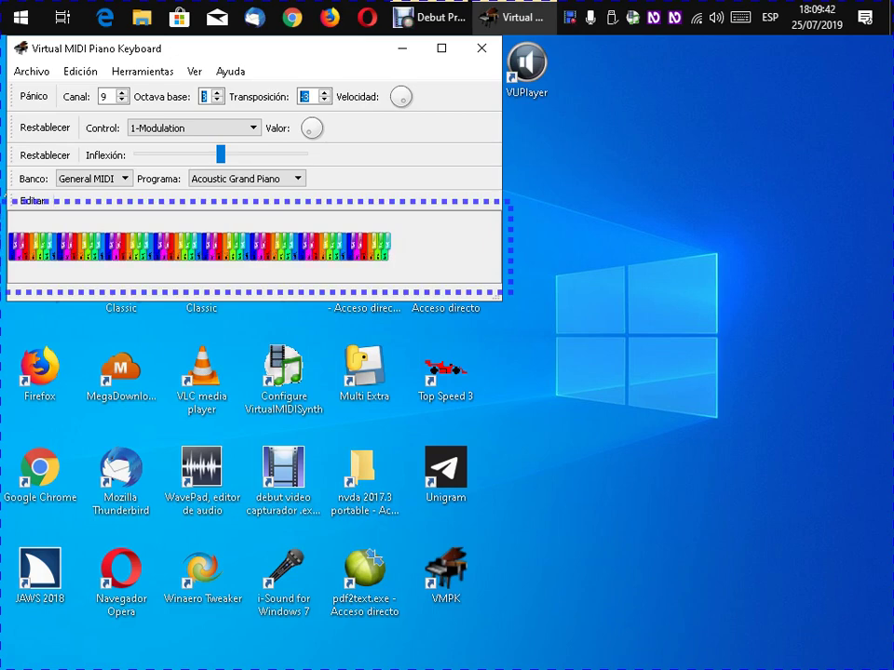
Lower Transposición to -11
key(Down)
key(Down)
key(Down)
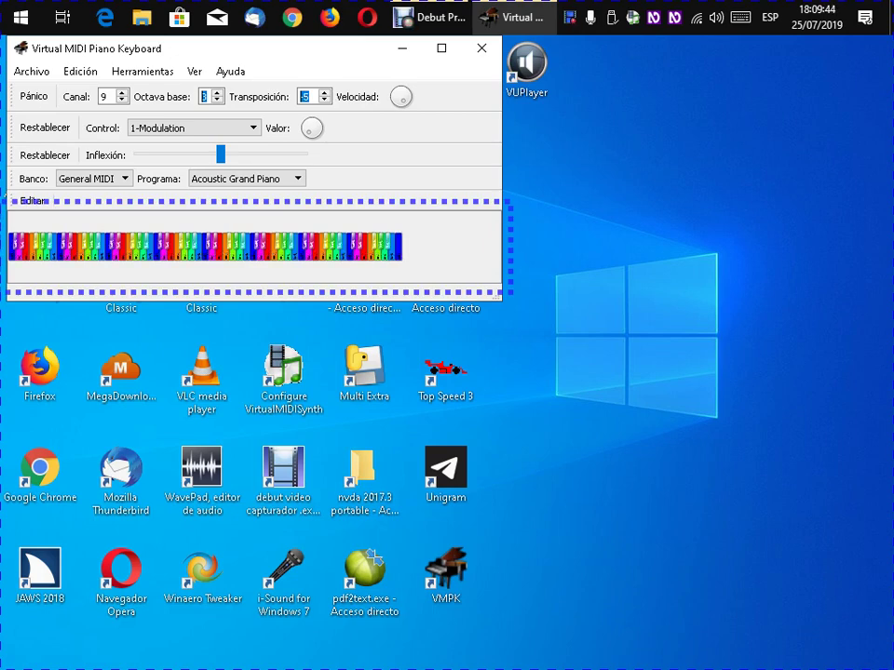
key(Down)
key(Down)
key(Down)
key(Down)
key(Down)
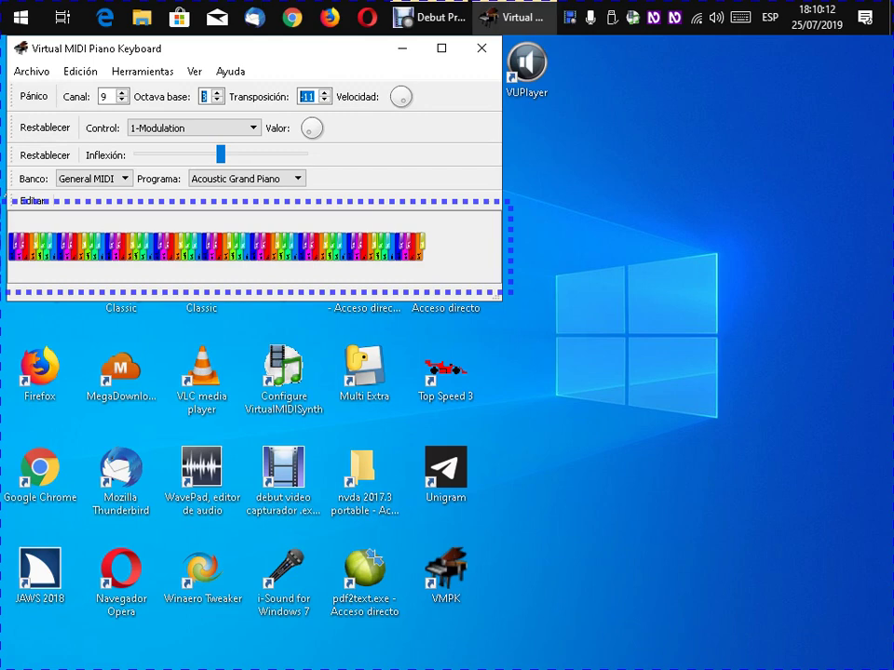
Raise Transposición to -7
key(Up)
key(Up)
key(Up)
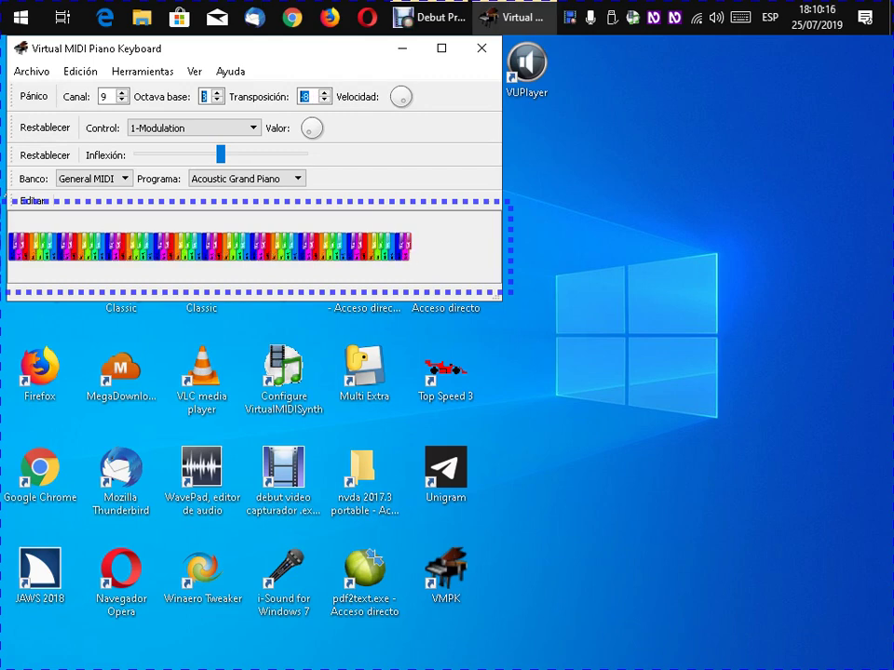
key(Up)
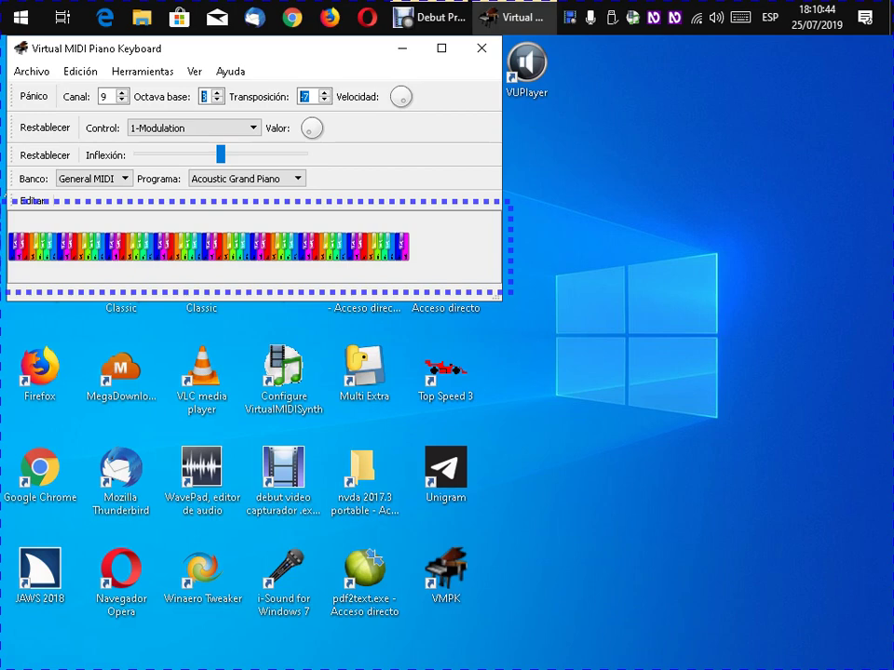
Try Octava base settings from 2 up to 7, then restore it to 3
key(Down)
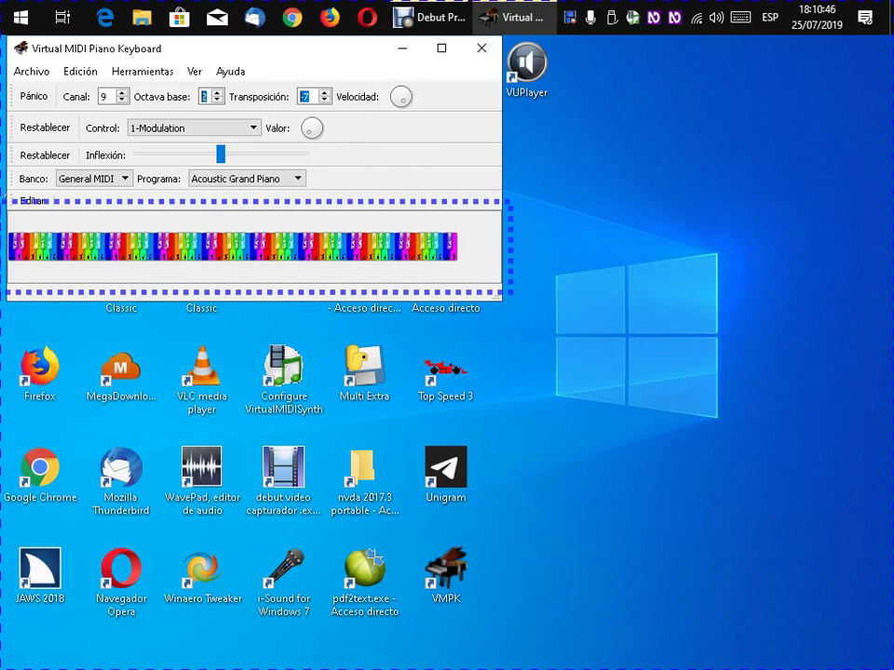
key(Up)
key(Up)
key(Up)
key(Up)
key(Up)
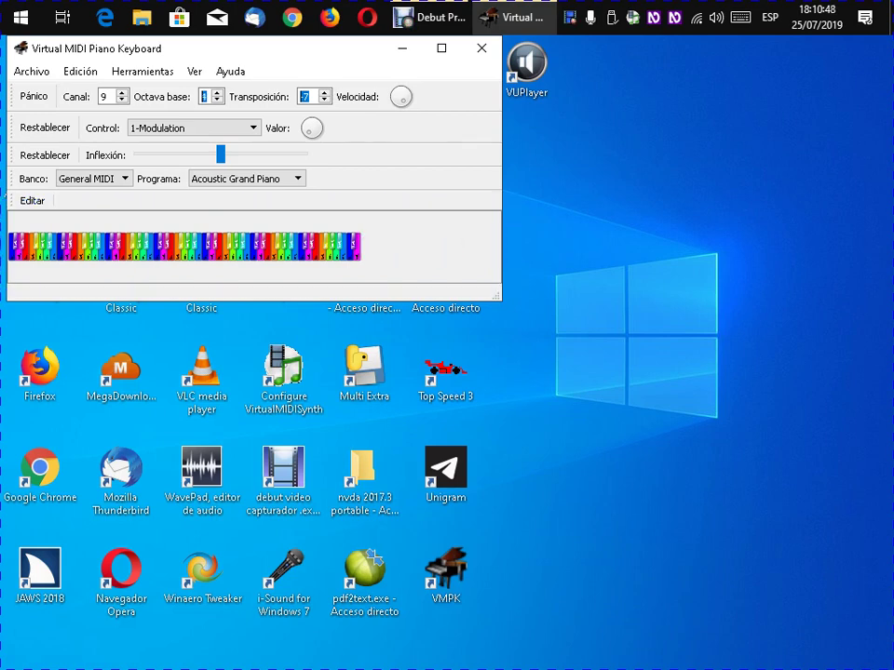
key(Up)
key(Down)
key(Down)
key(Down)
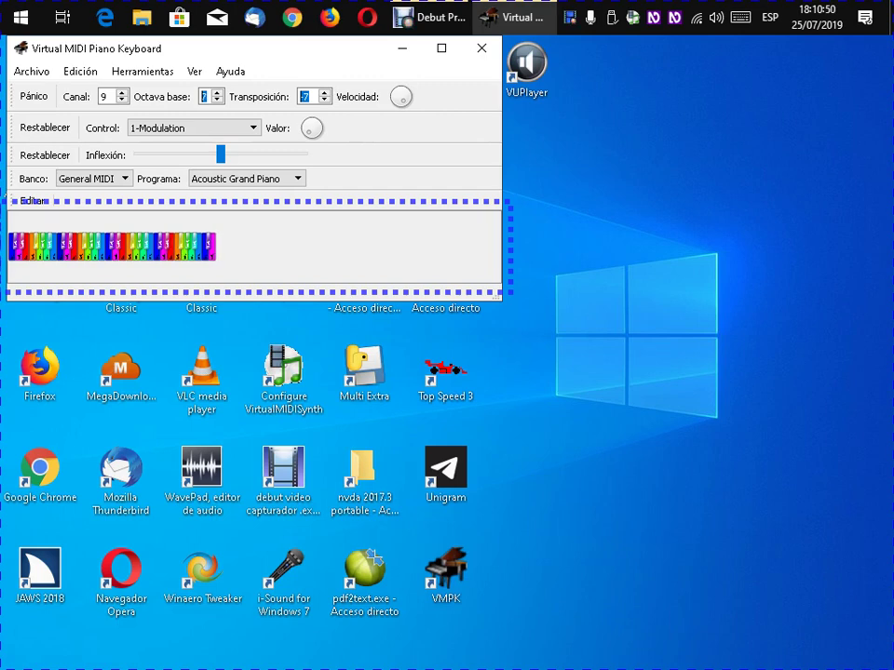
key(Down)
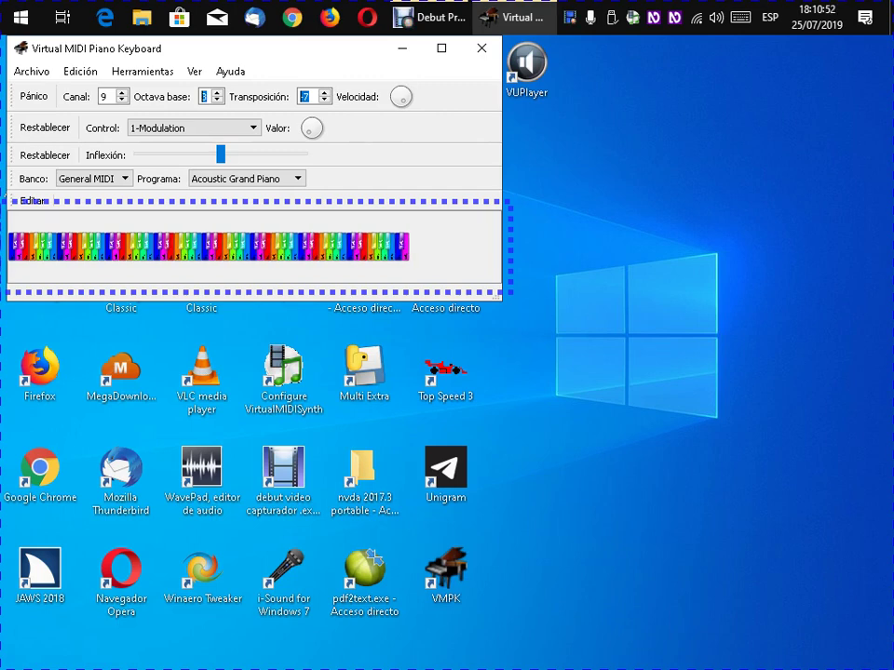
Try Canal 10 with its GM Drumsets bank and Octava base 4, then return to Canal 9
key(Down)
key(Up)
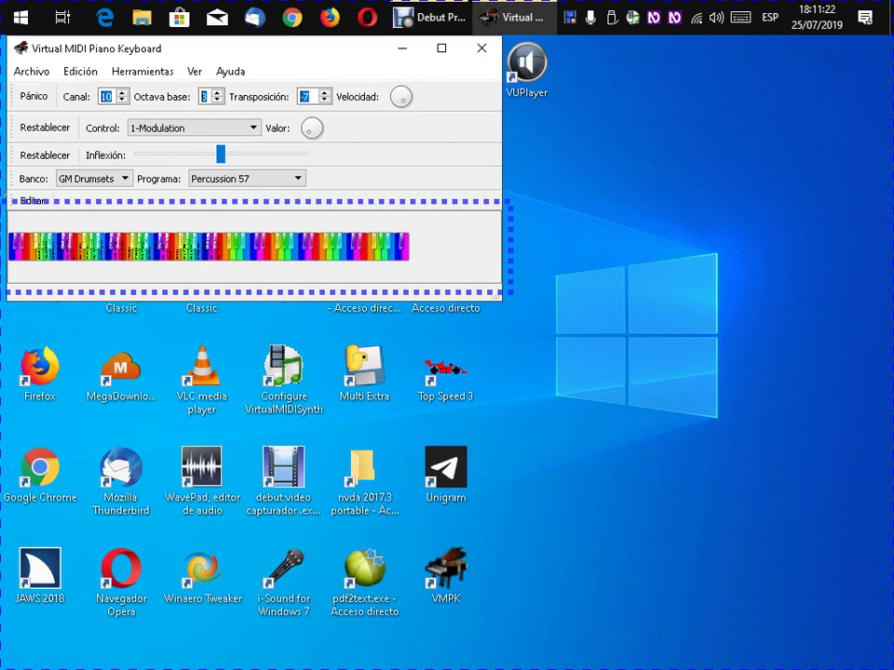
key(Down)
key(Down)
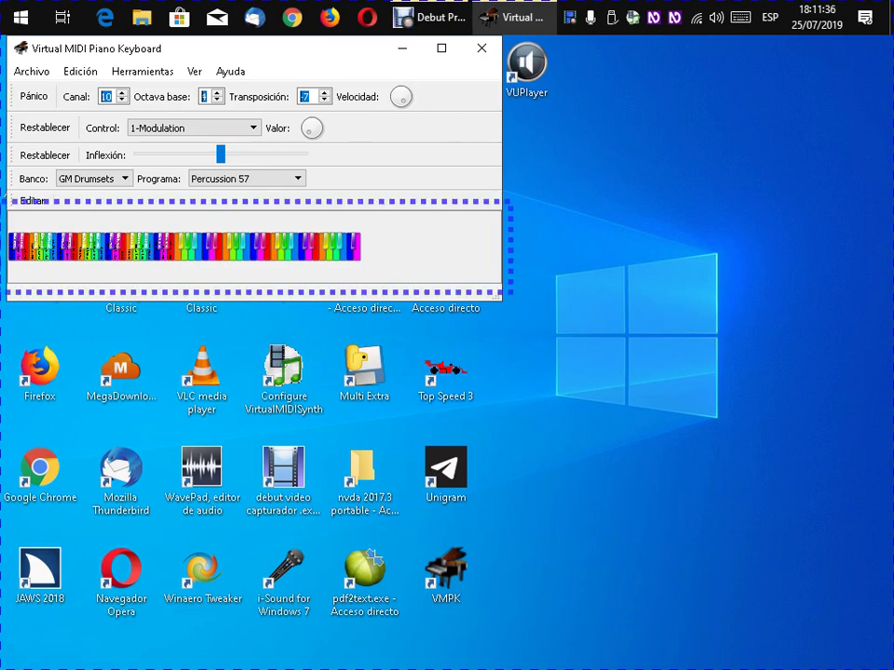
text(1)
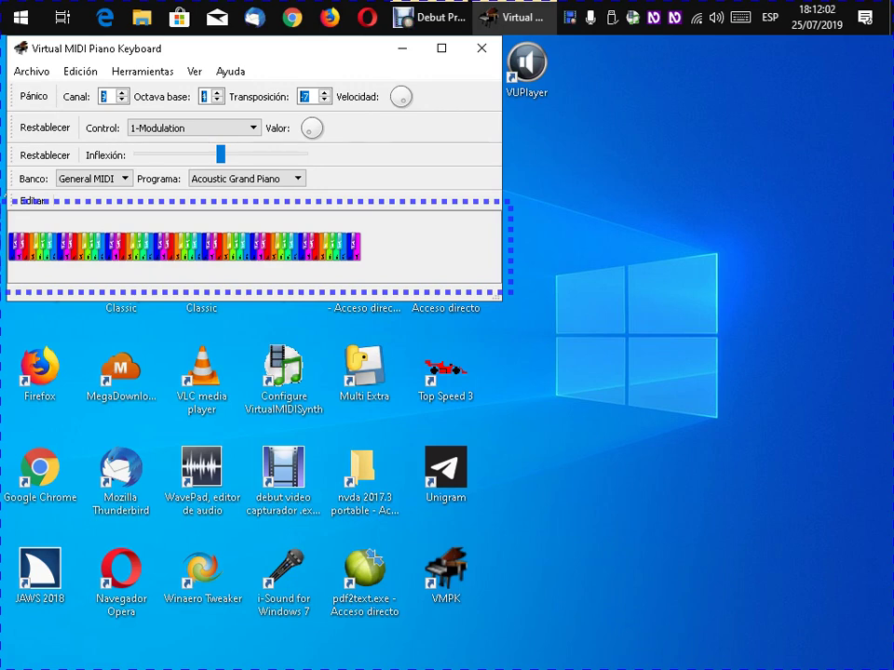
key(Up)
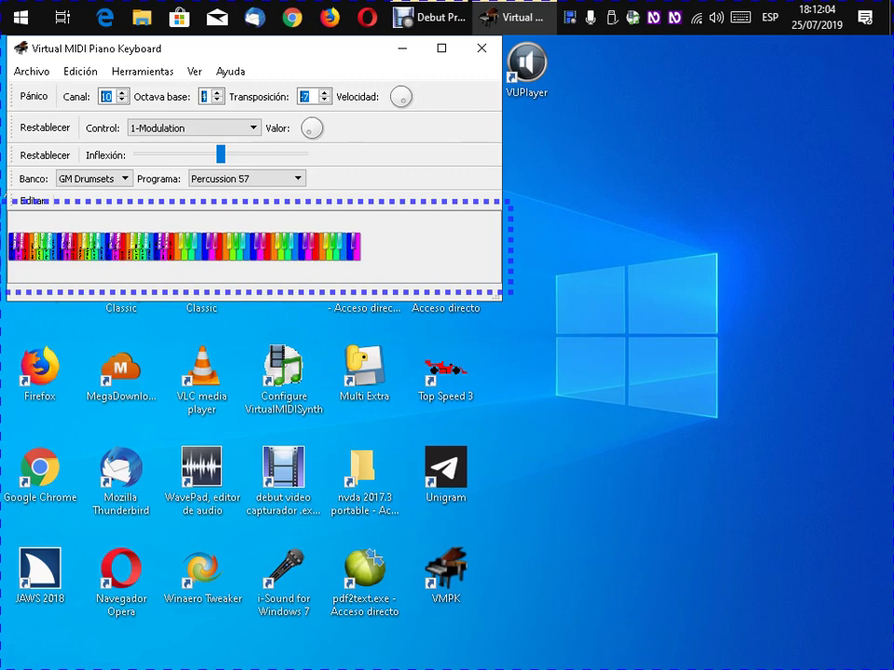
key(Down)
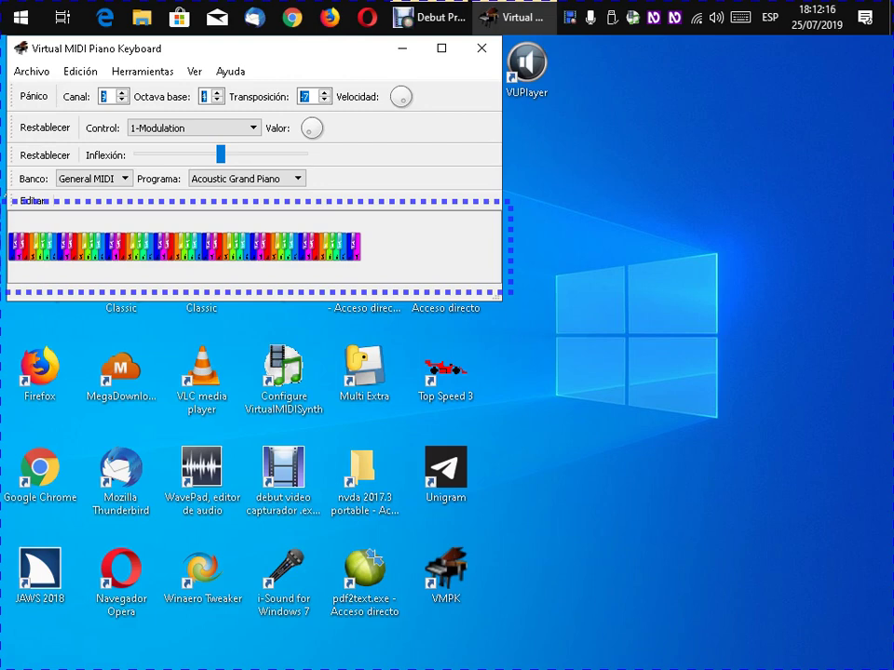
Lower Octava base to 3, try Velocidad levels such as 107 and 77, and finish Velocidad at 127
key(Up)
key(Up)
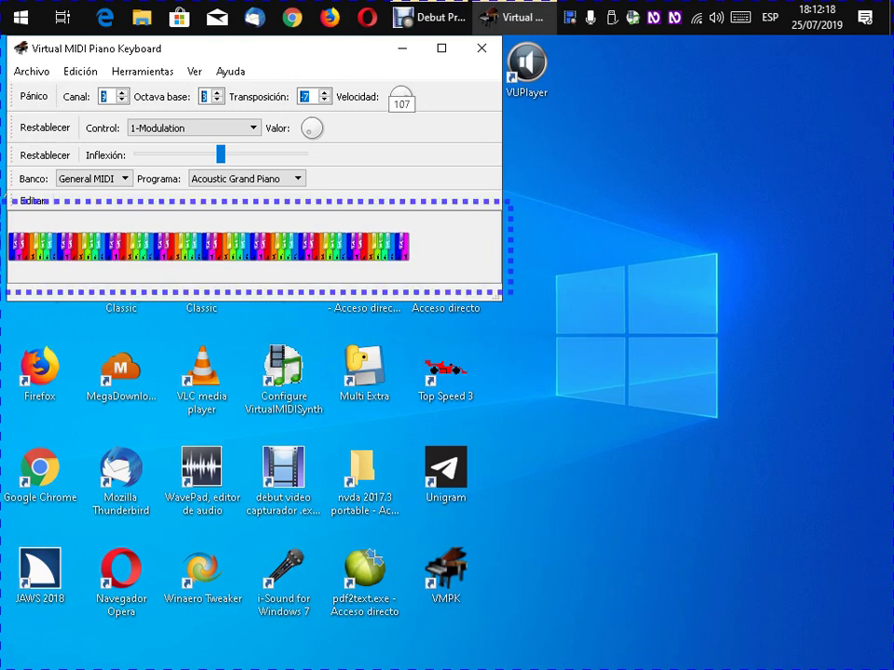
key(Page_Down)
key(Page_Down)
key(Page_Down)
key(Page_Down)
key(Page_Down)
key(Page_Down)
key(Page_Up)
key(Page_Up)
key(Page_Up)
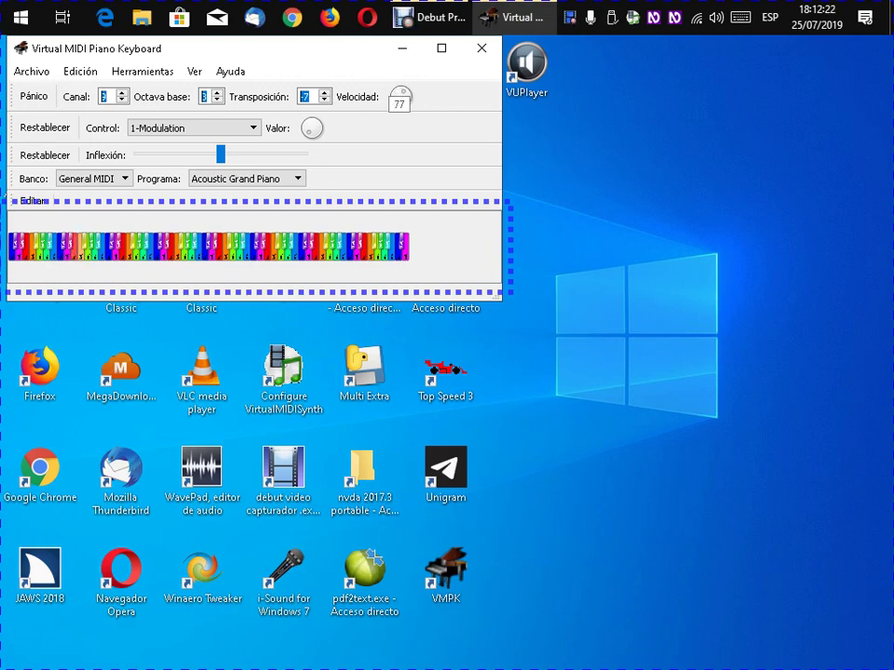
key(End)
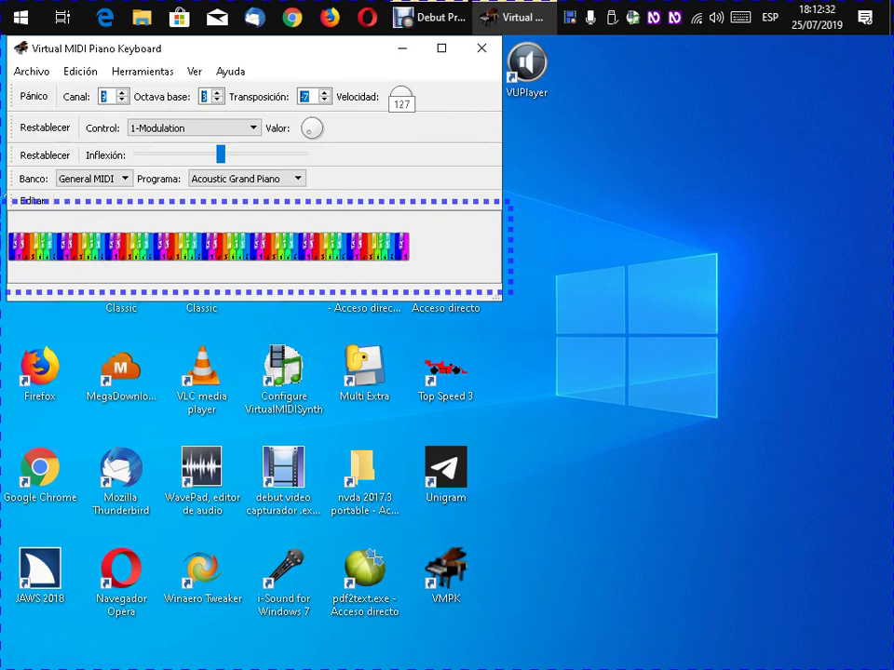
Raise Octava base to 4 and choose Electric Grand Piano as the Programa
key(Up)
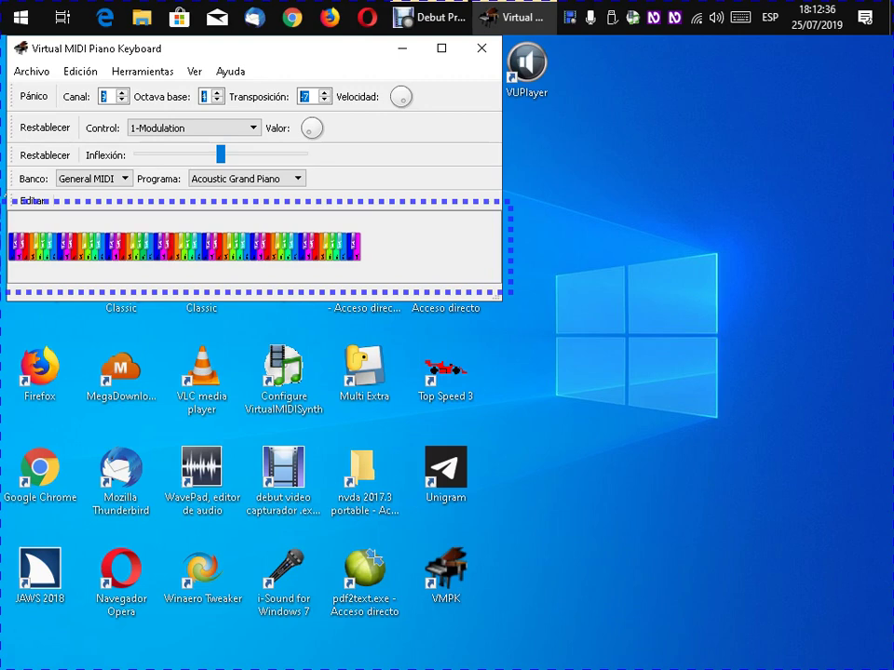
key(Down)
key(Down)
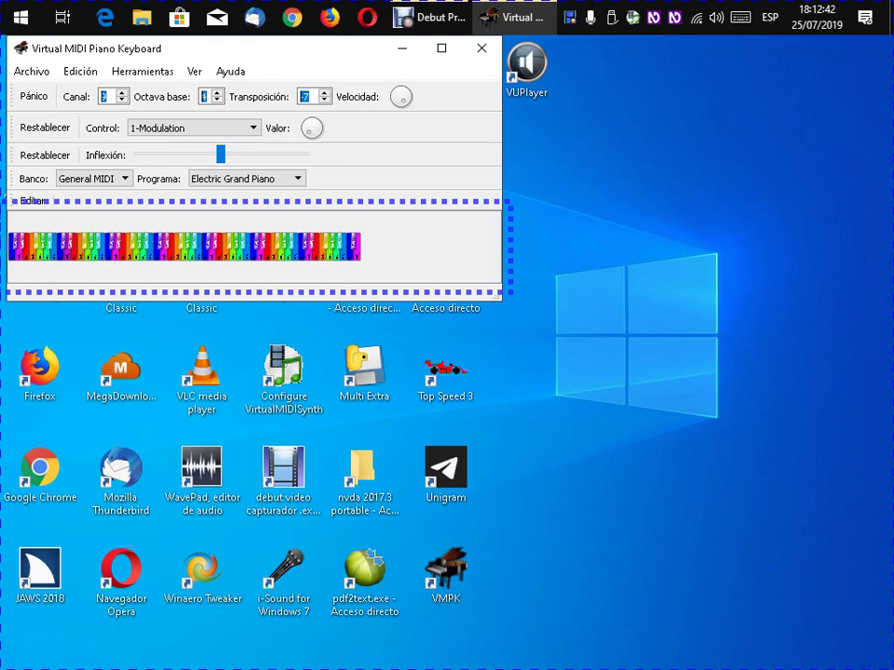
Lower Octava base to 2 and switch the Programa to Bright Acoustic Piano
key(ctrl+Right)
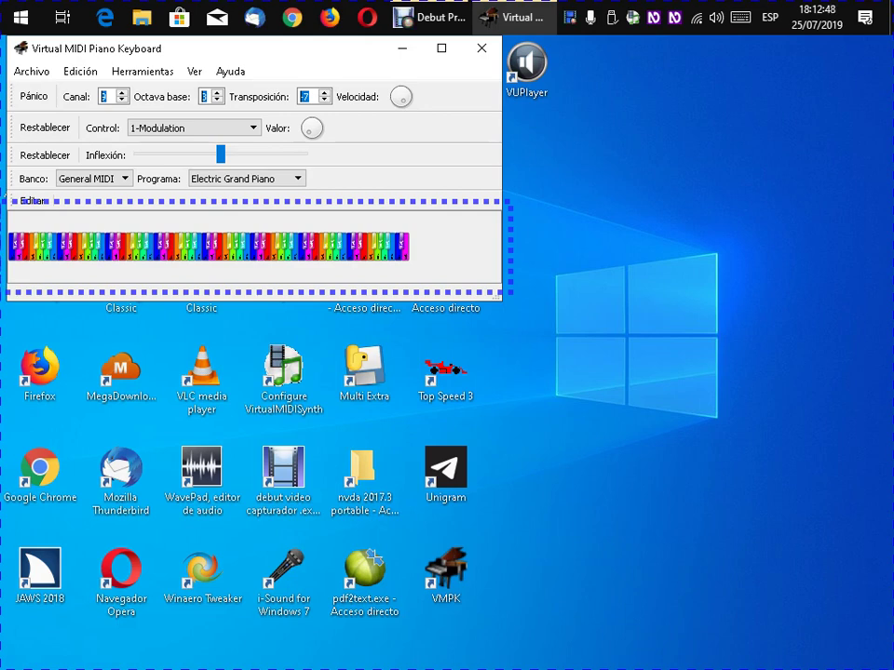
key(Down)
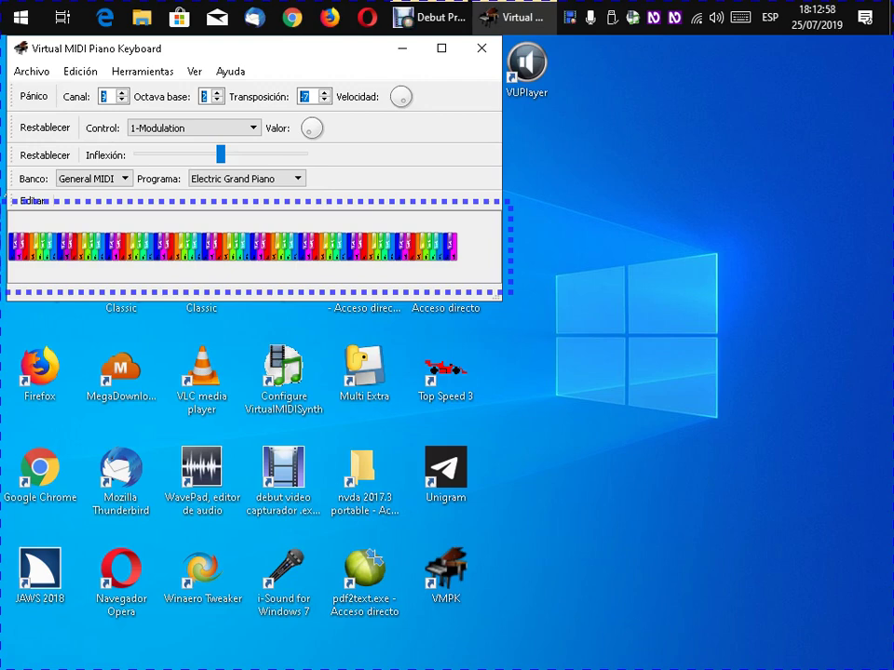
key(Up)
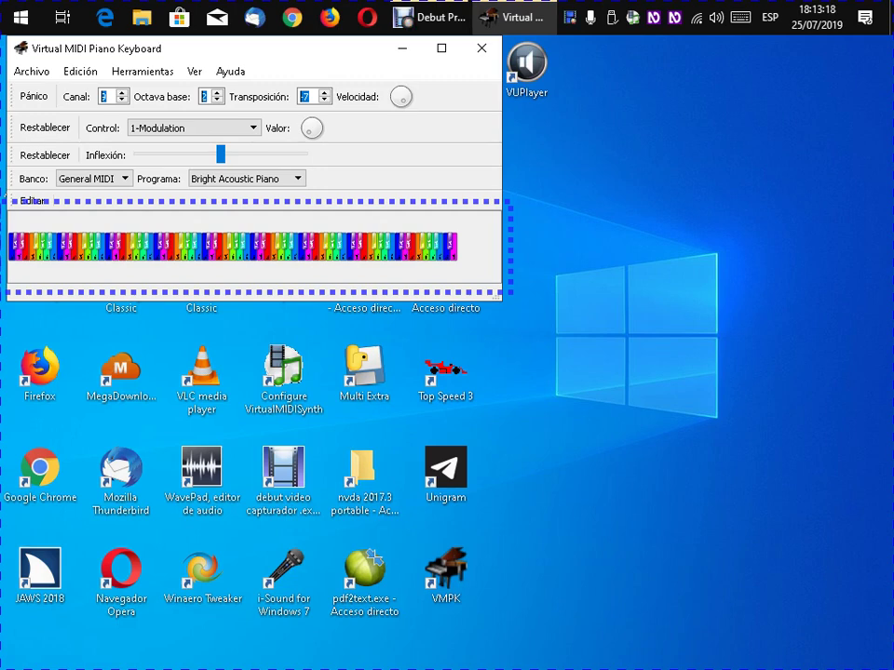
key(Tab)
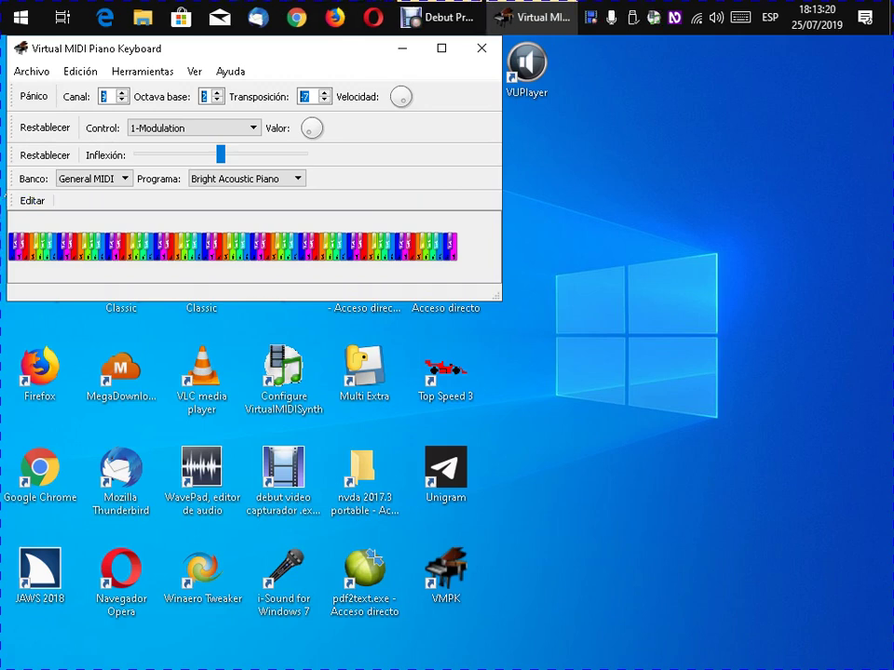
key(alt)
key(ctrl)
key(alt)
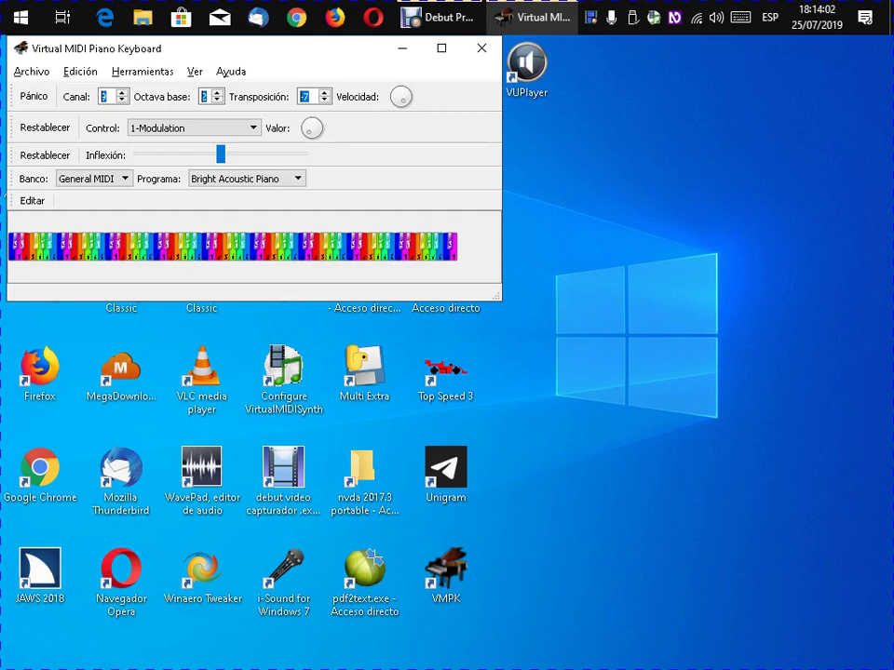
key(Left)
key(Escape)
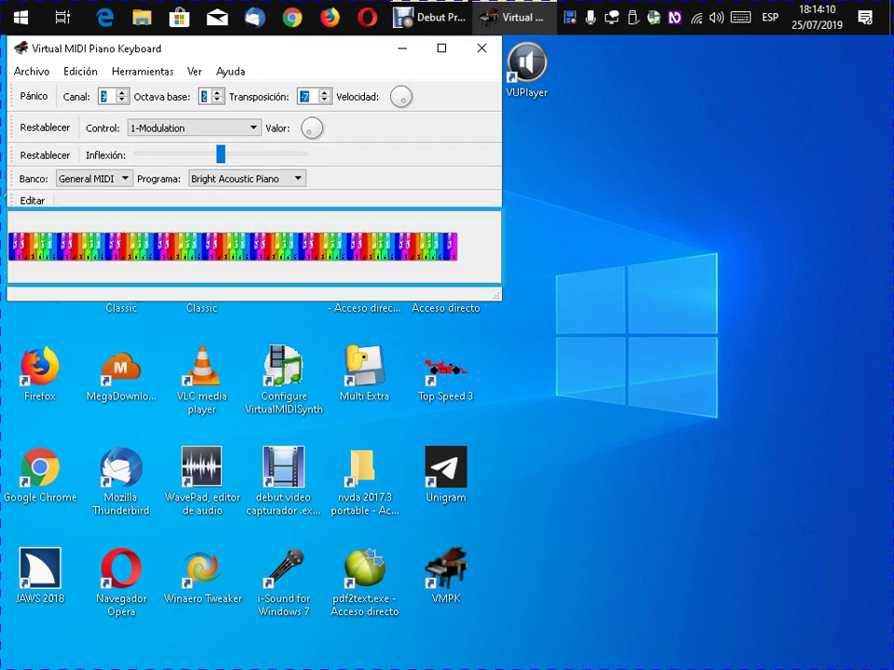
Switch the Programa to Electric Grand Piano and try Octava base at 3 and 4, ending at 2
key(Page_Down)
key(Page_Up)
key(Down)
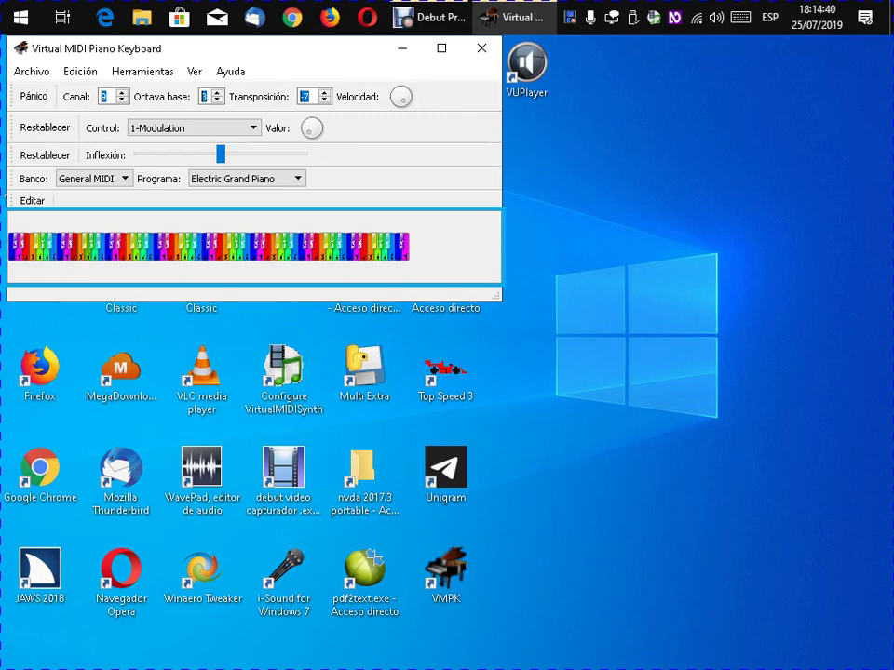
key(Up)
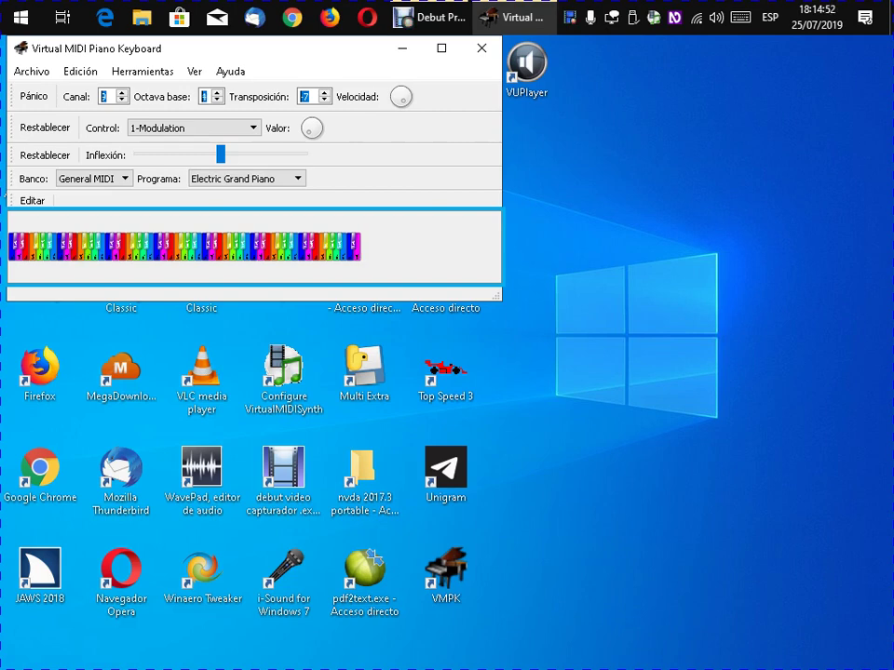
key(Up)
key(Down)
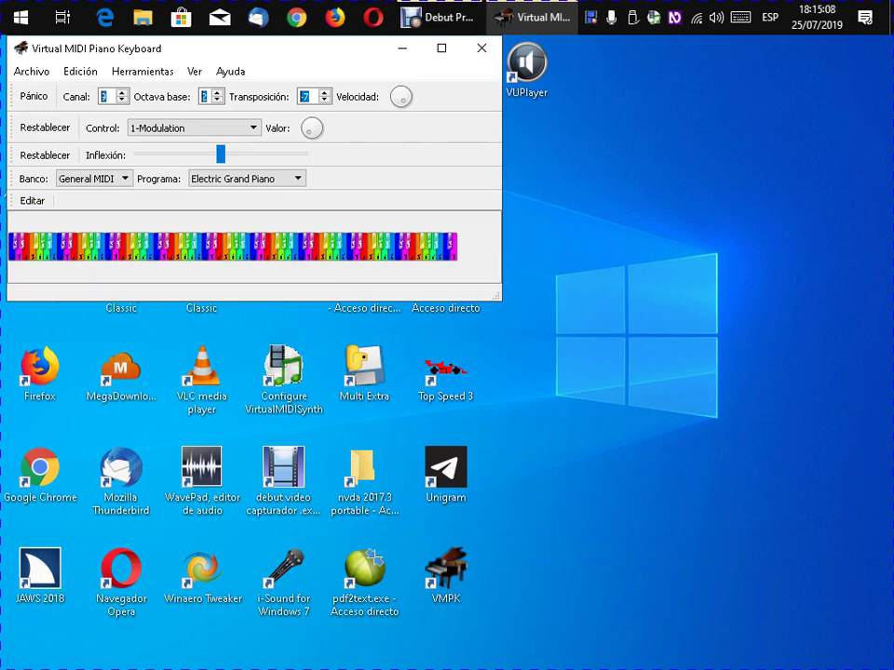
Show the Windows desktop and start the JAWS 2018 screen reader
key(alt)
key(alt)
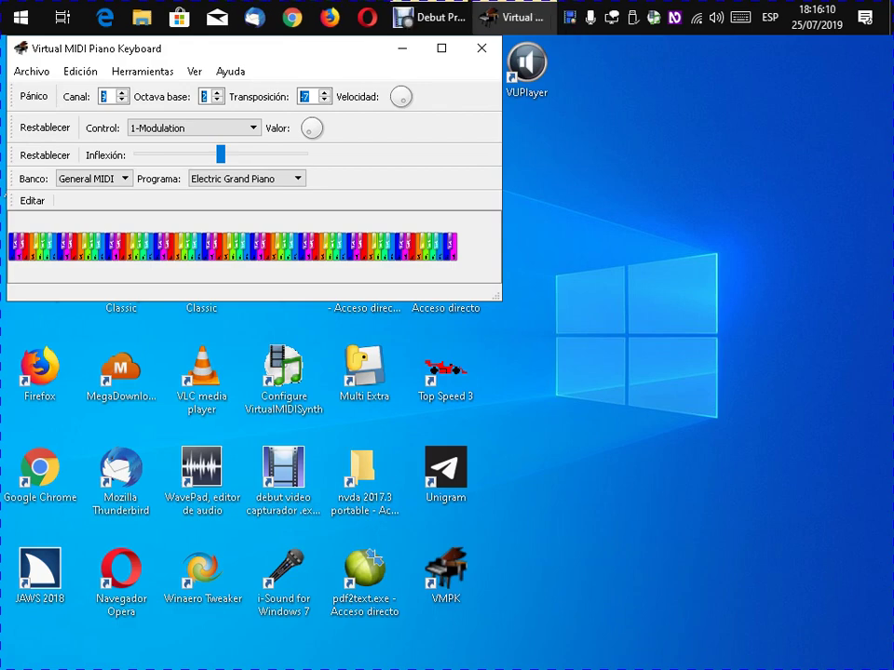
key(Tab)
key(super+d)
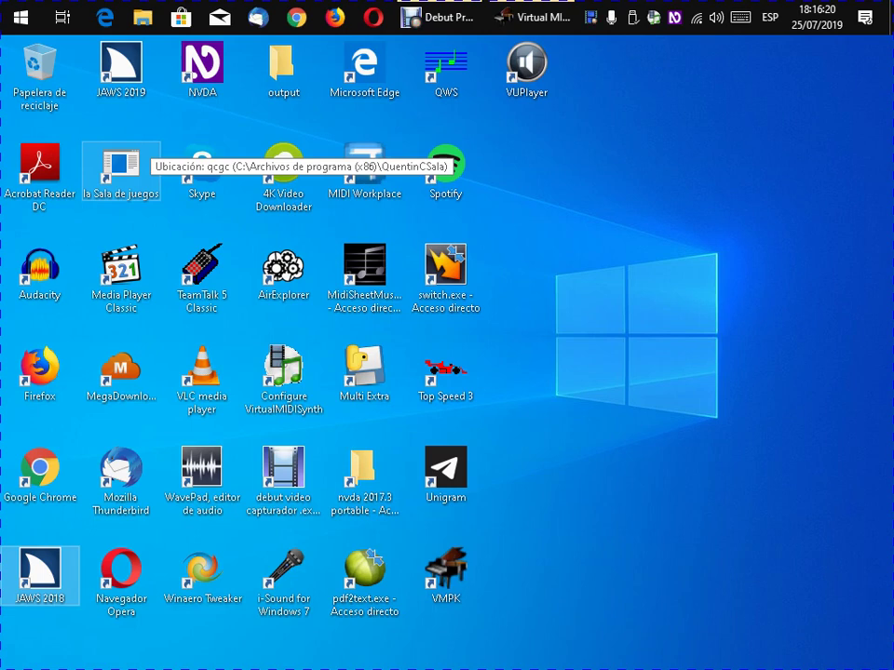
key(Return)
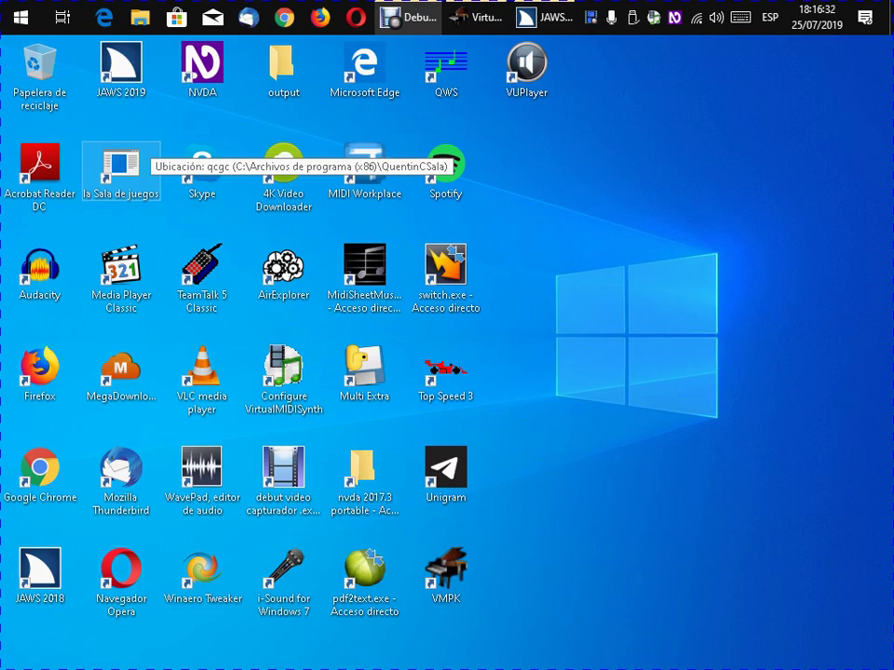
Switch back to the Virtual MIDI Piano Keyboard window
key(alt+Tab)
key(alt+Tab)
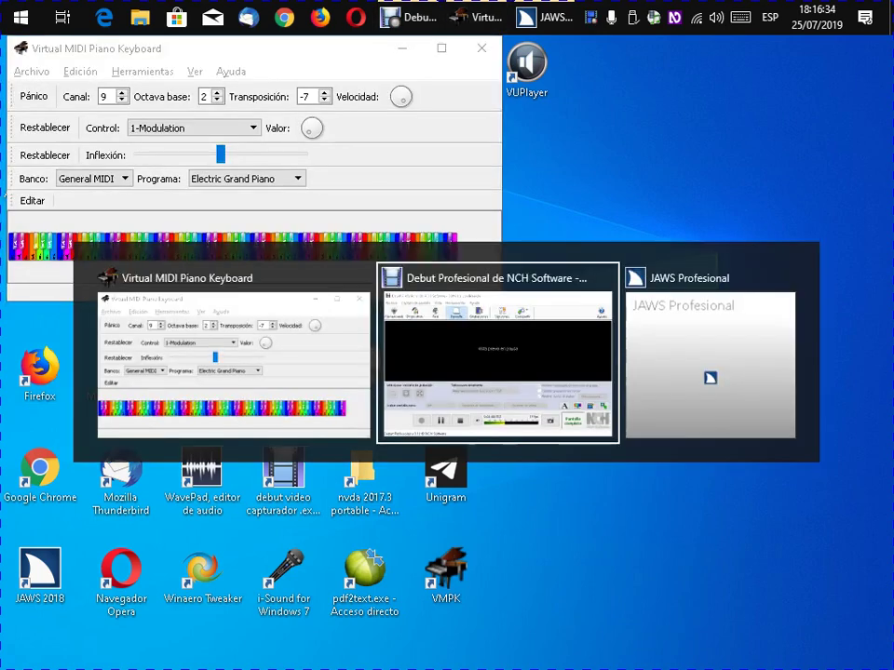
key(Escape)
key(alt+Tab)
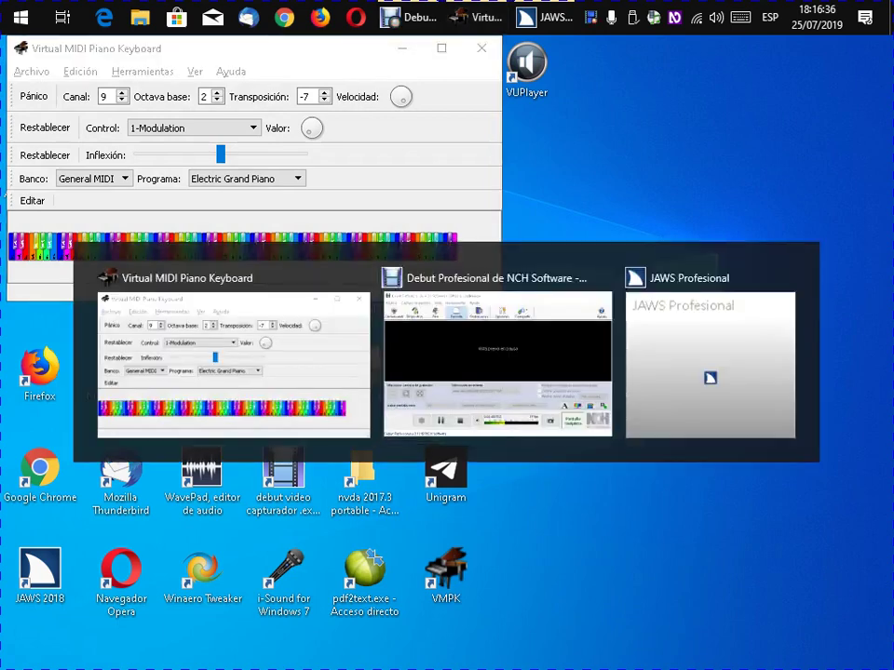
key(Escape)
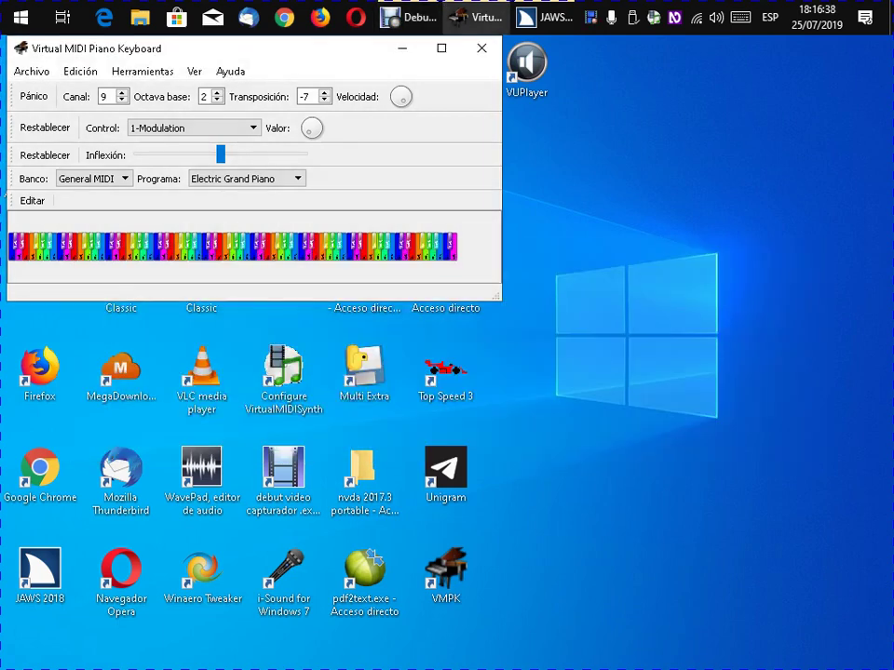
Alternate the Programa between Bright Acoustic Piano and Electric Grand Piano
key(alt)
key(alt)
key(Up)
key(Down)
key(Down)
key(Up)
key(Up)
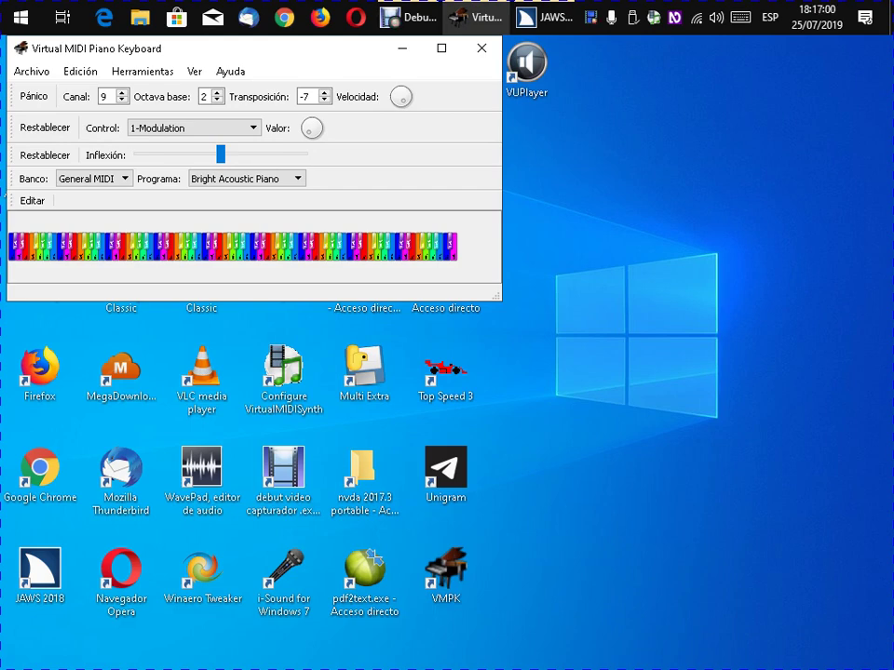
key(Down)
key(Up)
key(Down)
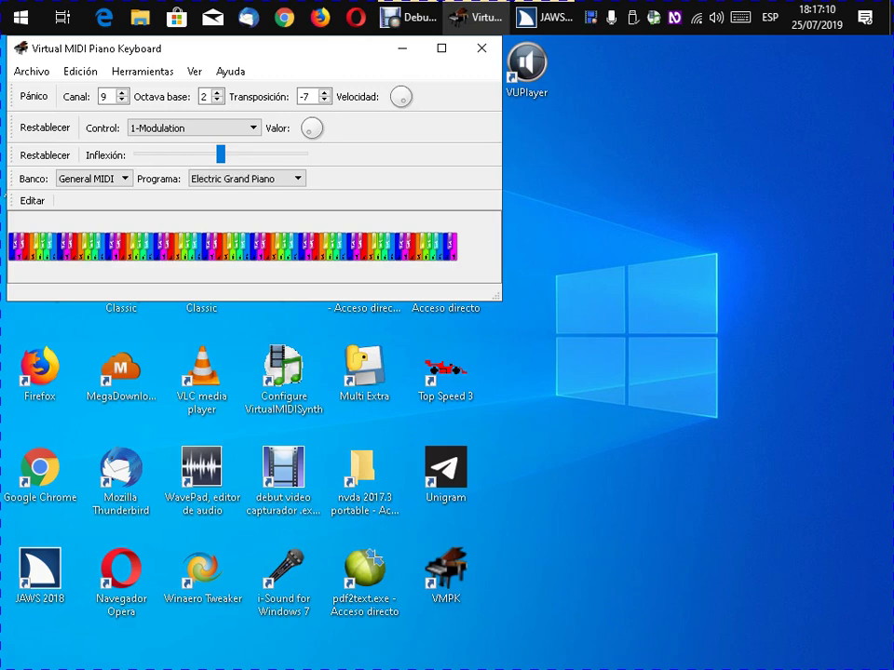
key(Up)
key(Up)
key(Down)
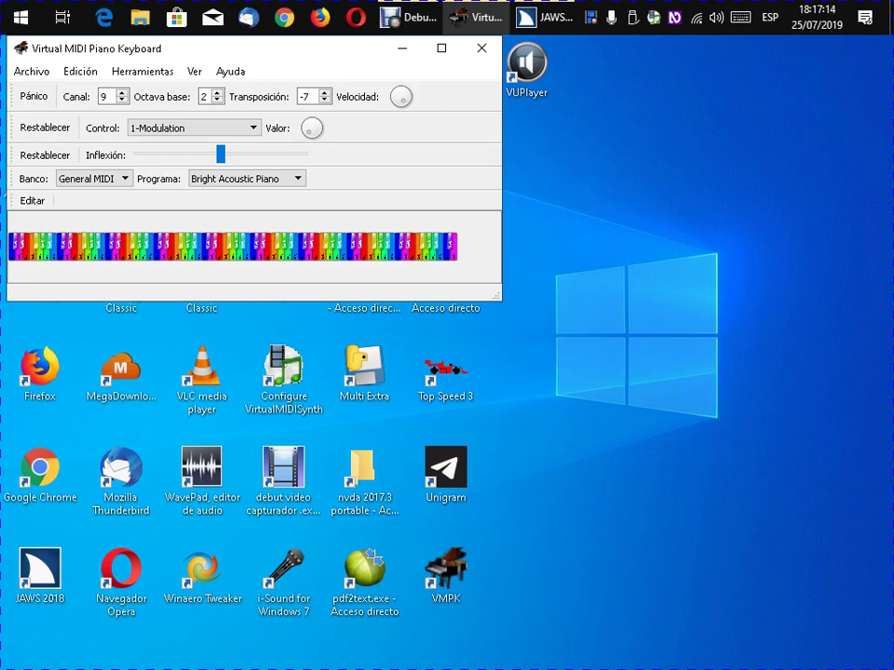
Move back through the controls to Transposición and lower it to -8
key(shift+Tab)
key(shift+Tab)
key(shift+Tab)
key(shift+Tab)
key(shift+Tab)
key(shift+Tab)
key(shift+Tab)
key(shift+Tab)
key(Down)
key(ctrl+Page_Down)
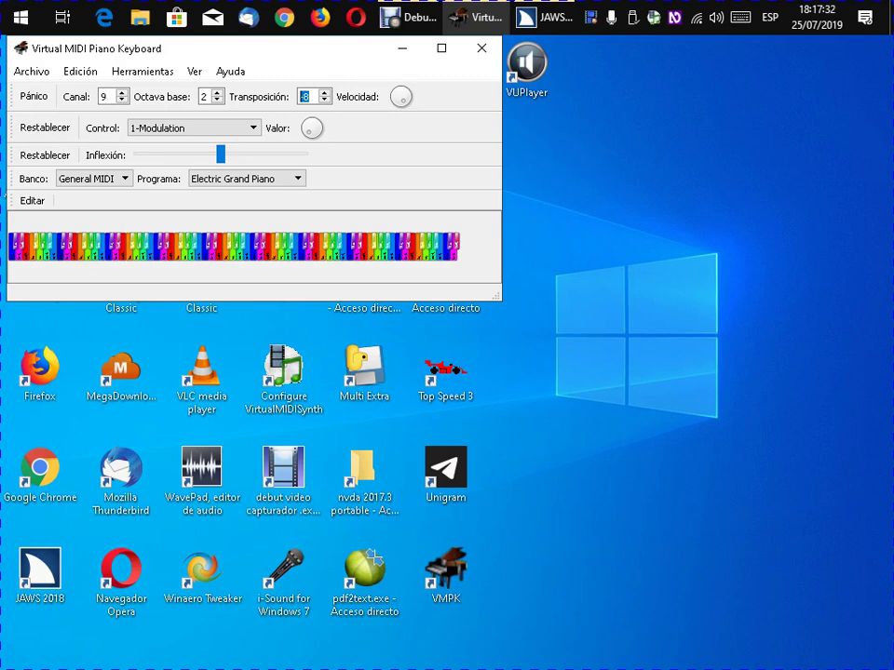
Set the Programa to Acoustic Grand Piano, alternating it with the neighbouring instrument
key(Up)
key(Up)
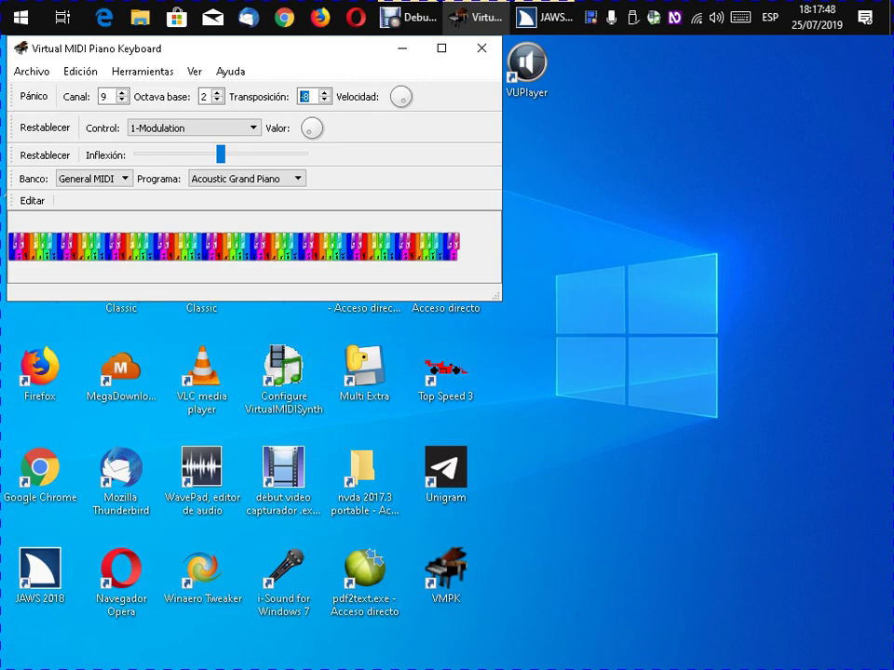
key(Down)
key(Up)
Quit the JAWS screen reader and return to NVDA
key(Insert+j)
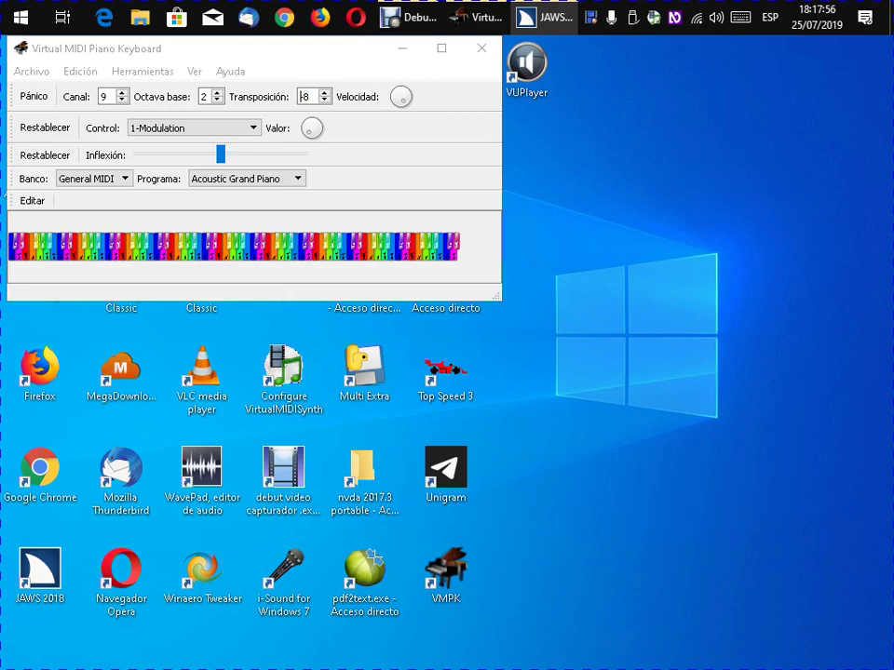
key(Escape)
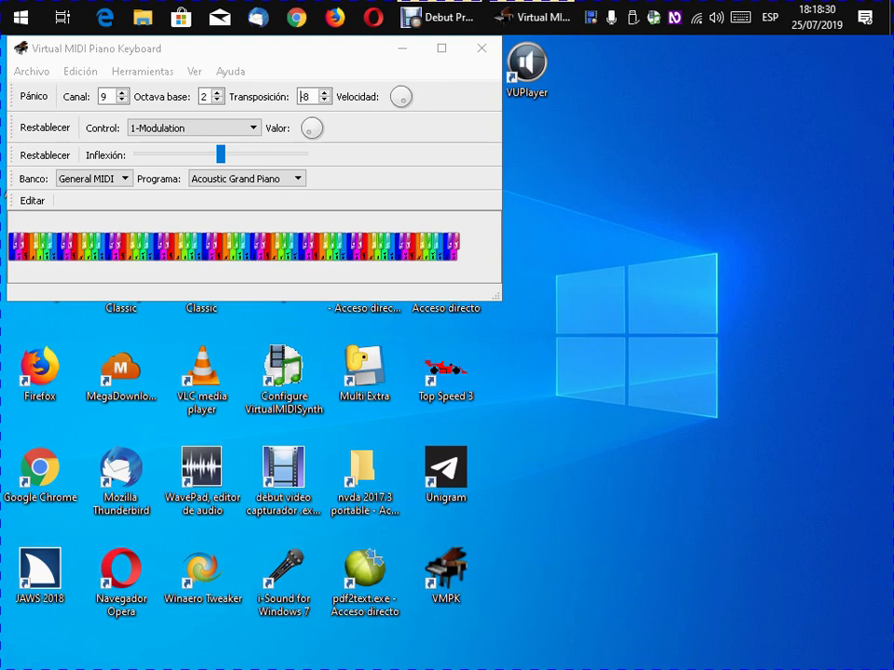
click(40, 573)
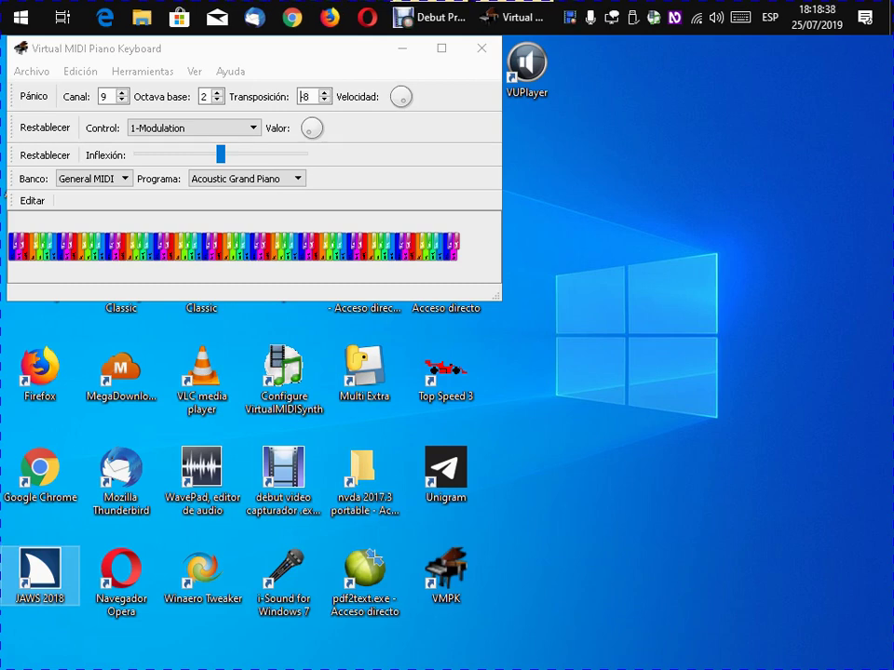
click(121, 577)
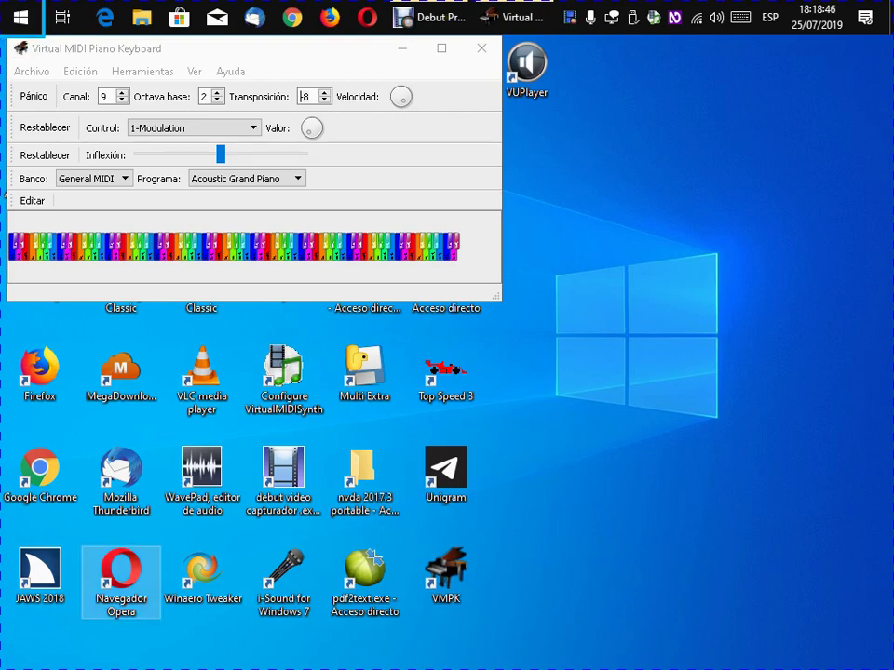
key(shift+Tab)
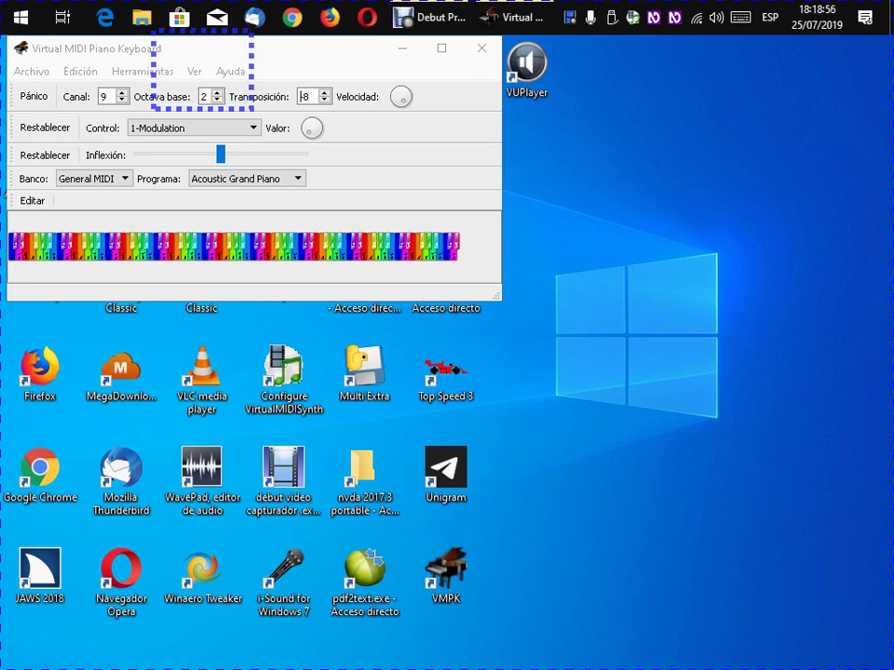
Switch back to the Virtual MIDI Piano Keyboard window
key(alt+Tab)
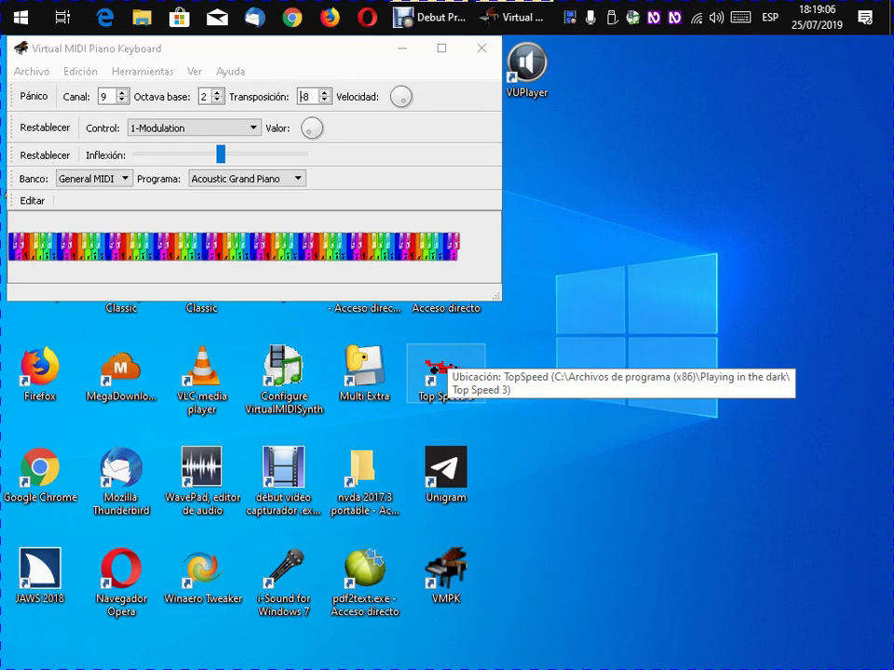
key(alt+Tab)
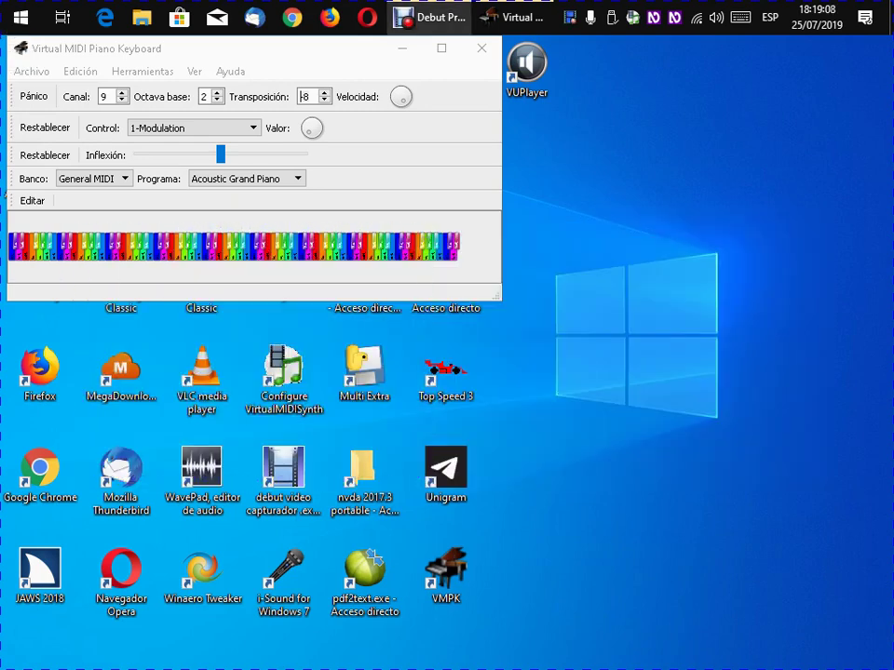
key(alt+Tab)
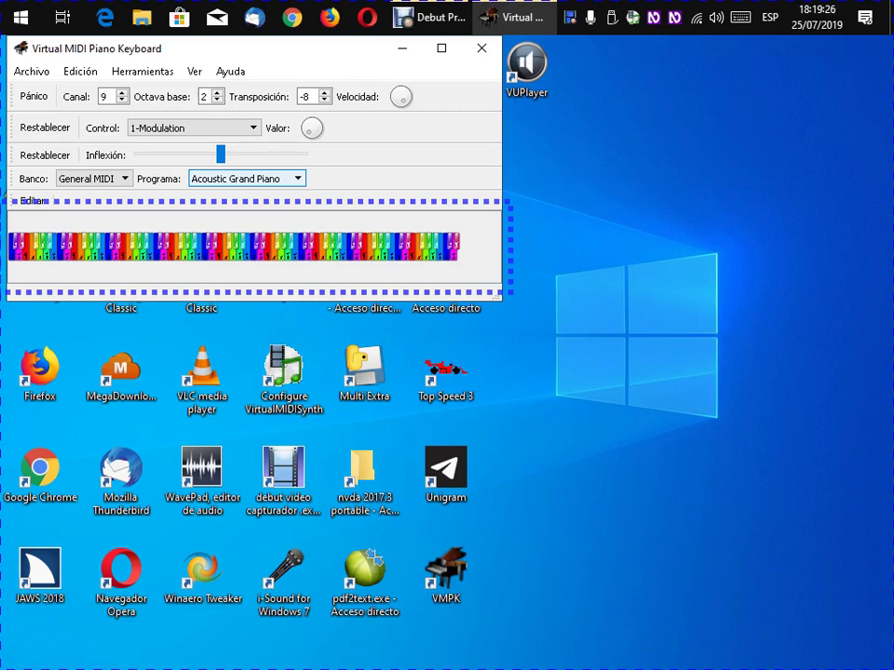
Set the Programa to Electric Grand Piano and raise Transposición to -7
key(Down)
key(Down)
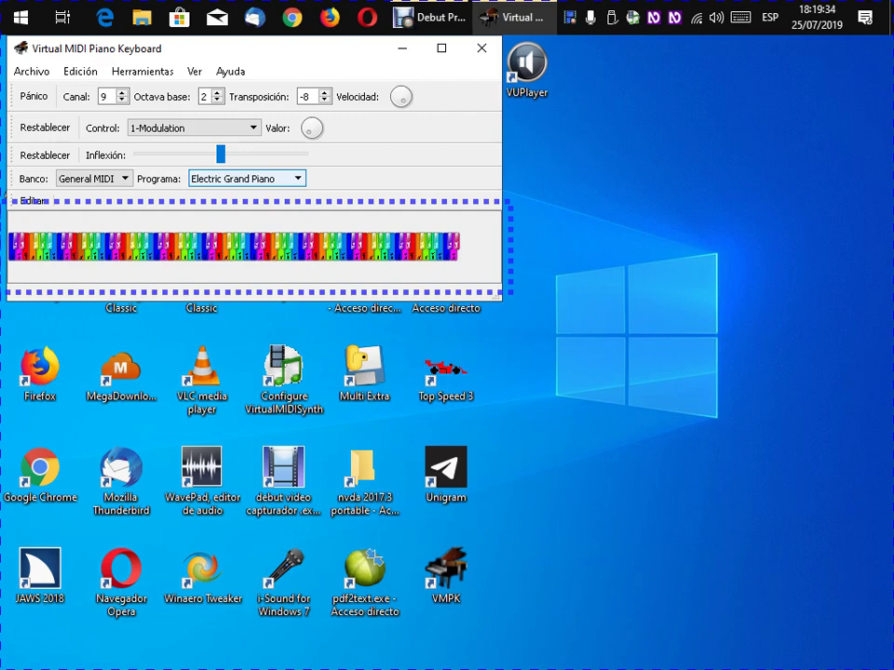
key(Up)
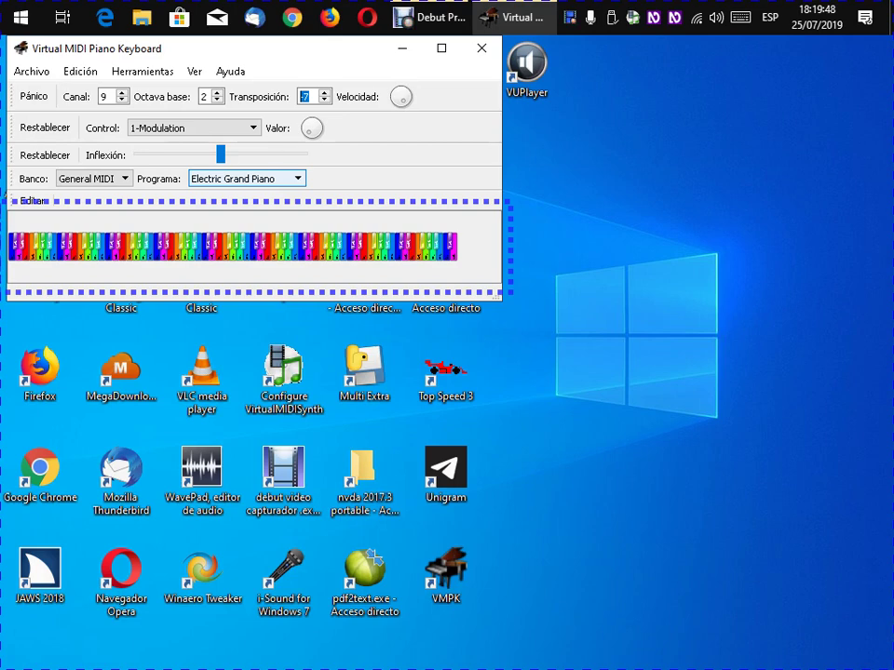
Alternate the Octava base between 3 and 2, and finish by lowering it to 1
key(shift+Tab)
key(Up)
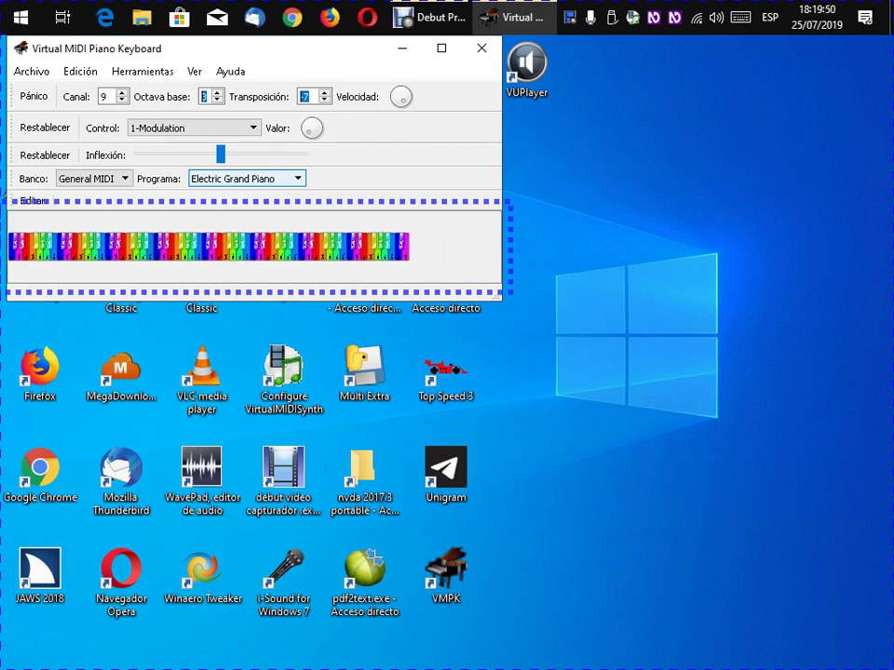
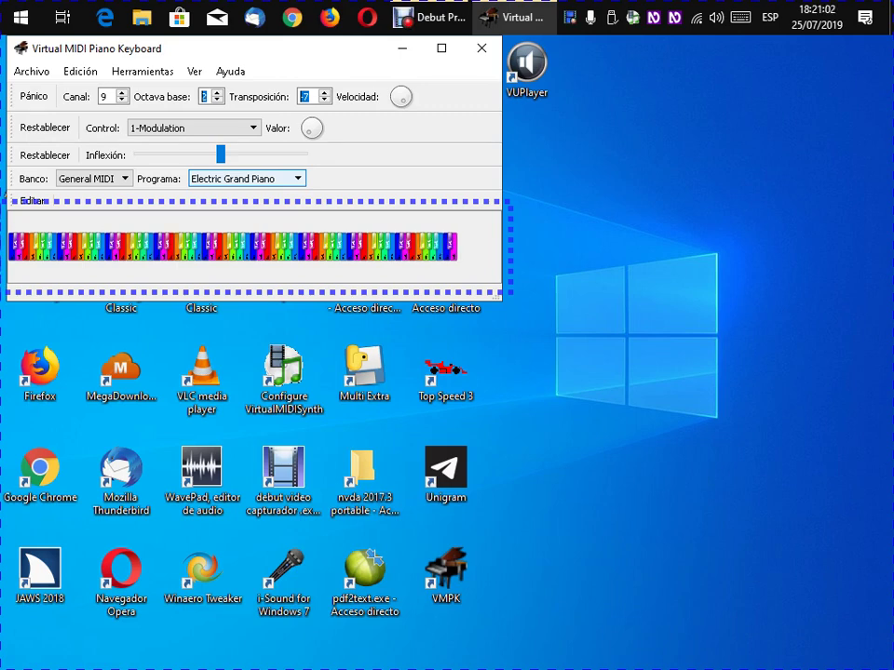
key(Down)
key(Up)
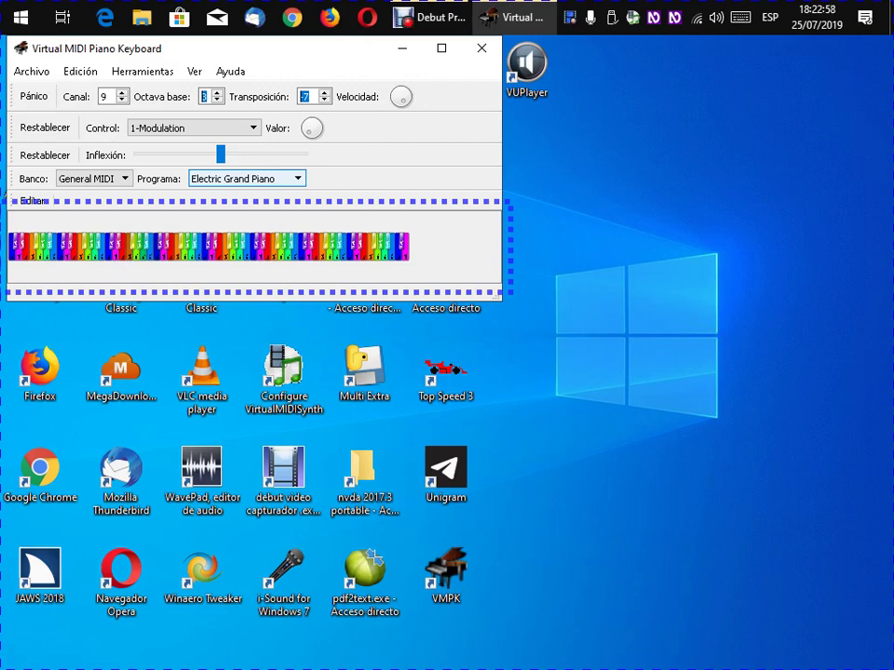
key(Down)
key(Down)
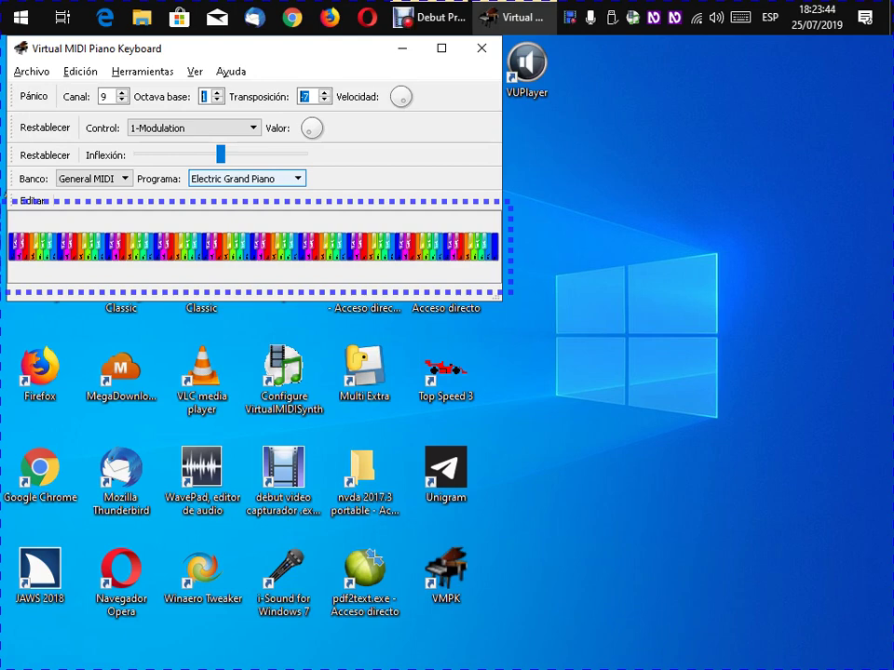
Close the Virtual MIDI Piano Keyboard
key(alt+F4)
key(alt+Tab)
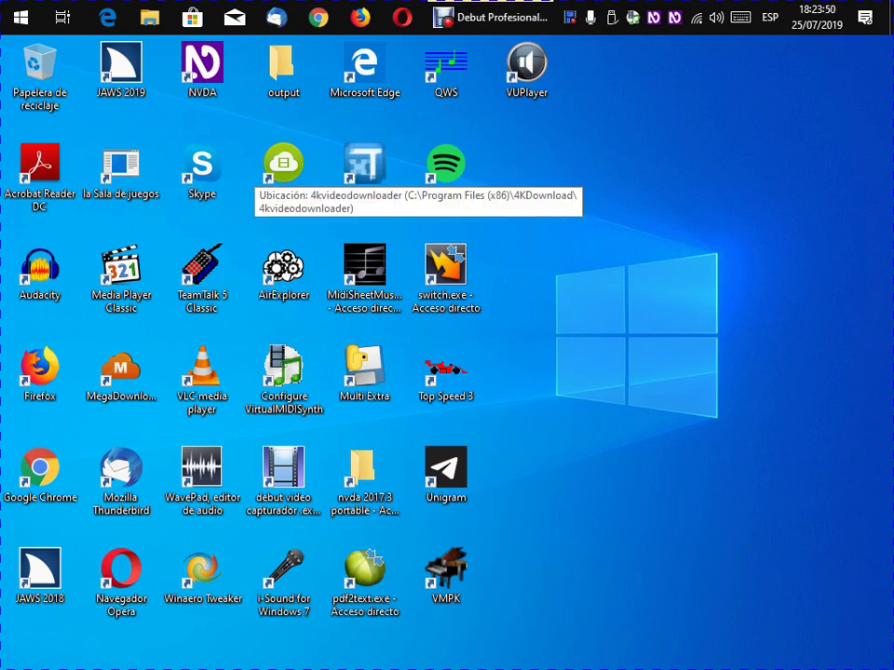
Restore the Debut Profesional recorder window and make it active, dismissing any system overlays
key(super+b)
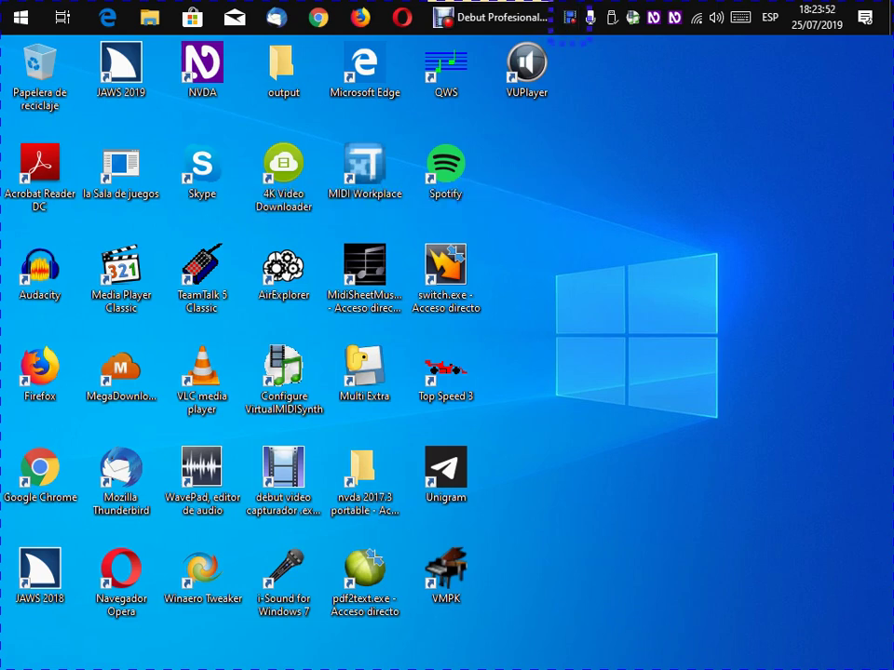
key(super+k)
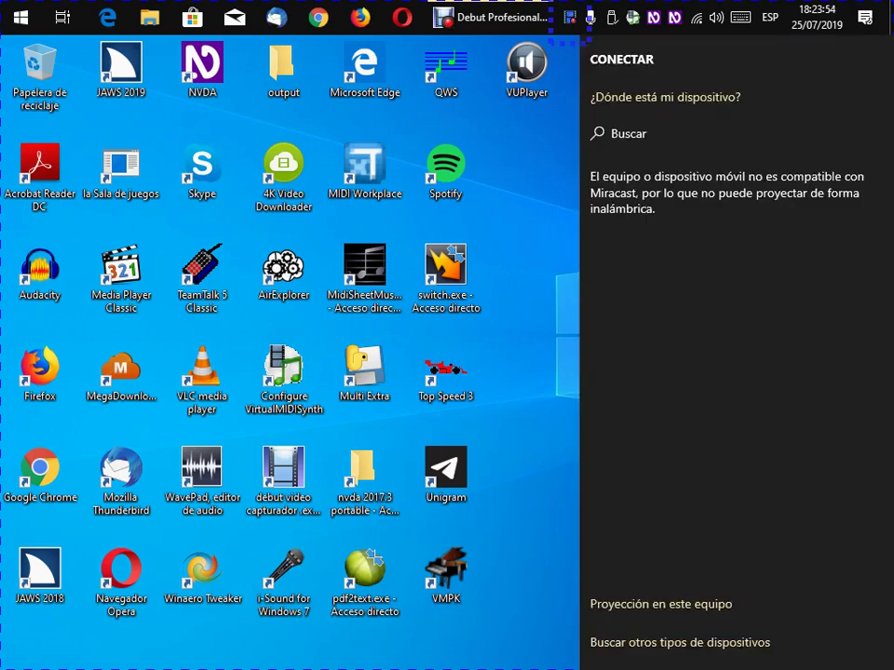
key(Escape)
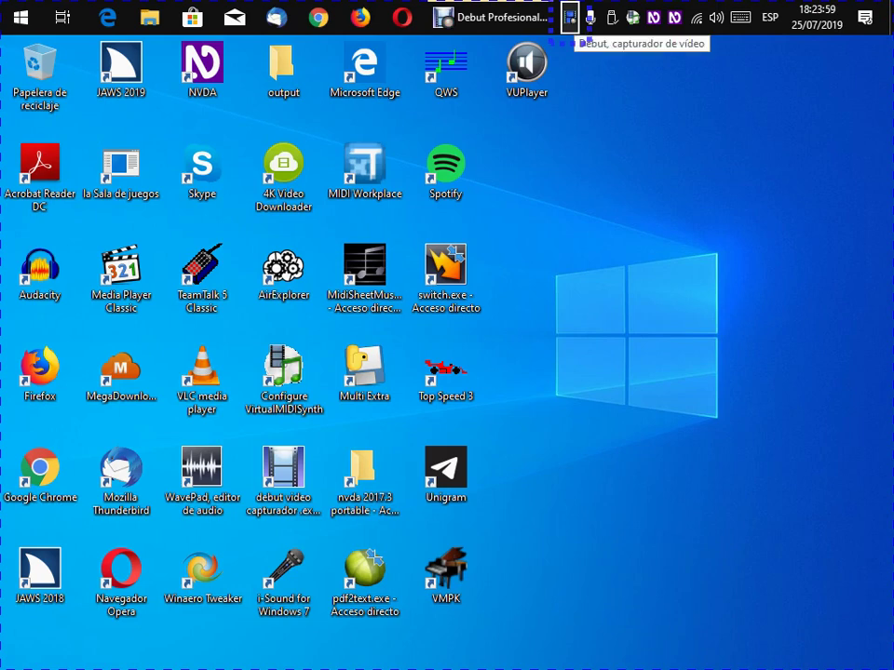
key(Return)
key(super+g)
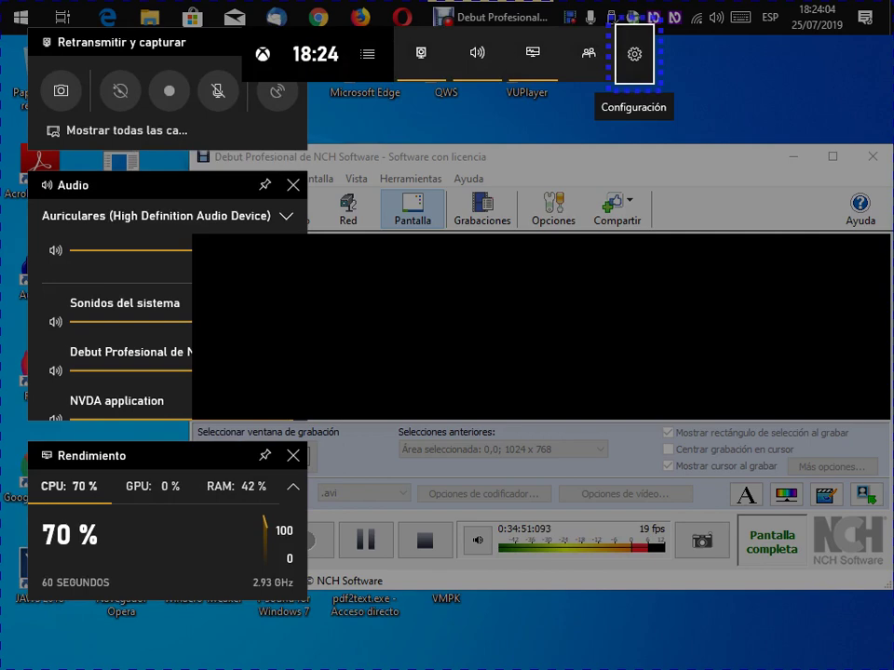
key(Escape)
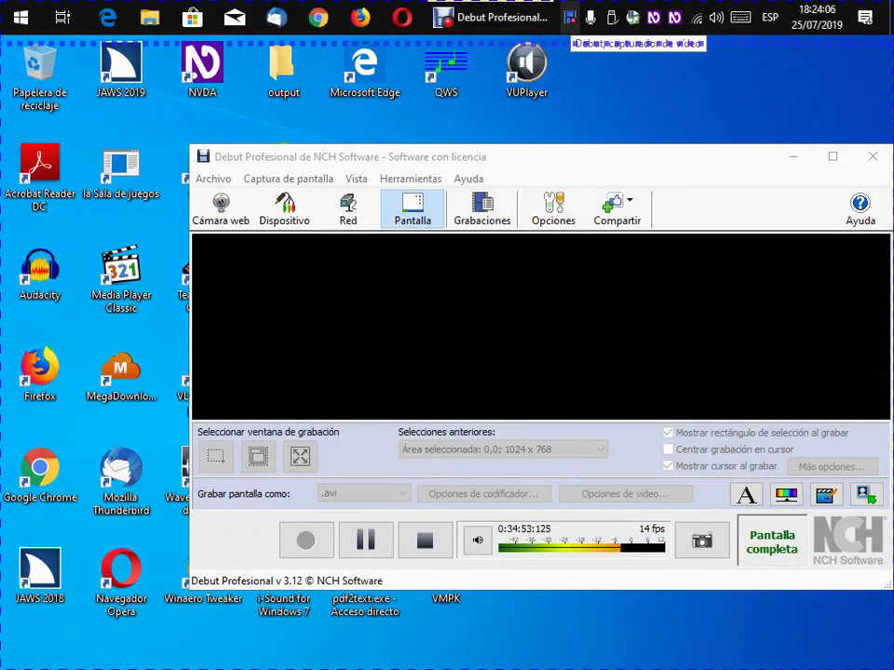
key(alt+Tab)
Go through the Debut Profesional recording controls, from snapshot and audio settings to the video effect options
key(Tab)
key(Tab)
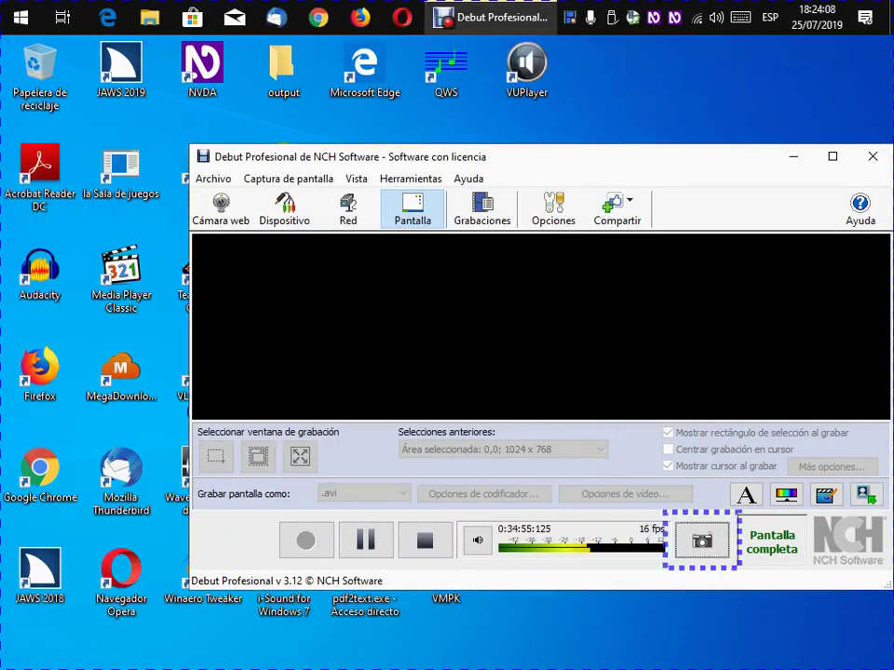
key(Tab)
key(Tab)
key(Tab)
key(Tab)
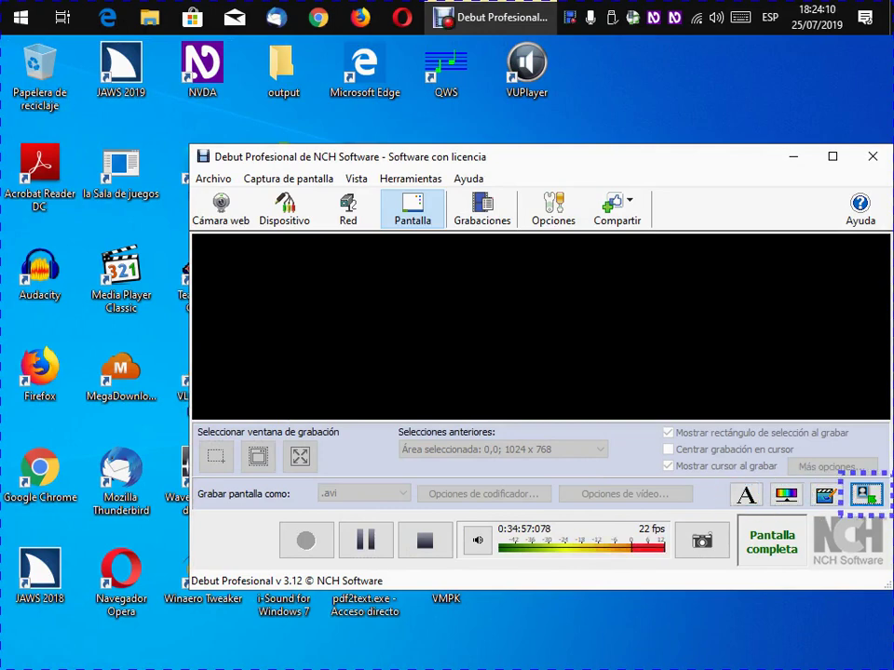
key(Tab)
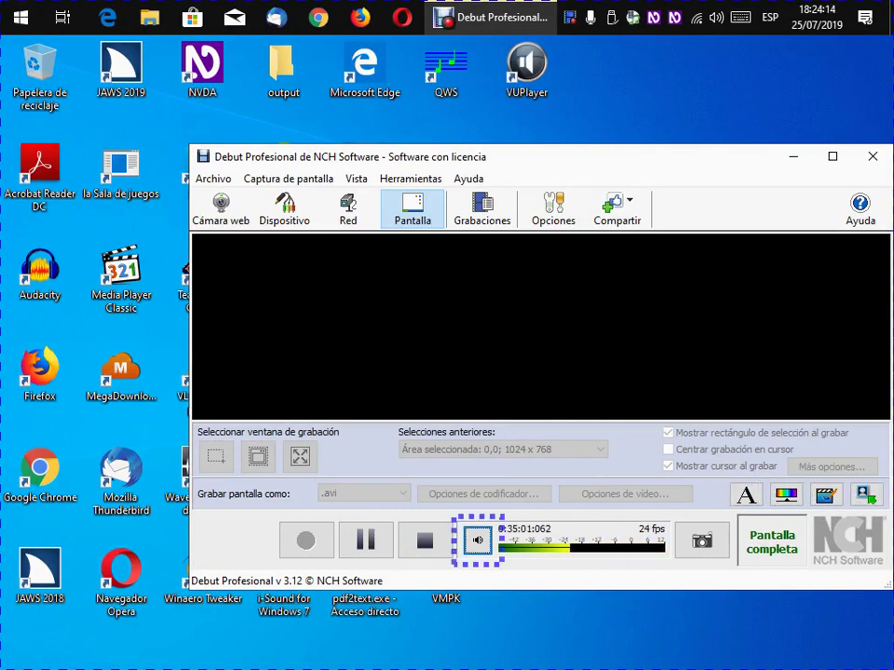
key(Tab)
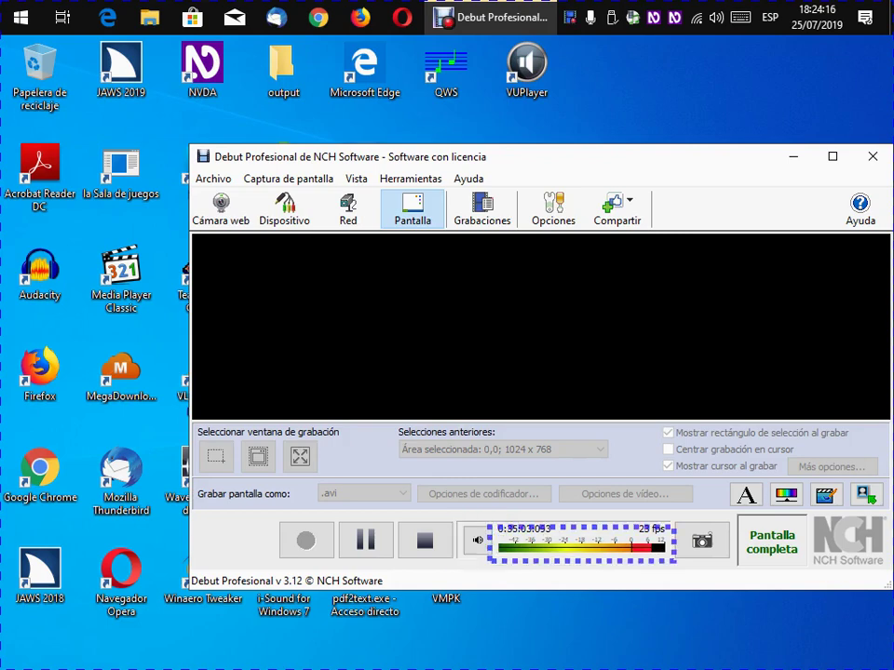
key(shift+Tab)
key(shift+Tab)
key(shift+Tab)
key(Tab)
key(Tab)
key(Tab)
key(Tab)
key(Tab)
key(Tab)
key(Tab)
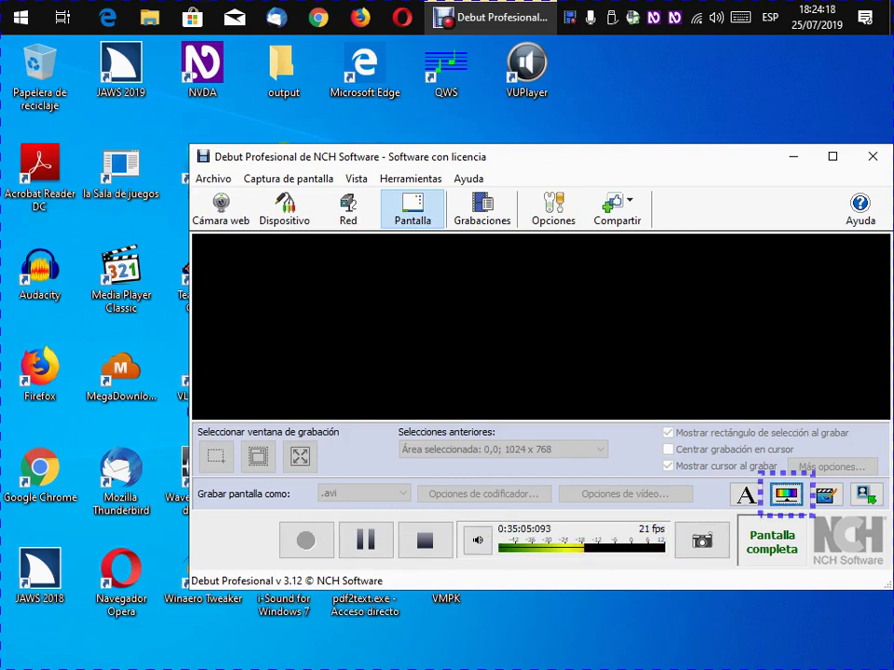
Stop the ongoing screen recording with the Detener command
key(alt)
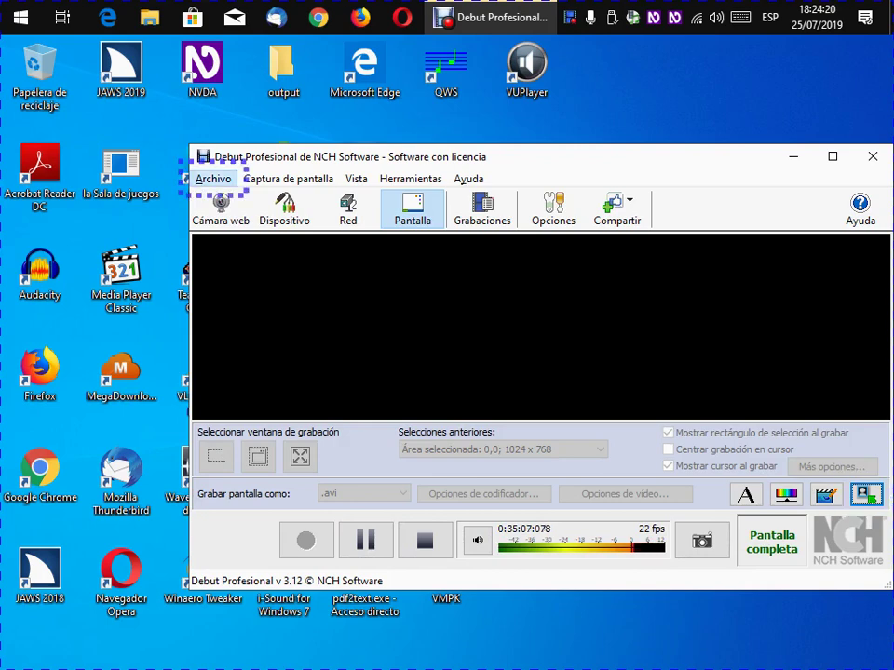
key(Down)
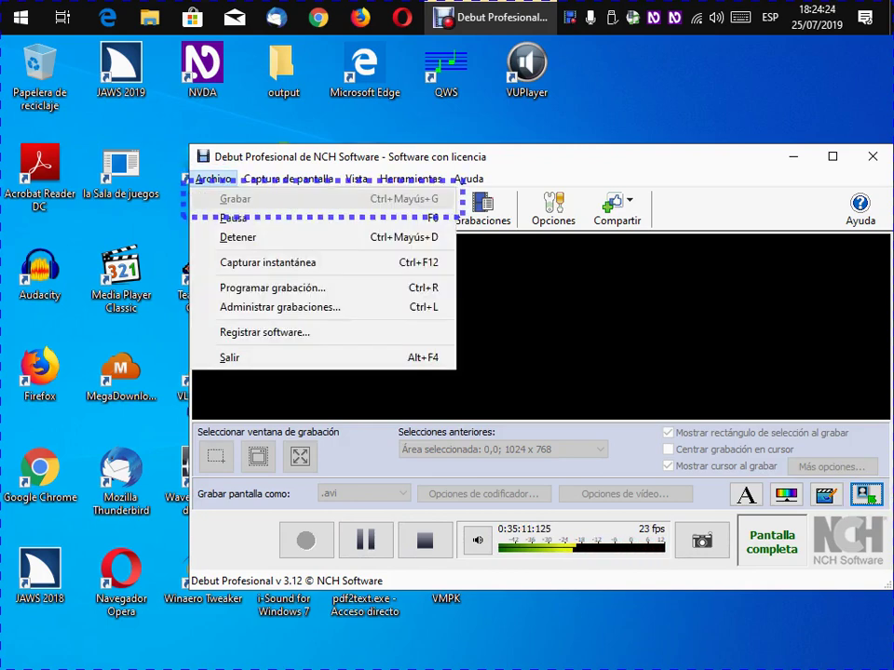
key(Down)
key(Down)
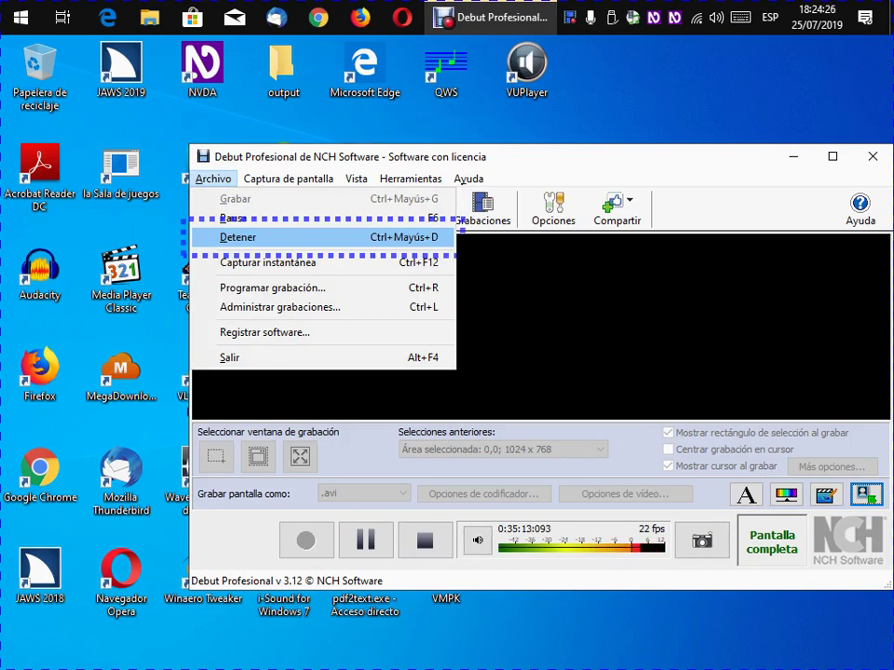